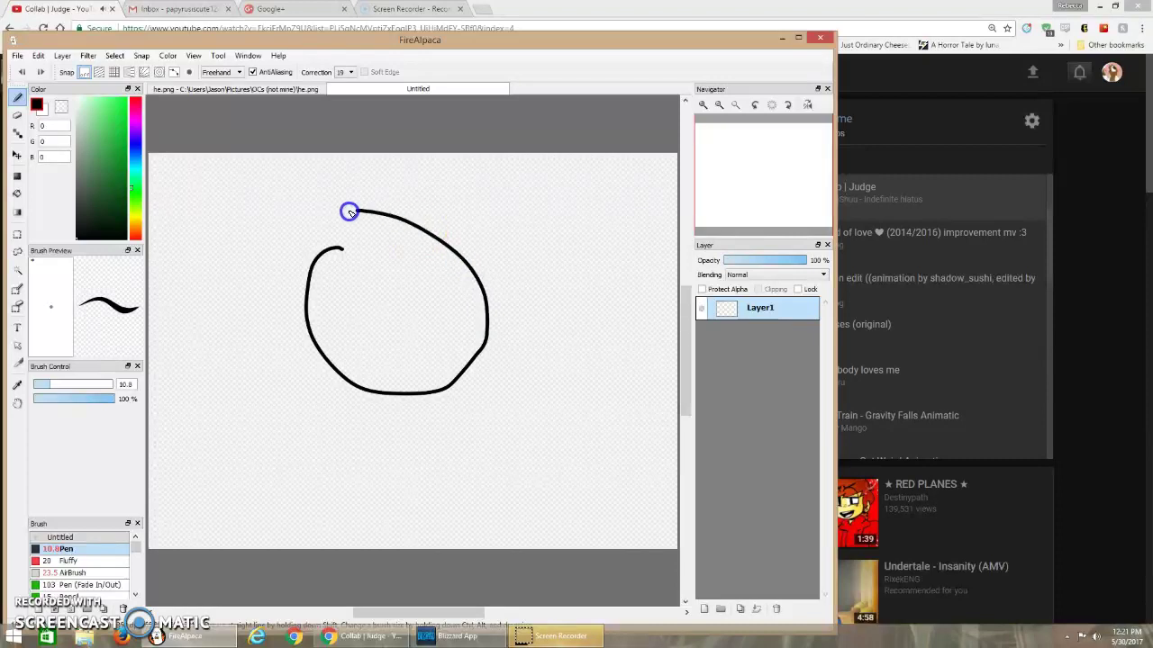
Step: Undo the rough freehand circle to clear the canvas
{"action": "left_click", "coordinate": [22, 71]}
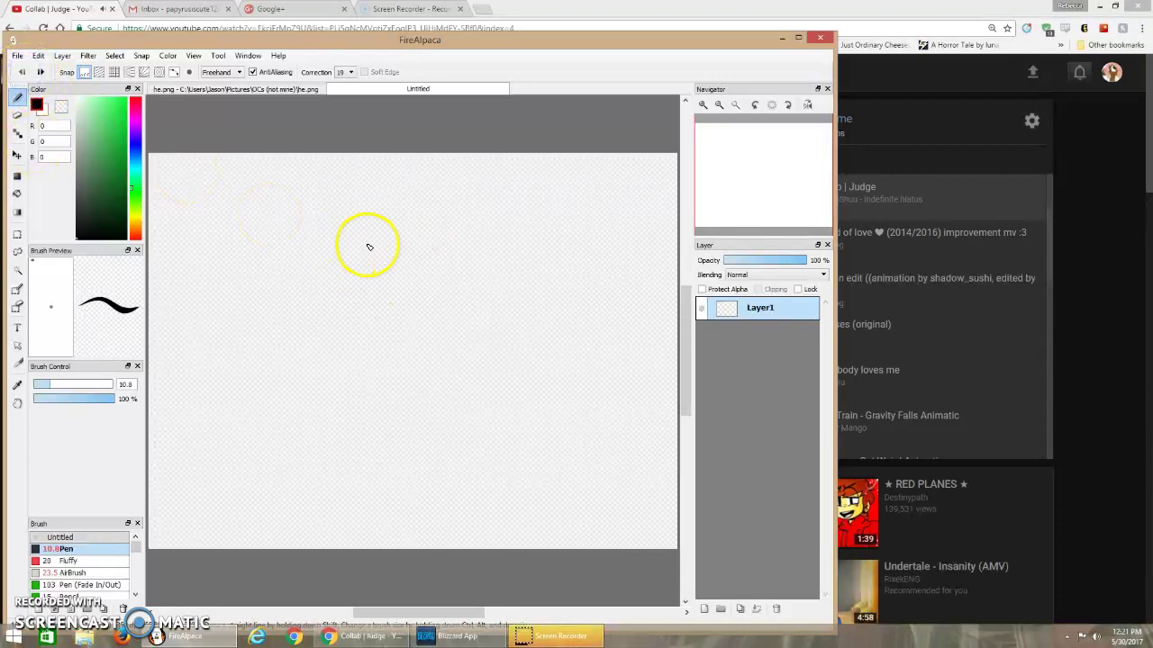
{"action": "left_click", "coordinate": [22, 71]}
{"action": "left_click", "coordinate": [22, 72]}
Step: Try the pen at sizes 15 and 14.1 with short curved strokes, keep 14.1, and undo the strokes
{"action": "left_click", "coordinate": [46, 386]}
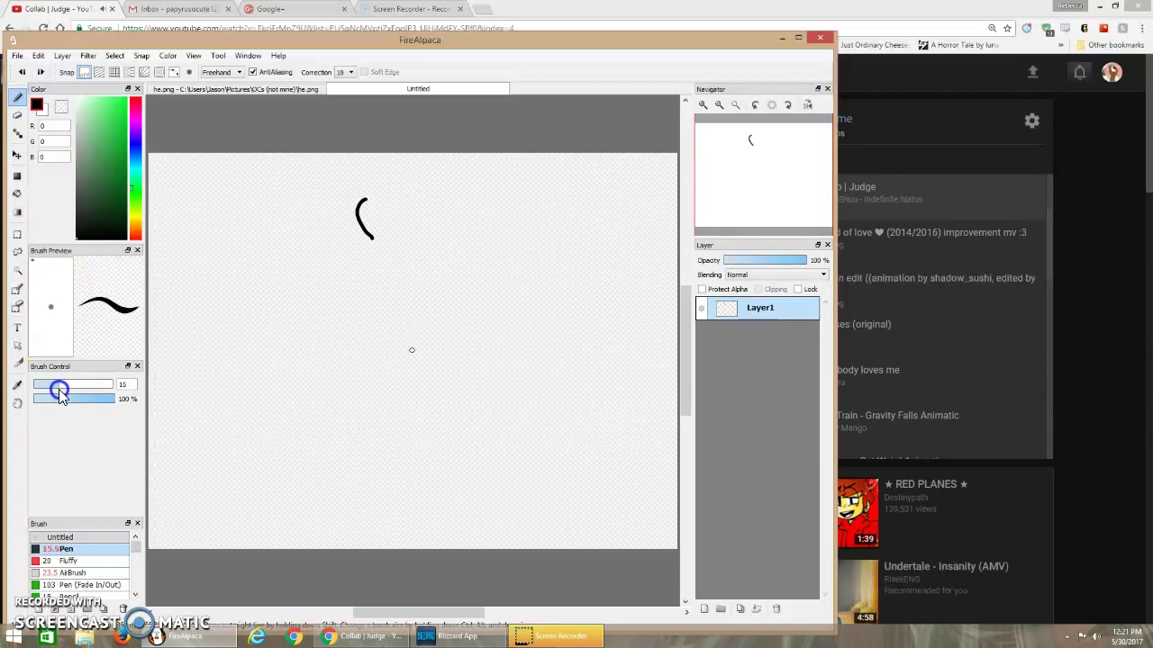
{"action": "left_click_drag", "start_coordinate": [359, 240], "coordinate": [369, 294]}
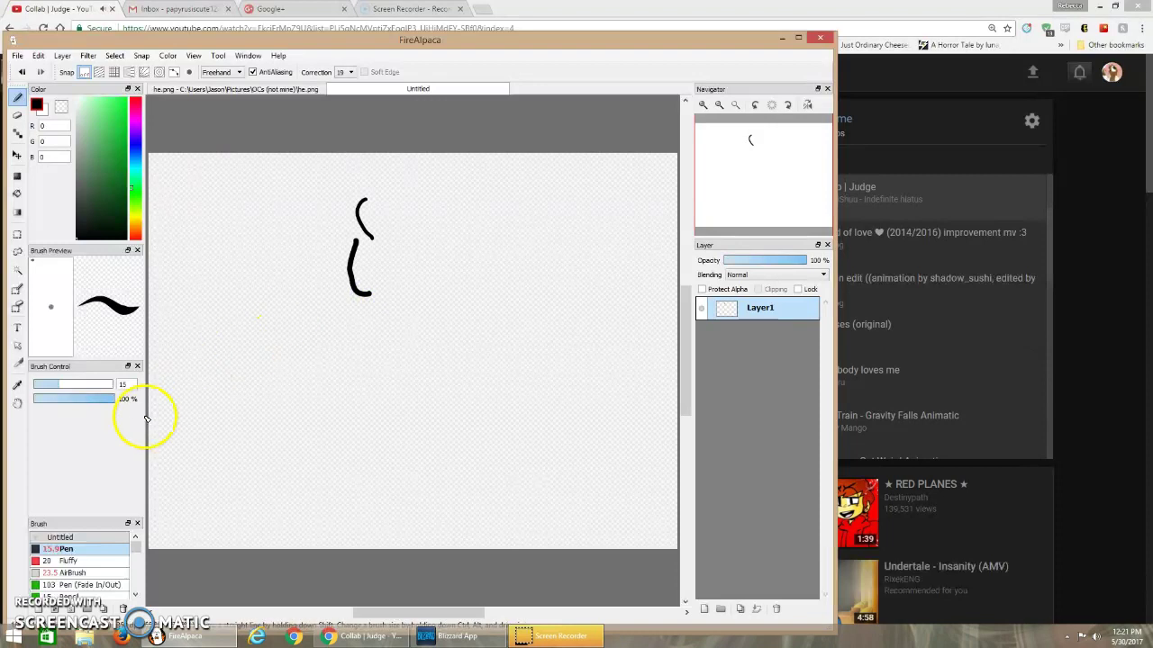
{"action": "left_click", "coordinate": [54, 385]}
{"action": "left_click_drag", "start_coordinate": [245, 354], "coordinate": [239, 386]}
{"action": "left_click", "coordinate": [17, 71]}
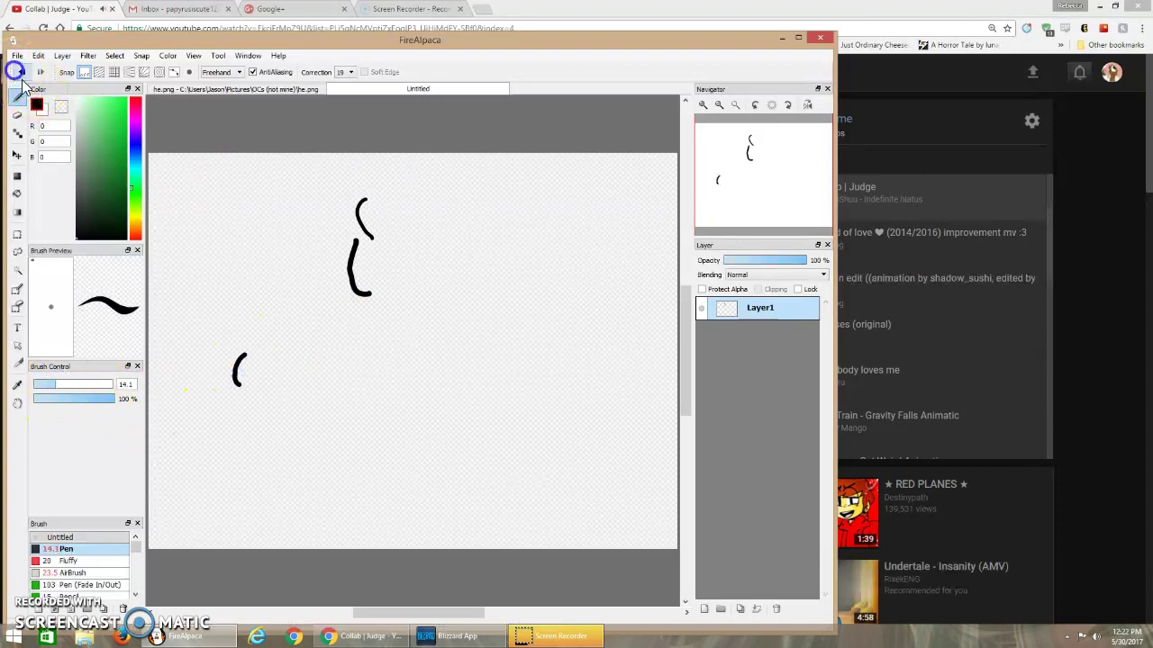
{"action": "left_click", "coordinate": [18, 71]}
{"action": "left_click", "coordinate": [18, 71]}
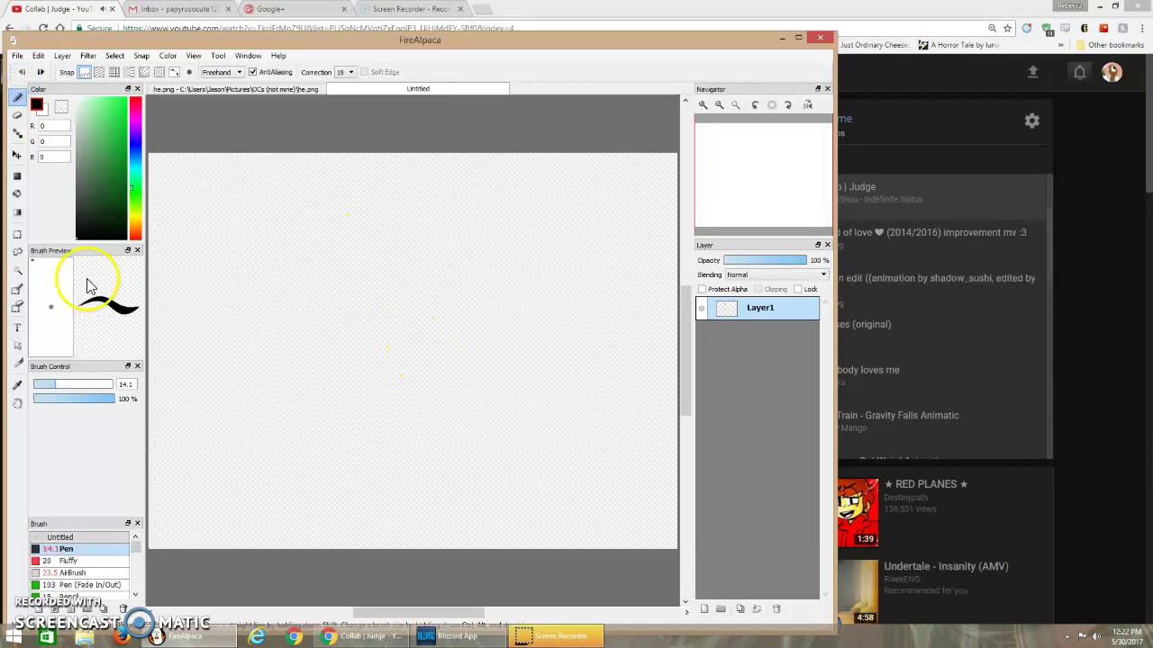
Step: Draw the character's side-profile outline in black, with a hair tuft, forehead, snout, and jaw ending in cheek fur
{"action": "mouse_move", "coordinate": [400, 248]}
{"action": "left_mouse_down"}
{"action": "mouse_move", "coordinate": [374, 253]}
{"action": "mouse_move", "coordinate": [350, 245]}
{"action": "mouse_move", "coordinate": [312, 340]}
{"action": "mouse_move", "coordinate": [272, 338]}
{"action": "mouse_move", "coordinate": [258, 370]}
{"action": "mouse_move", "coordinate": [306, 411]}
{"action": "mouse_move", "coordinate": [384, 444]}
{"action": "mouse_move", "coordinate": [442, 439]}
{"action": "left_mouse_up"}
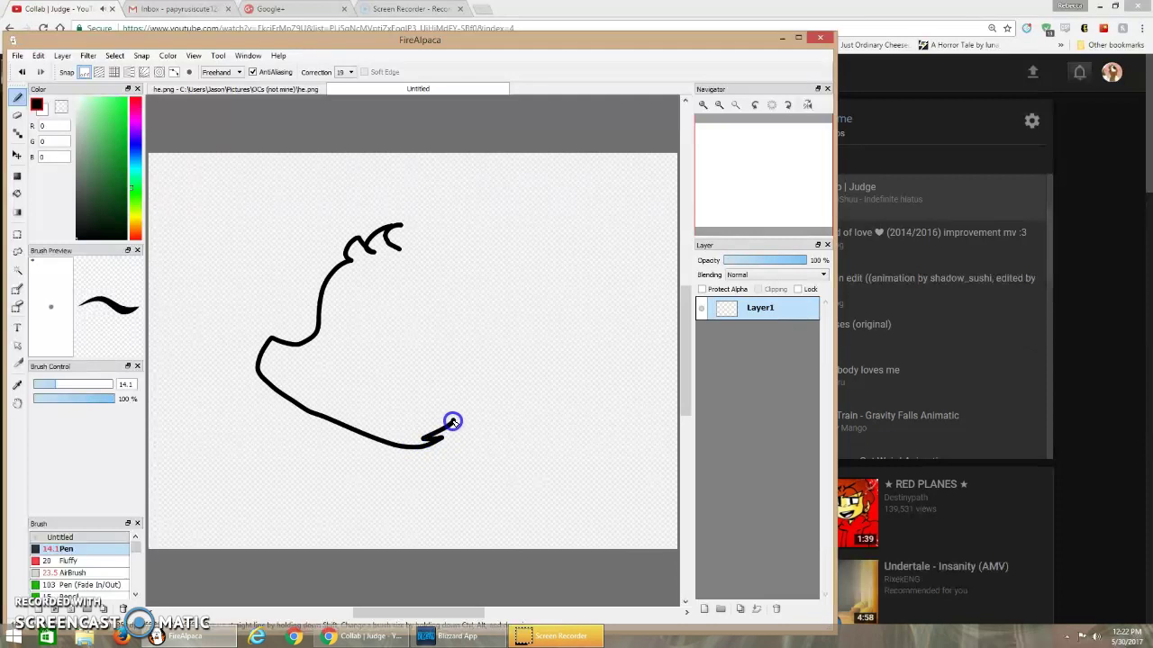
{"action": "left_click", "coordinate": [398, 448]}
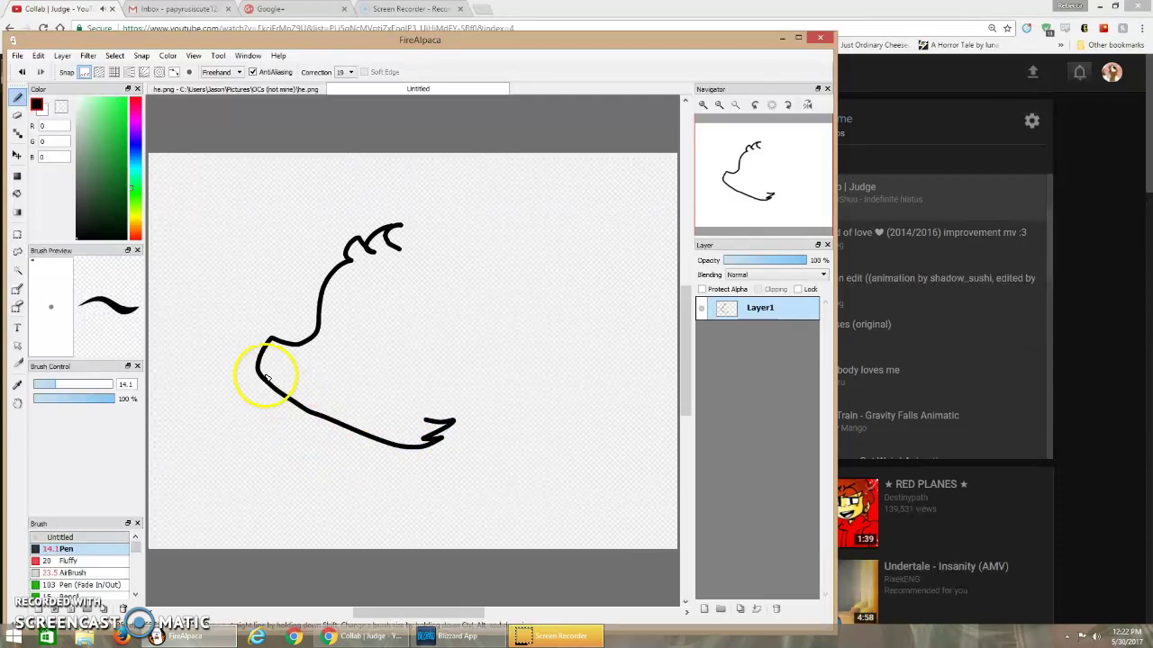
Step: Draw an open mouth on the snout, a slanted eye with a pupil, and the back of the head
{"action": "mouse_move", "coordinate": [265, 360]}
{"action": "left_mouse_down"}
{"action": "mouse_move", "coordinate": [327, 396]}
{"action": "mouse_move", "coordinate": [371, 398]}
{"action": "mouse_move", "coordinate": [389, 382]}
{"action": "mouse_move", "coordinate": [344, 424]}
{"action": "left_mouse_up"}
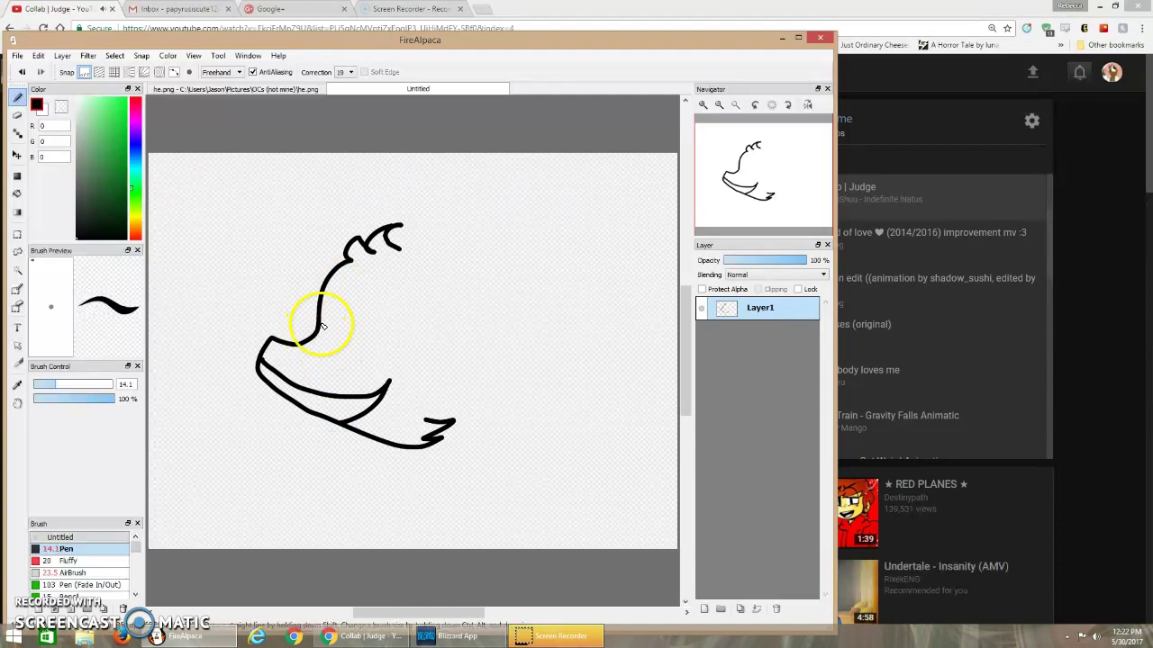
{"action": "mouse_move", "coordinate": [340, 289]}
{"action": "left_mouse_down"}
{"action": "mouse_move", "coordinate": [330, 270]}
{"action": "mouse_move", "coordinate": [352, 285]}
{"action": "left_mouse_up"}
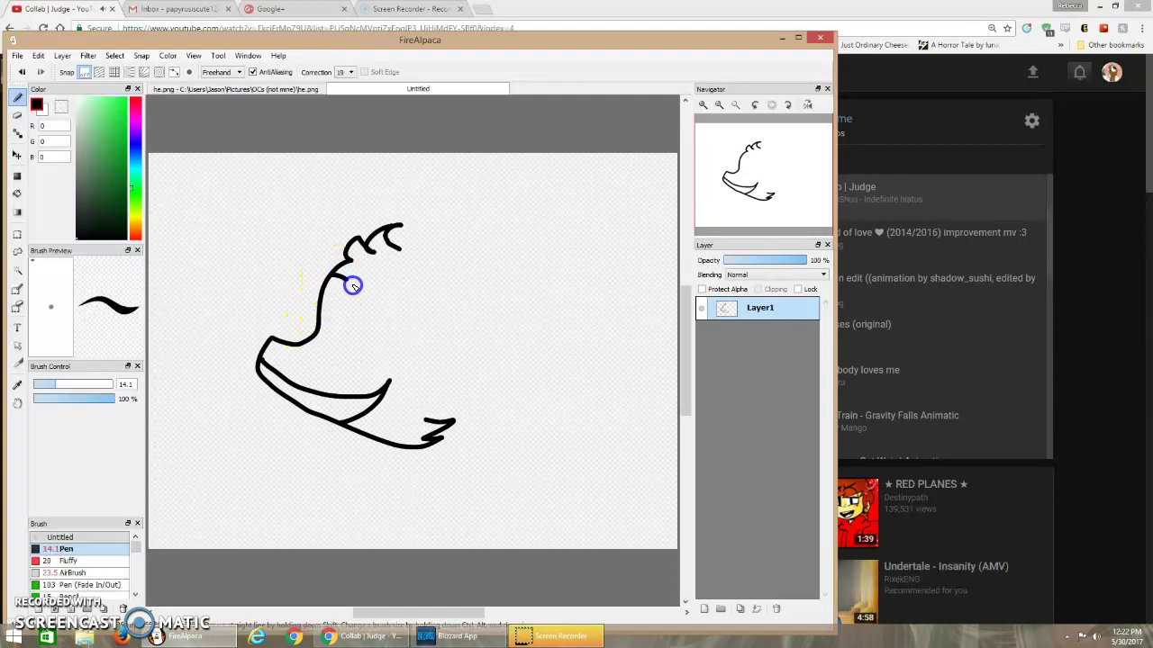
{"action": "left_click_drag", "start_coordinate": [389, 356], "coordinate": [342, 325]}
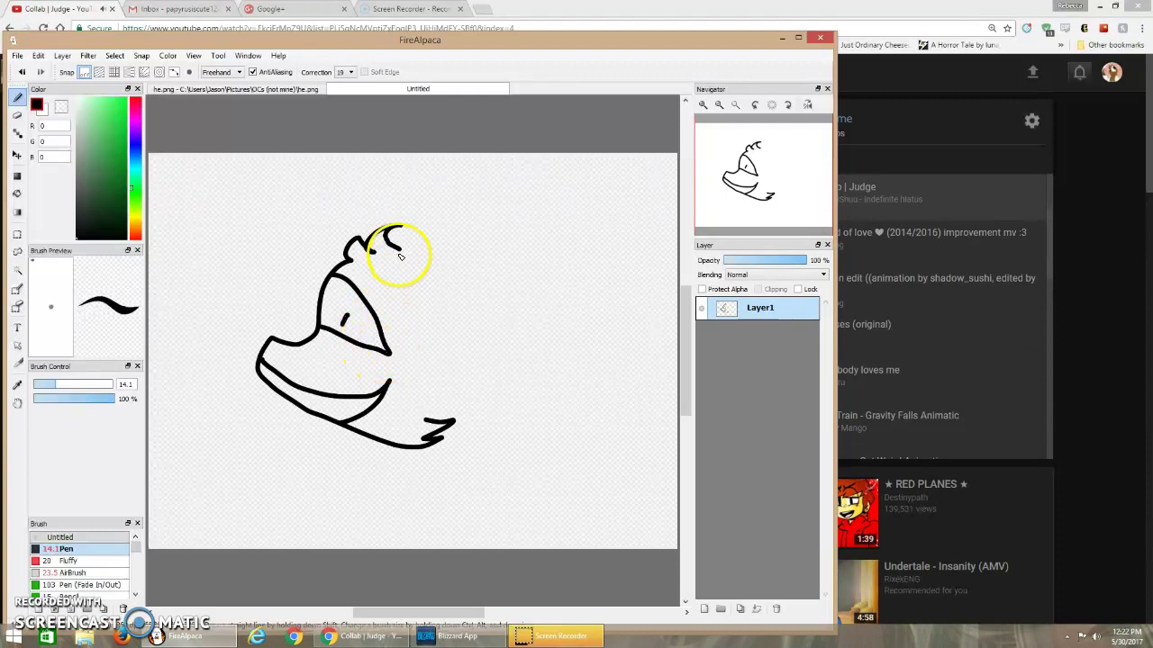
{"action": "mouse_move", "coordinate": [398, 248]}
{"action": "left_mouse_down"}
{"action": "mouse_move", "coordinate": [485, 266]}
{"action": "mouse_move", "coordinate": [489, 300]}
{"action": "mouse_move", "coordinate": [529, 287]}
{"action": "mouse_move", "coordinate": [507, 351]}
{"action": "mouse_move", "coordinate": [451, 392]}
{"action": "mouse_move", "coordinate": [422, 335]}
{"action": "left_mouse_up"}
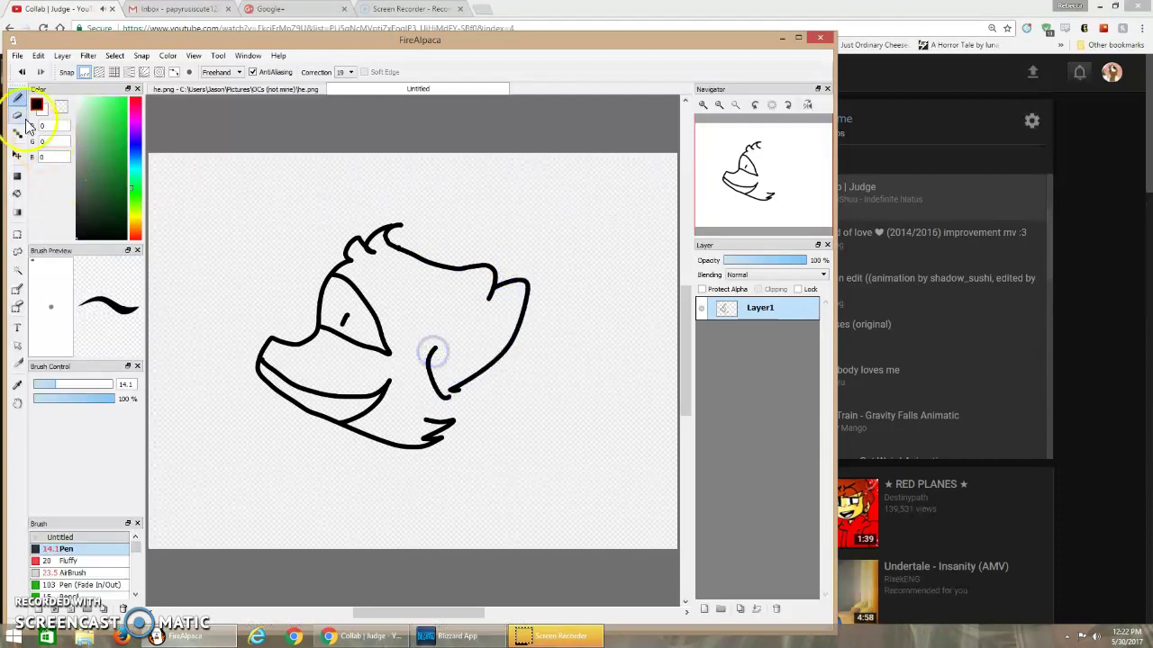
Step: Undo the mouth, eye, and back-of-head strokes to return to the plain face outline
{"action": "left_click", "coordinate": [19, 73]}
{"action": "left_click", "coordinate": [19, 74]}
{"action": "left_click", "coordinate": [19, 74]}
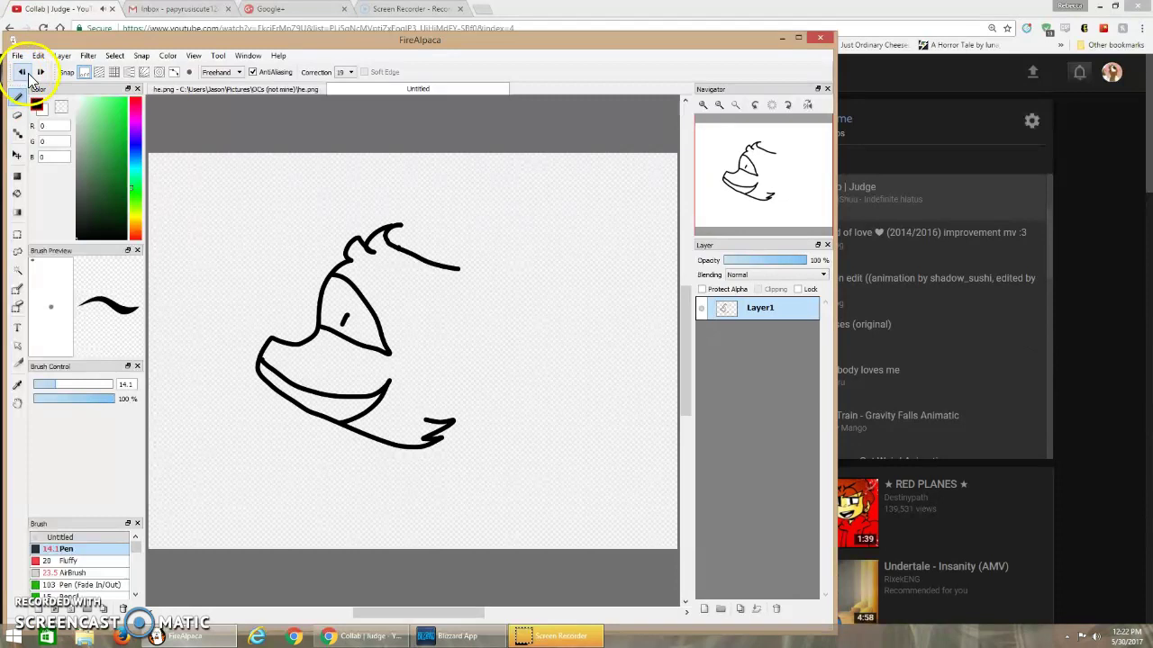
{"action": "left_click", "coordinate": [24, 75]}
{"action": "left_click", "coordinate": [26, 76]}
{"action": "left_click", "coordinate": [24, 74]}
{"action": "left_click", "coordinate": [24, 74]}
{"action": "left_click", "coordinate": [24, 74]}
{"action": "left_click_drag", "start_coordinate": [278, 363], "coordinate": [283, 371]}
{"action": "left_click", "coordinate": [22, 72]}
{"action": "left_click", "coordinate": [22, 72]}
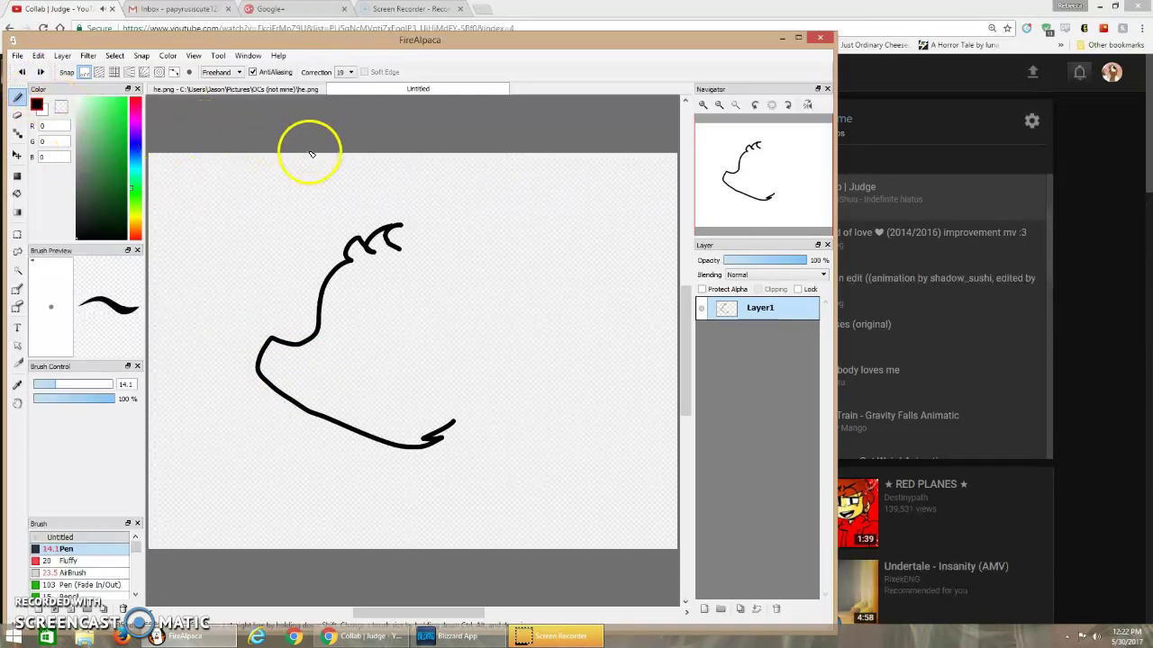
Step: Draw a filled dark patch at the snout tip and a large oval eye with hatching lines inside
{"action": "left_click", "coordinate": [262, 364]}
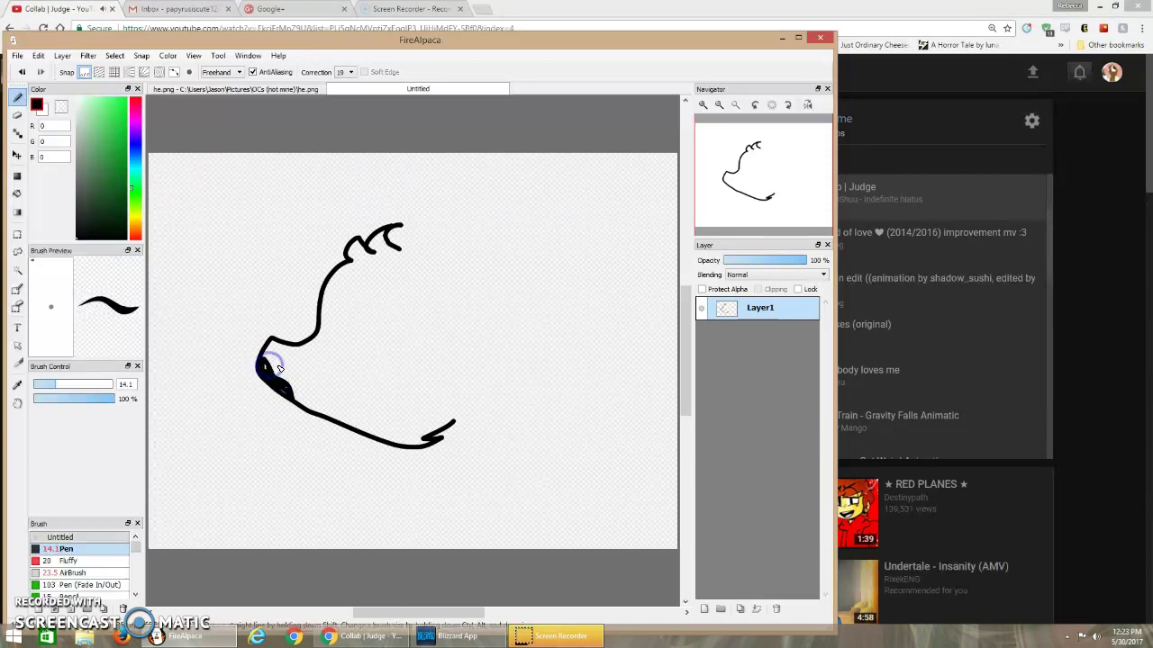
{"action": "mouse_move", "coordinate": [370, 304]}
{"action": "left_mouse_down"}
{"action": "mouse_move", "coordinate": [360, 345]}
{"action": "mouse_move", "coordinate": [376, 378]}
{"action": "mouse_move", "coordinate": [399, 372]}
{"action": "mouse_move", "coordinate": [419, 353]}
{"action": "mouse_move", "coordinate": [422, 288]}
{"action": "mouse_move", "coordinate": [386, 280]}
{"action": "mouse_move", "coordinate": [369, 307]}
{"action": "left_mouse_up"}
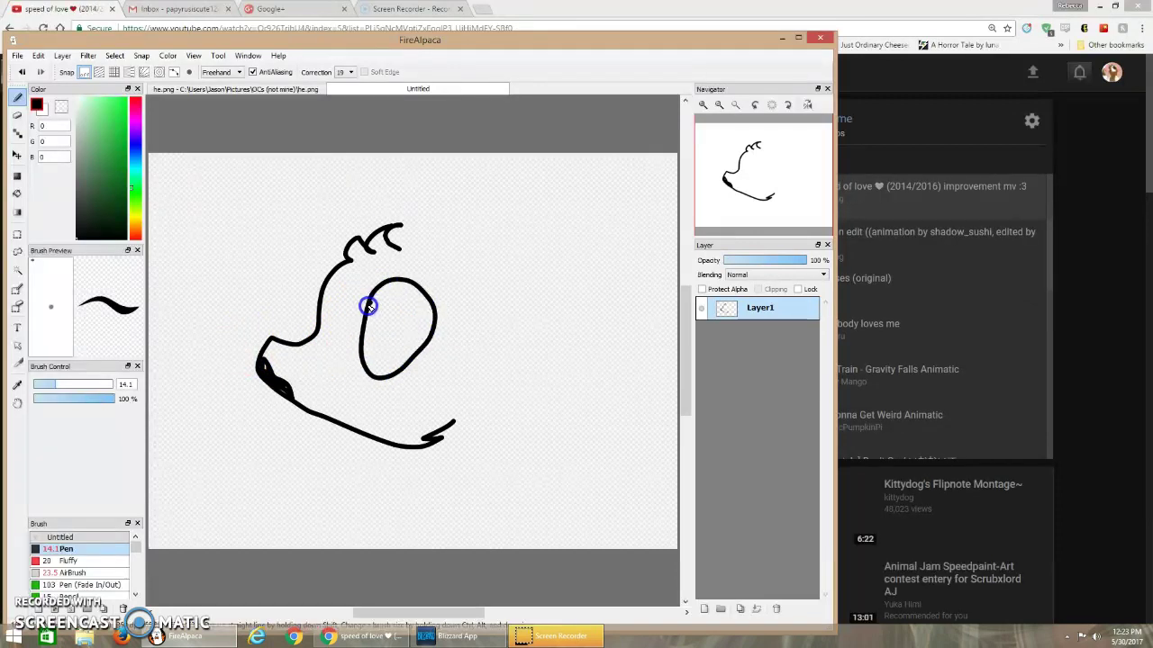
{"action": "left_click", "coordinate": [372, 314]}
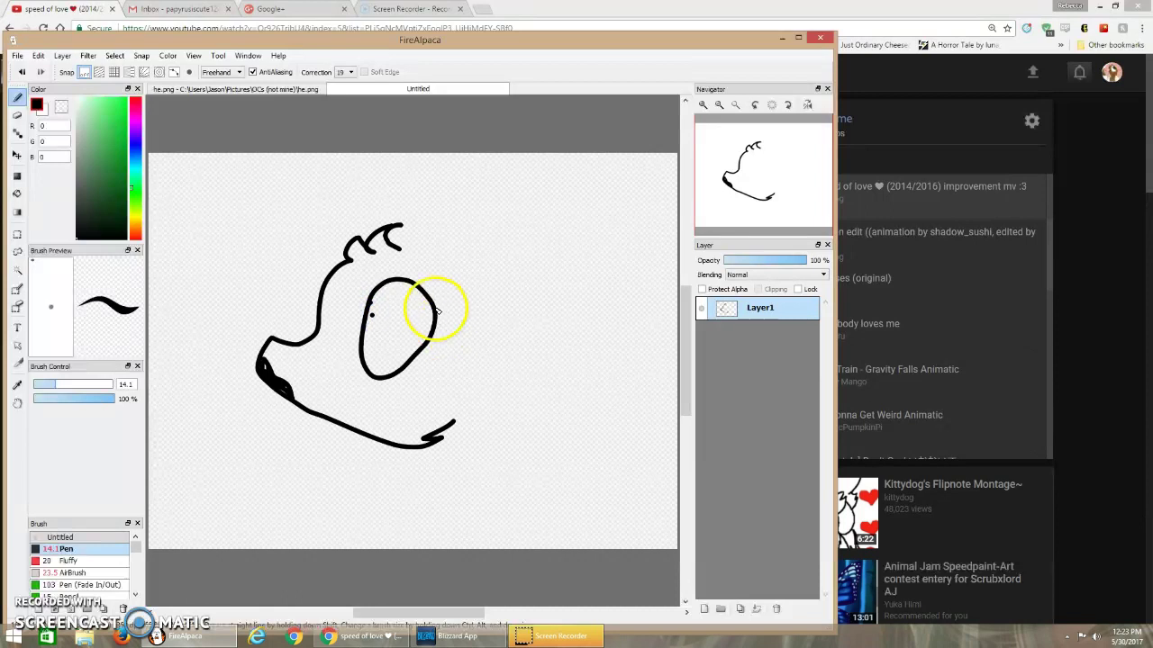
{"action": "left_click_drag", "start_coordinate": [408, 282], "coordinate": [405, 358]}
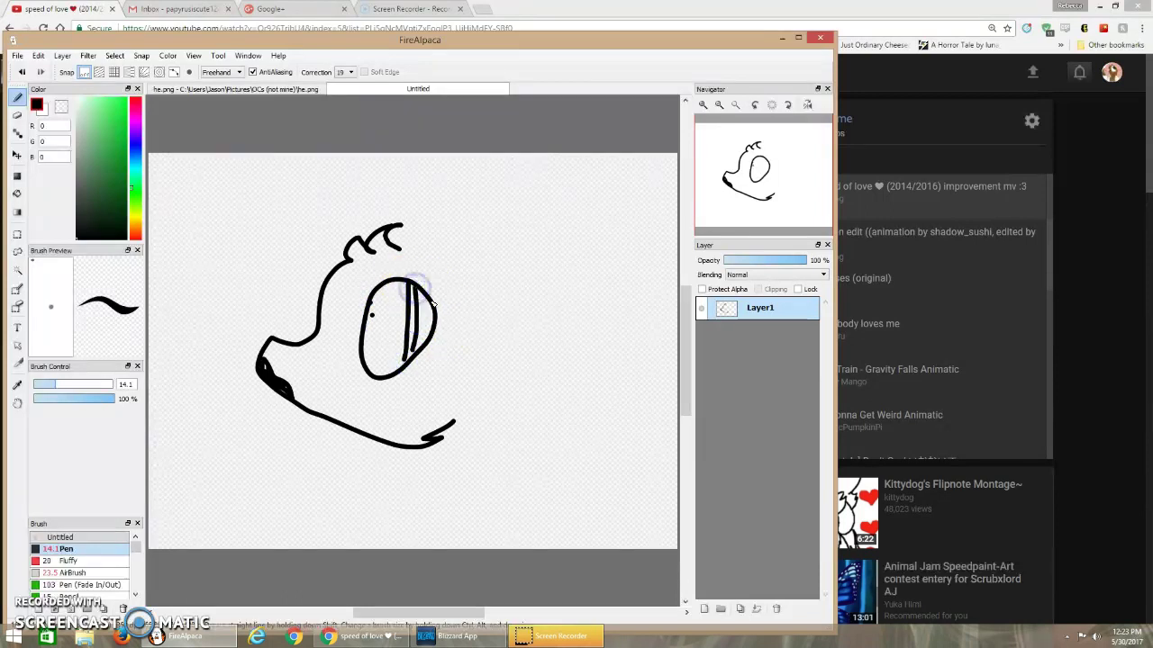
{"action": "mouse_move", "coordinate": [409, 321]}
{"action": "left_mouse_down"}
{"action": "mouse_move", "coordinate": [353, 364]}
{"action": "mouse_move", "coordinate": [390, 351]}
{"action": "left_mouse_up"}
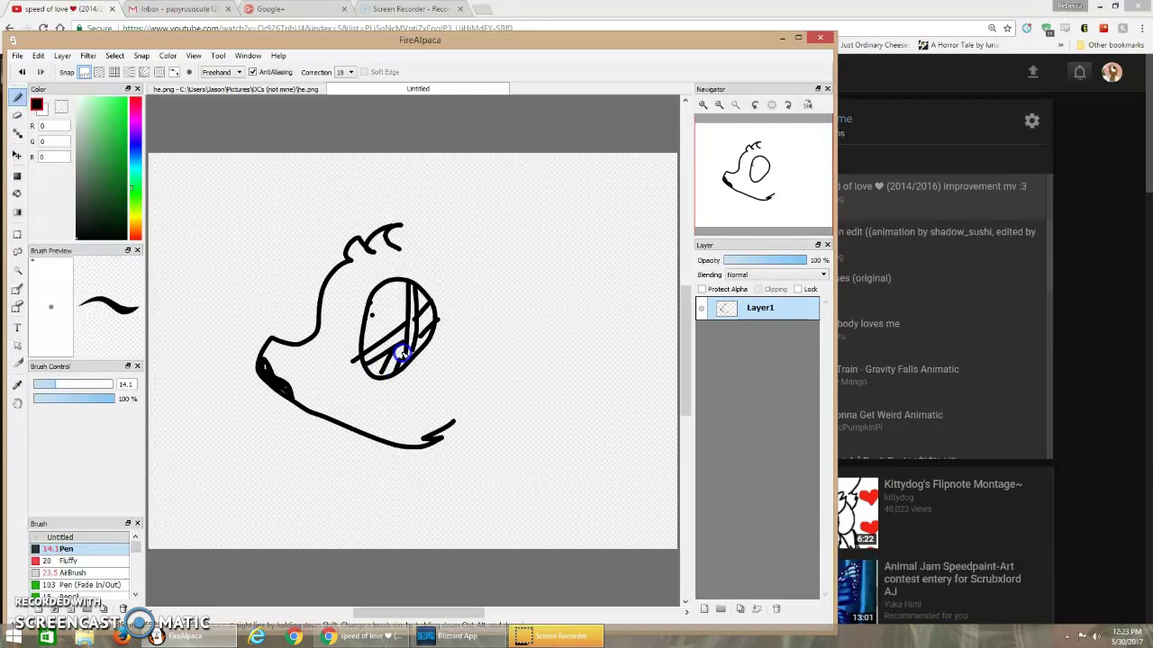
Step: Undo the hatched oval eye and the dark snout patch
{"action": "left_click", "coordinate": [40, 106]}
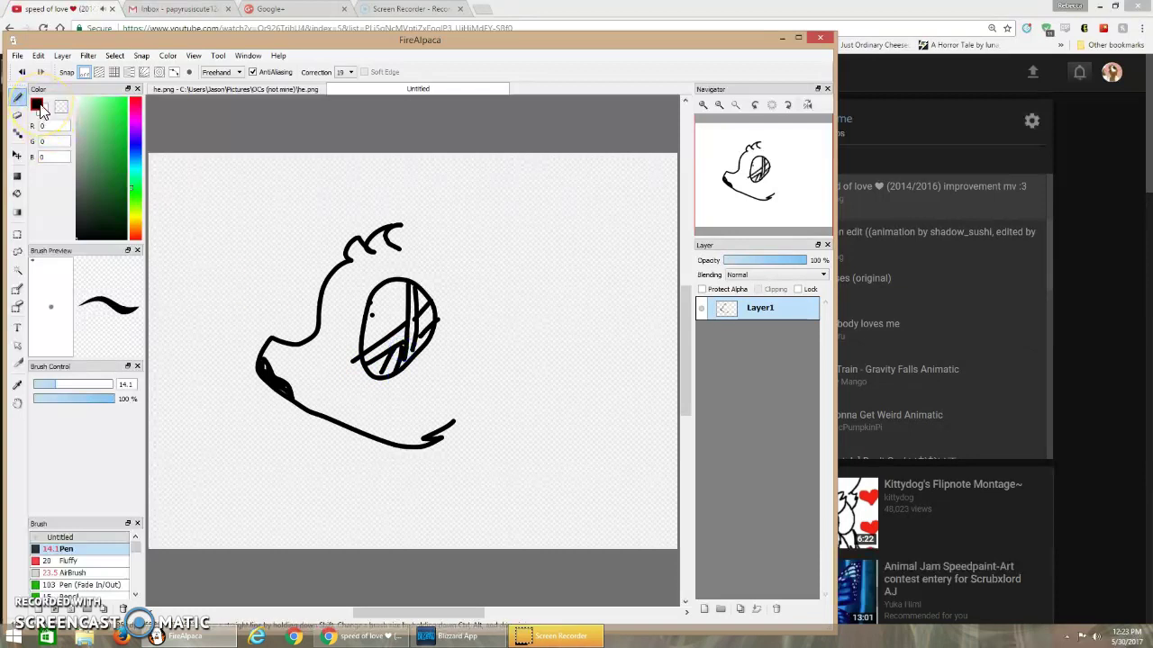
{"action": "left_click", "coordinate": [23, 72]}
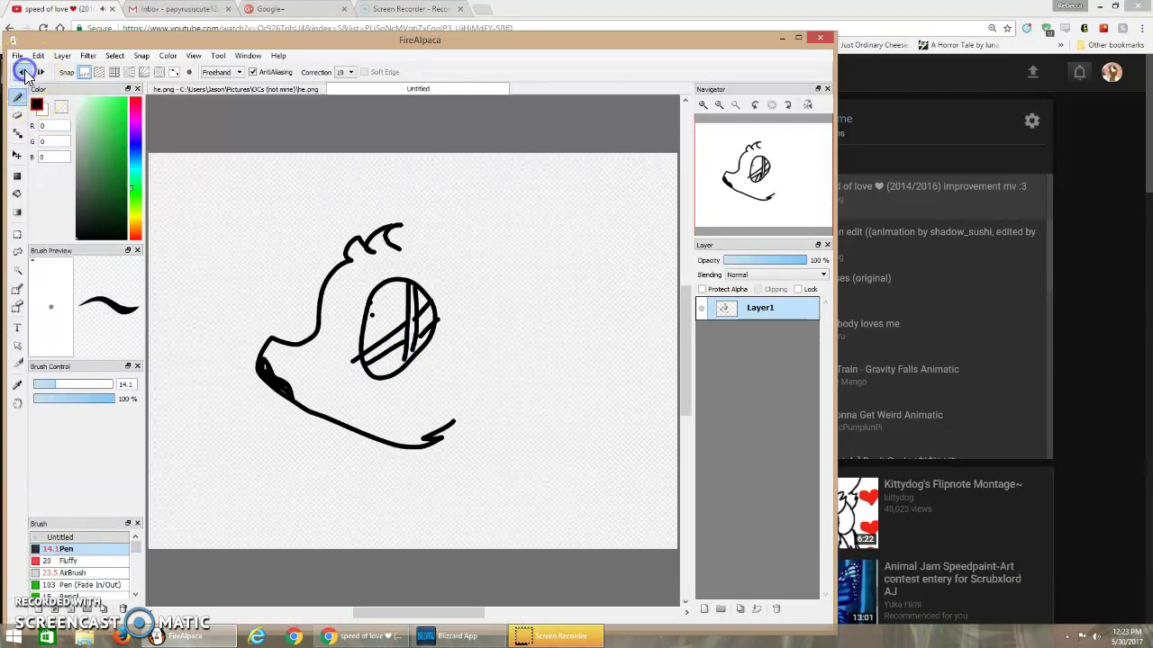
{"action": "left_click", "coordinate": [22, 72]}
{"action": "left_click", "coordinate": [23, 72]}
{"action": "left_click", "coordinate": [22, 73]}
{"action": "left_click", "coordinate": [22, 72]}
{"action": "left_click", "coordinate": [22, 72]}
{"action": "left_click", "coordinate": [23, 72]}
{"action": "left_click", "coordinate": [23, 72]}
{"action": "left_click", "coordinate": [23, 74]}
{"action": "left_click", "coordinate": [25, 76]}
{"action": "left_click", "coordinate": [24, 75]}
Step: Draw a mask band from forehead to cheek with an eye outline, and erase the face line crossing the eye
{"action": "left_click", "coordinate": [330, 283]}
{"action": "left_click_drag", "start_coordinate": [339, 271], "coordinate": [463, 384]}
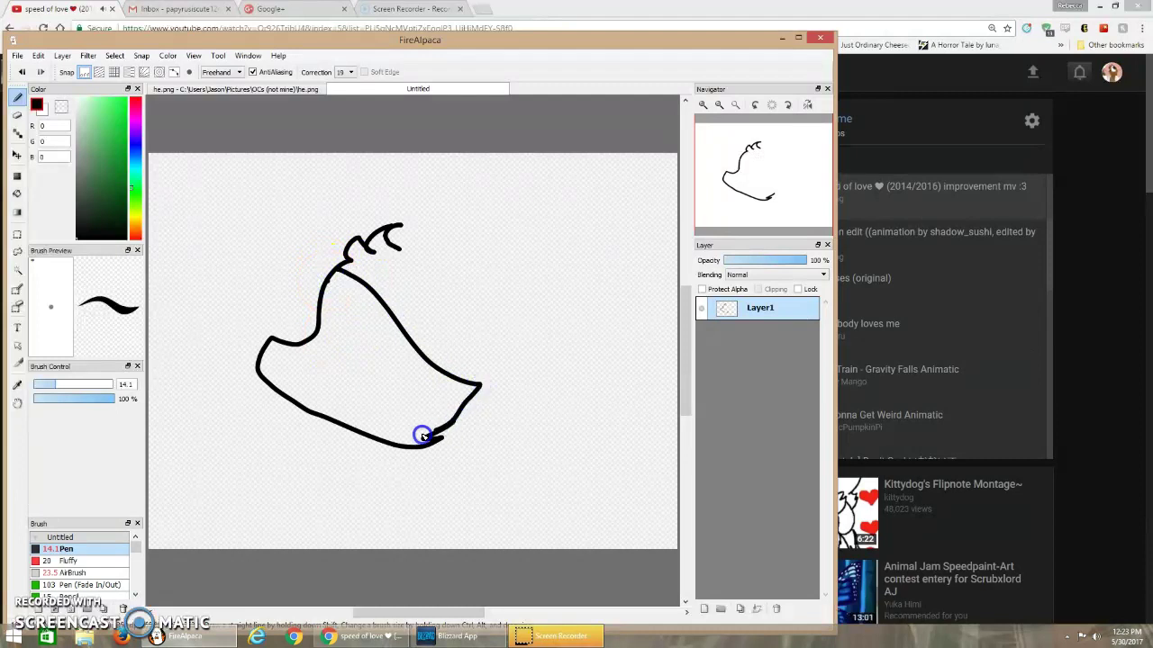
{"action": "mouse_move", "coordinate": [423, 436]}
{"action": "left_mouse_down"}
{"action": "mouse_move", "coordinate": [302, 347]}
{"action": "mouse_move", "coordinate": [317, 271]}
{"action": "mouse_move", "coordinate": [341, 271]}
{"action": "mouse_move", "coordinate": [309, 301]}
{"action": "mouse_move", "coordinate": [313, 284]}
{"action": "mouse_move", "coordinate": [363, 316]}
{"action": "mouse_move", "coordinate": [369, 346]}
{"action": "mouse_move", "coordinate": [326, 353]}
{"action": "left_mouse_up"}
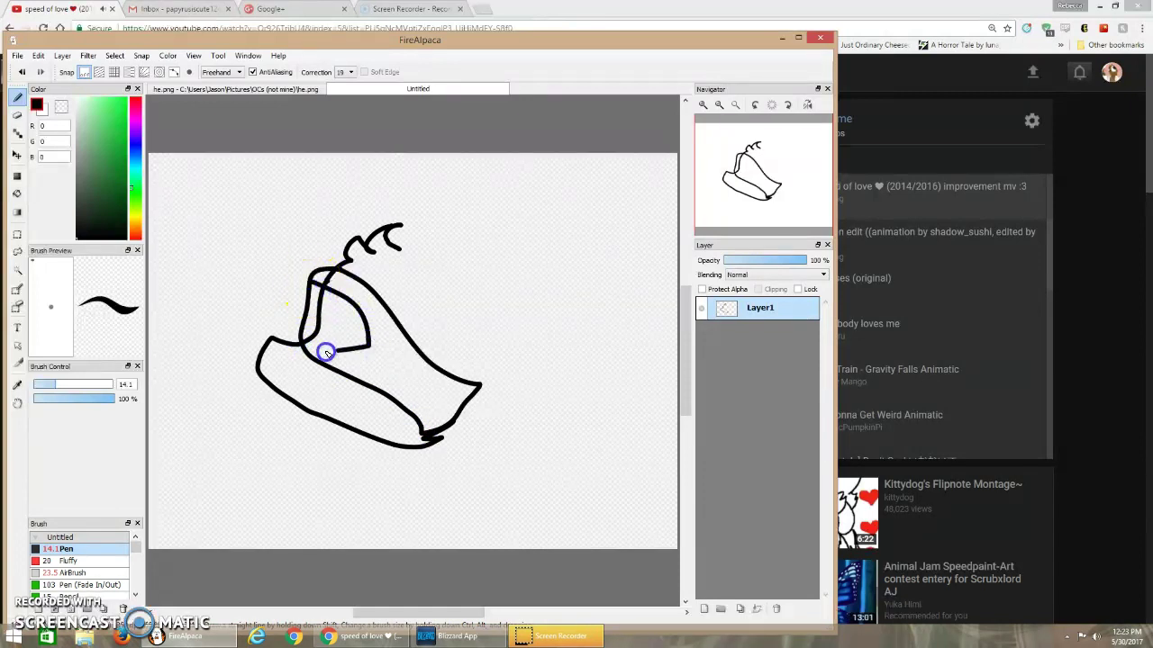
{"action": "left_click", "coordinate": [16, 114]}
{"action": "left_click", "coordinate": [373, 304]}
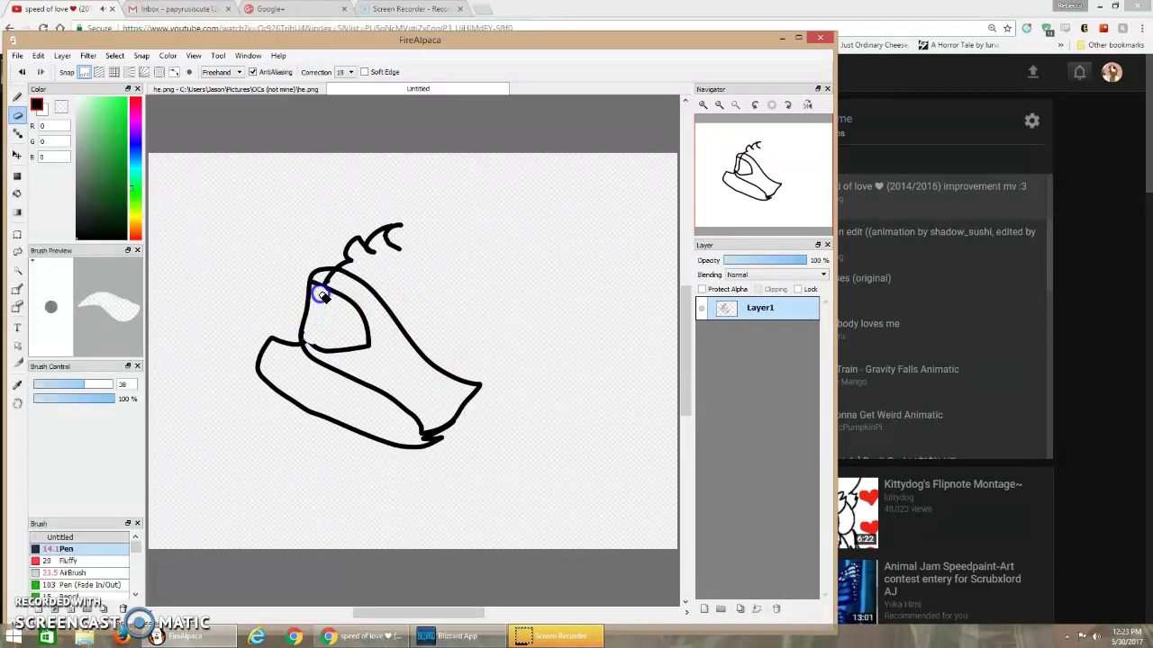
Step: With the pen, draw a small vertical pupil in the eye and an open mouth on the snout
{"action": "left_click", "coordinate": [18, 96]}
{"action": "left_click", "coordinate": [309, 406]}
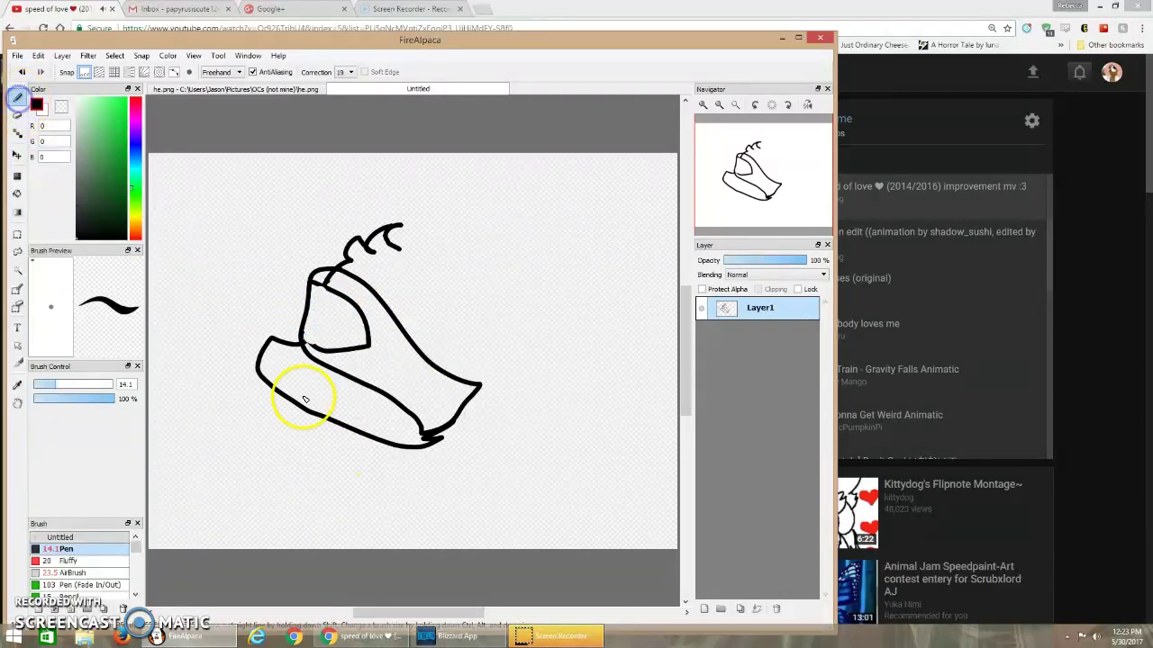
{"action": "mouse_move", "coordinate": [316, 348]}
{"action": "left_mouse_down"}
{"action": "mouse_move", "coordinate": [303, 343]}
{"action": "mouse_move", "coordinate": [317, 285]}
{"action": "mouse_move", "coordinate": [334, 301]}
{"action": "mouse_move", "coordinate": [320, 323]}
{"action": "left_mouse_up"}
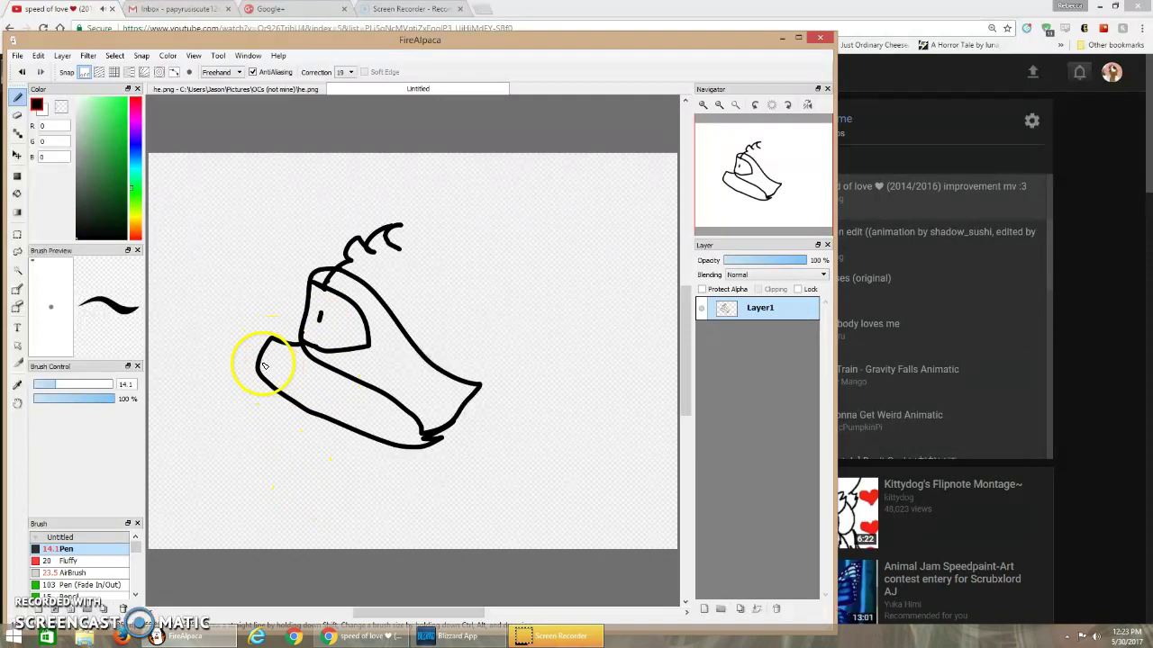
{"action": "left_click_drag", "start_coordinate": [260, 360], "coordinate": [260, 360]}
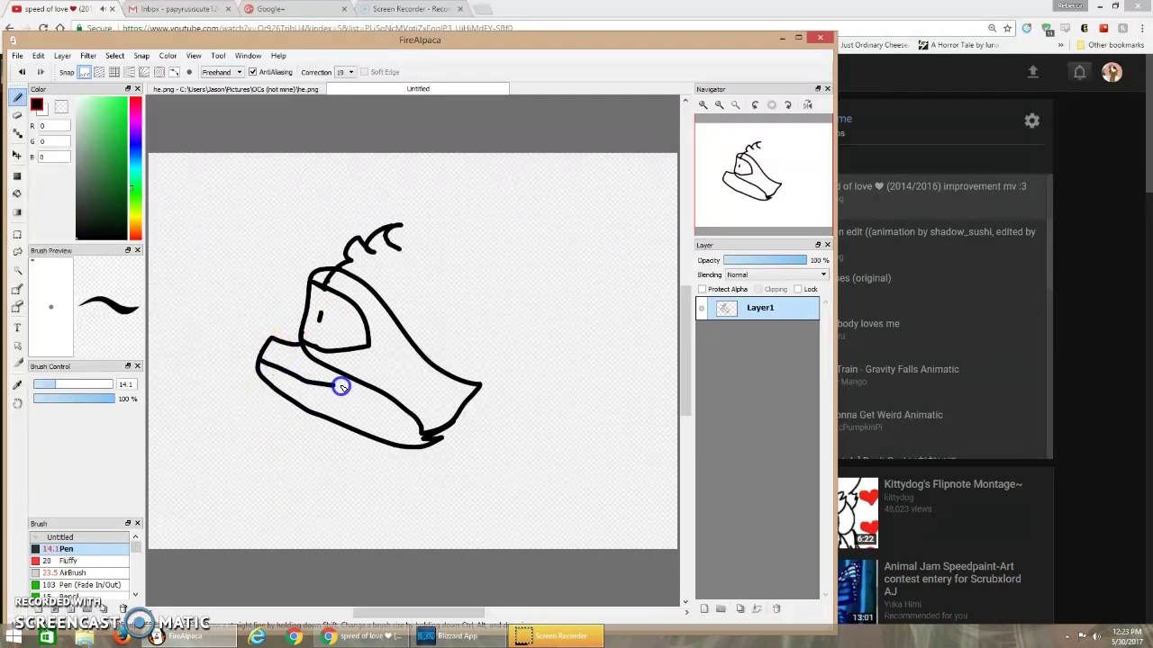
{"action": "left_click_drag", "start_coordinate": [352, 385], "coordinate": [293, 399]}
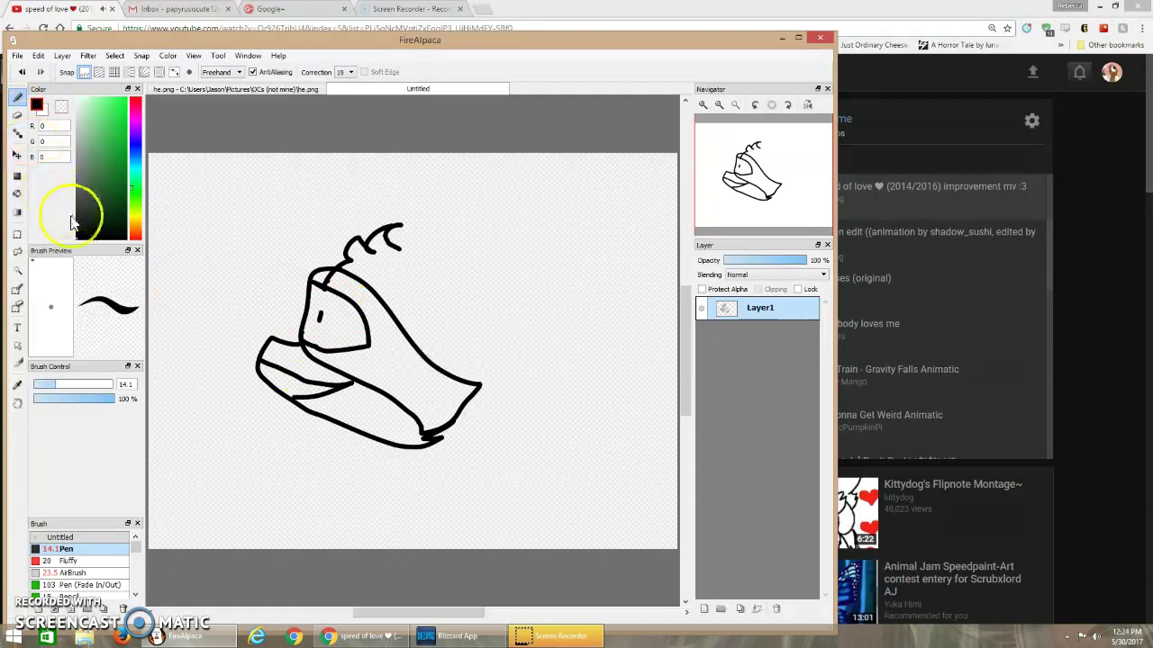
Step: Try short strokes over the lower part of the mask at different pen sizes, including 17 and 14.1
{"action": "left_click_drag", "start_coordinate": [70, 385], "coordinate": [64, 385]}
{"action": "left_click_drag", "start_coordinate": [452, 362], "coordinate": [501, 352]}
{"action": "left_click", "coordinate": [20, 73]}
{"action": "left_click_drag", "start_coordinate": [63, 389], "coordinate": [58, 386]}
{"action": "left_click_drag", "start_coordinate": [399, 365], "coordinate": [441, 371]}
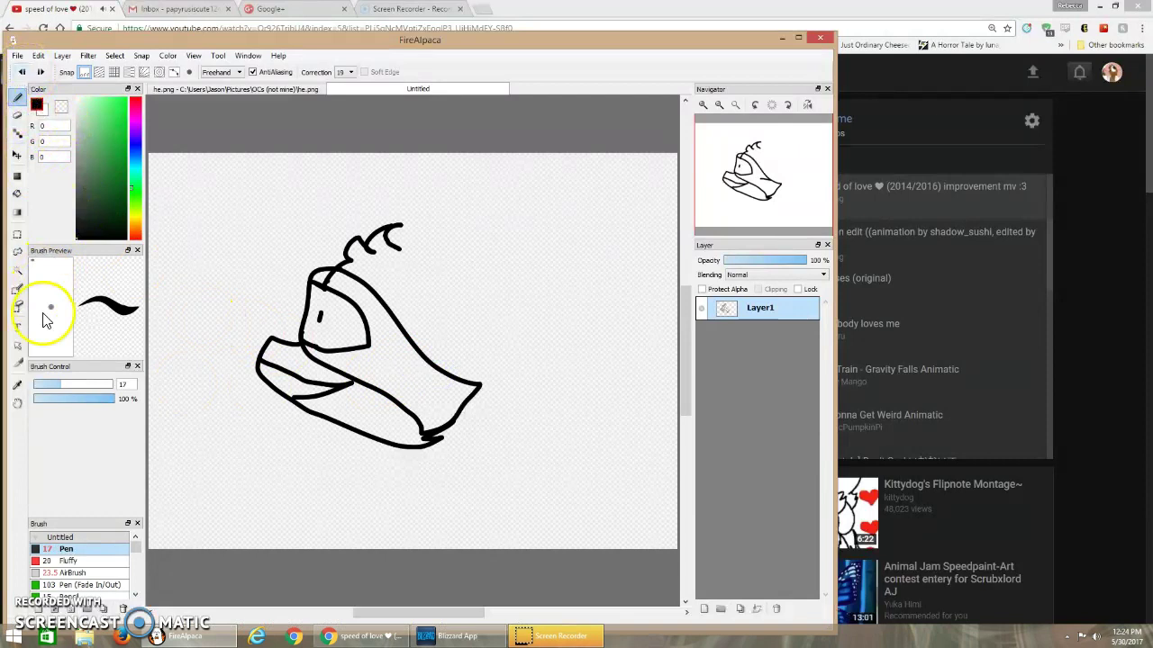
{"action": "left_click_drag", "start_coordinate": [55, 383], "coordinate": [52, 383]}
{"action": "mouse_move", "coordinate": [390, 368]}
{"action": "left_mouse_down"}
{"action": "mouse_move", "coordinate": [423, 427]}
{"action": "mouse_move", "coordinate": [403, 399]}
{"action": "left_mouse_up"}
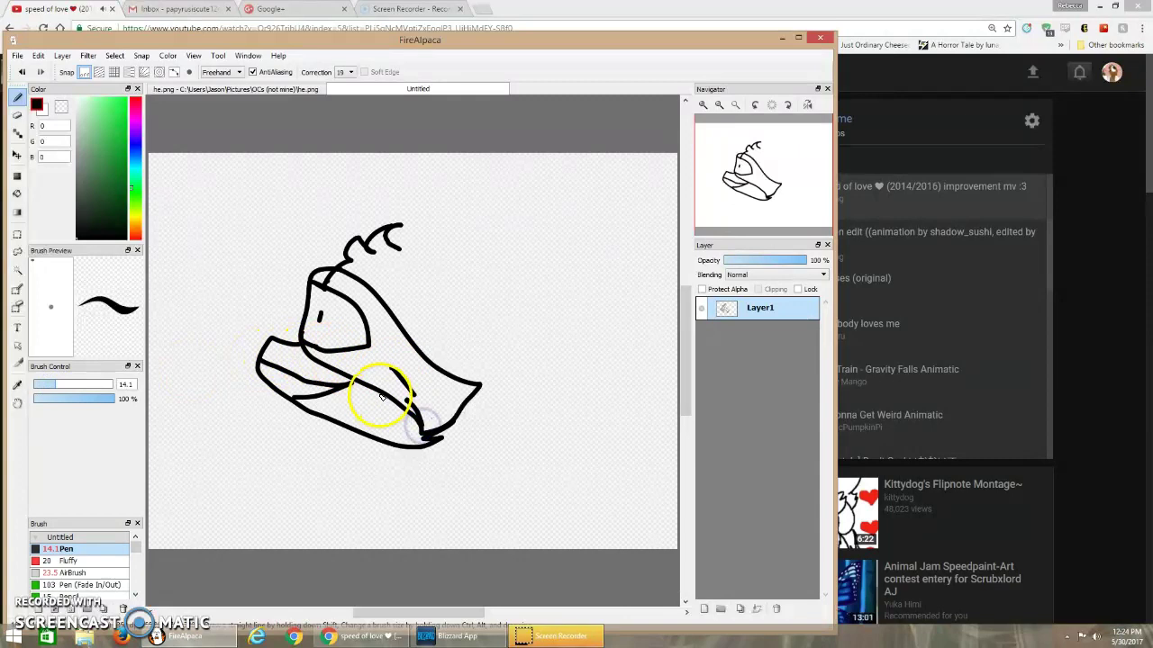
Step: Undo the test strokes on the lower part of the mask
{"action": "left_click", "coordinate": [22, 72]}
{"action": "left_click", "coordinate": [23, 72]}
{"action": "left_click", "coordinate": [22, 72]}
{"action": "left_click", "coordinate": [41, 72]}
{"action": "left_click", "coordinate": [64, 263]}
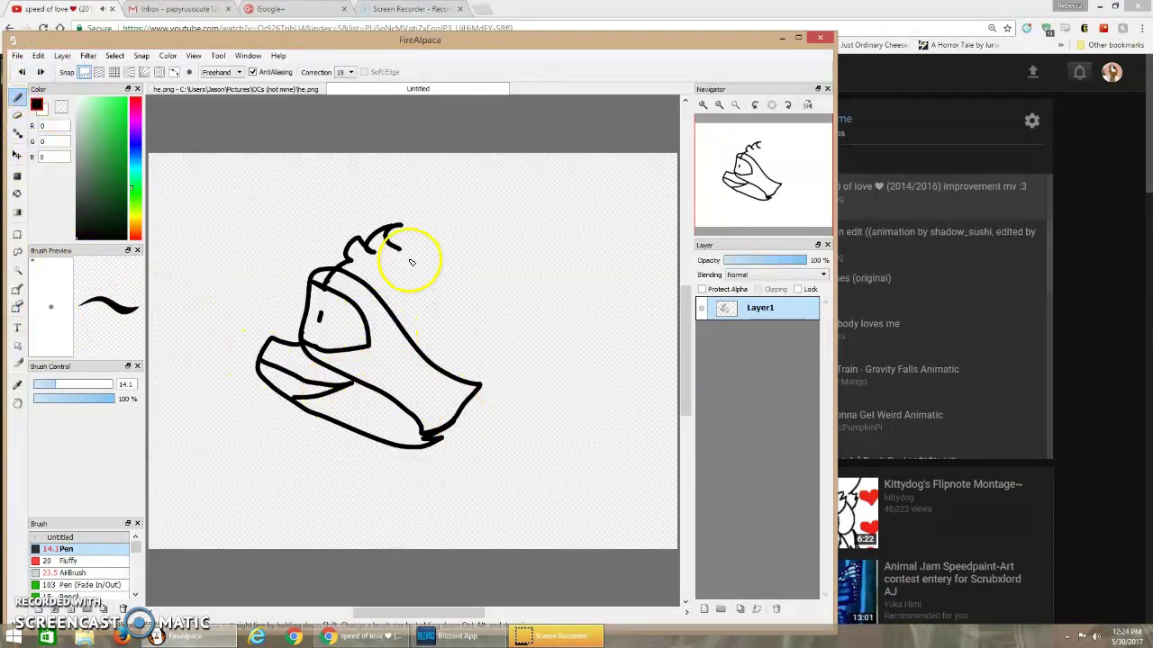
Step: Try a long back-of-head outline tapering to a point behind the mask, and undo it
{"action": "mouse_move", "coordinate": [401, 252]}
{"action": "left_mouse_down"}
{"action": "mouse_move", "coordinate": [575, 357]}
{"action": "mouse_move", "coordinate": [510, 424]}
{"action": "mouse_move", "coordinate": [438, 453]}
{"action": "mouse_move", "coordinate": [370, 460]}
{"action": "left_mouse_up"}
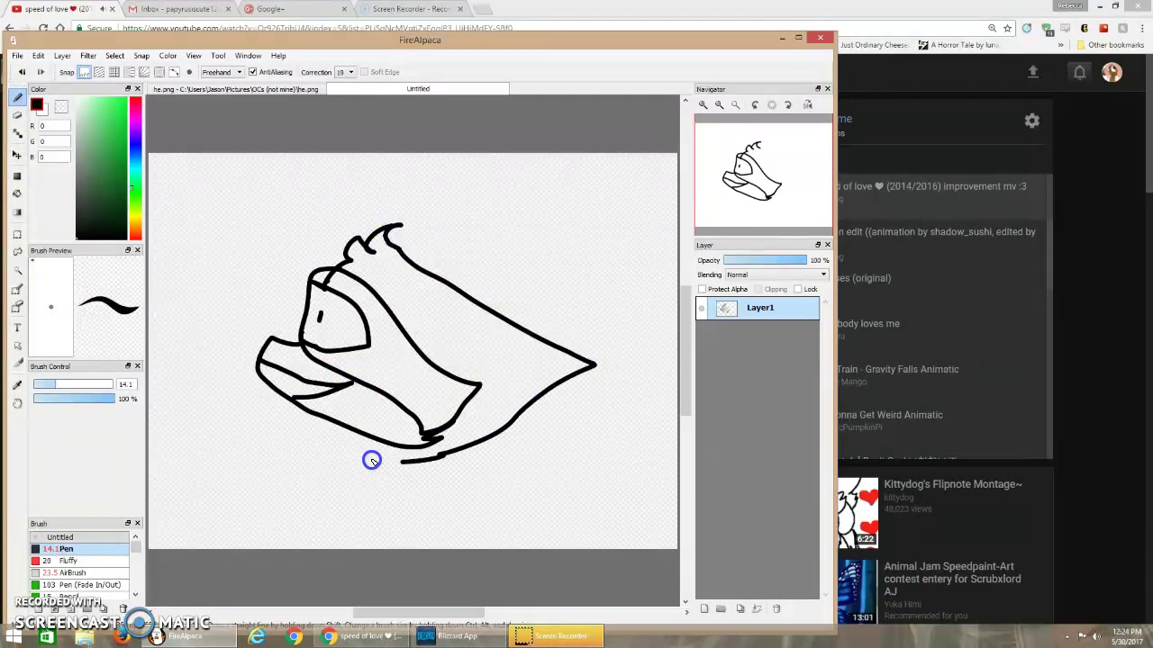
{"action": "left_click", "coordinate": [21, 71]}
{"action": "left_click", "coordinate": [21, 71]}
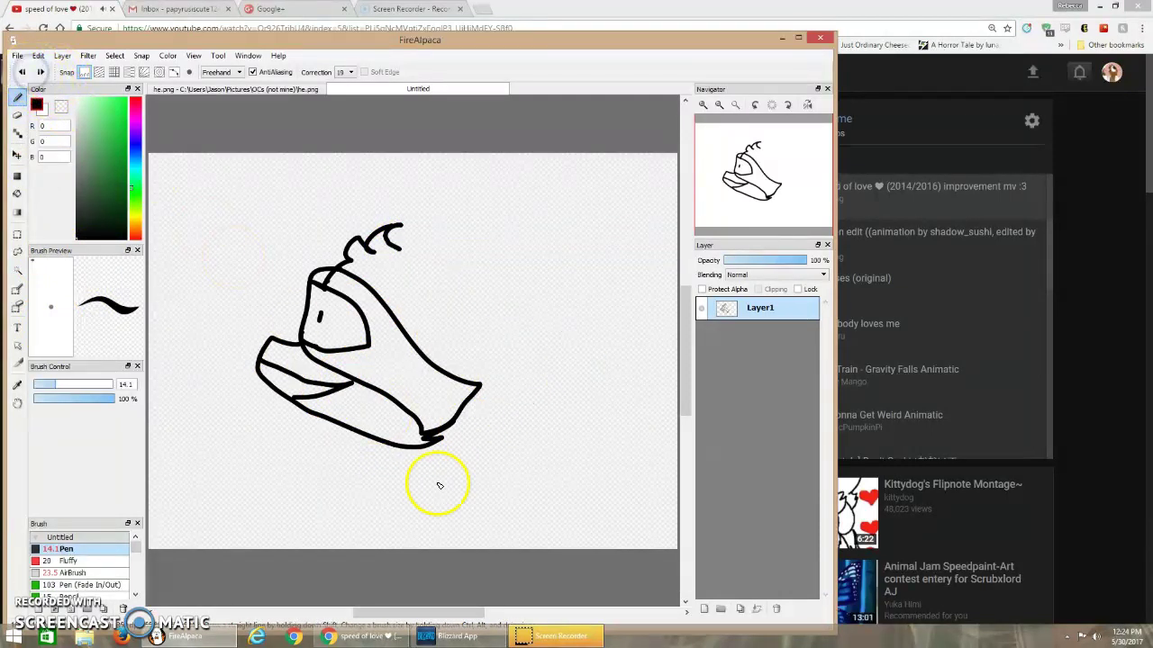
Step: Draw the back of the head from the cheek fur up to a tall pointed tip, and join it to the hair tuft
{"action": "mouse_move", "coordinate": [436, 437]}
{"action": "left_mouse_down"}
{"action": "mouse_move", "coordinate": [514, 383]}
{"action": "mouse_move", "coordinate": [524, 362]}
{"action": "mouse_move", "coordinate": [512, 364]}
{"action": "mouse_move", "coordinate": [524, 314]}
{"action": "mouse_move", "coordinate": [507, 229]}
{"action": "mouse_move", "coordinate": [483, 186]}
{"action": "mouse_move", "coordinate": [404, 304]}
{"action": "left_mouse_up"}
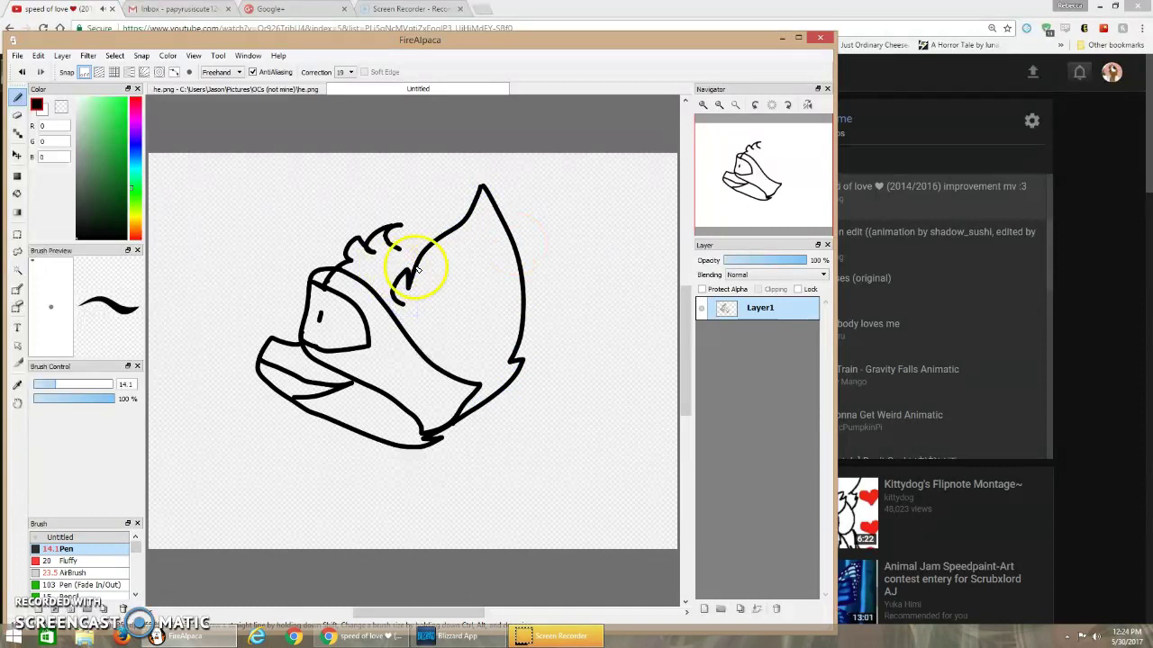
{"action": "left_click_drag", "start_coordinate": [421, 259], "coordinate": [409, 250]}
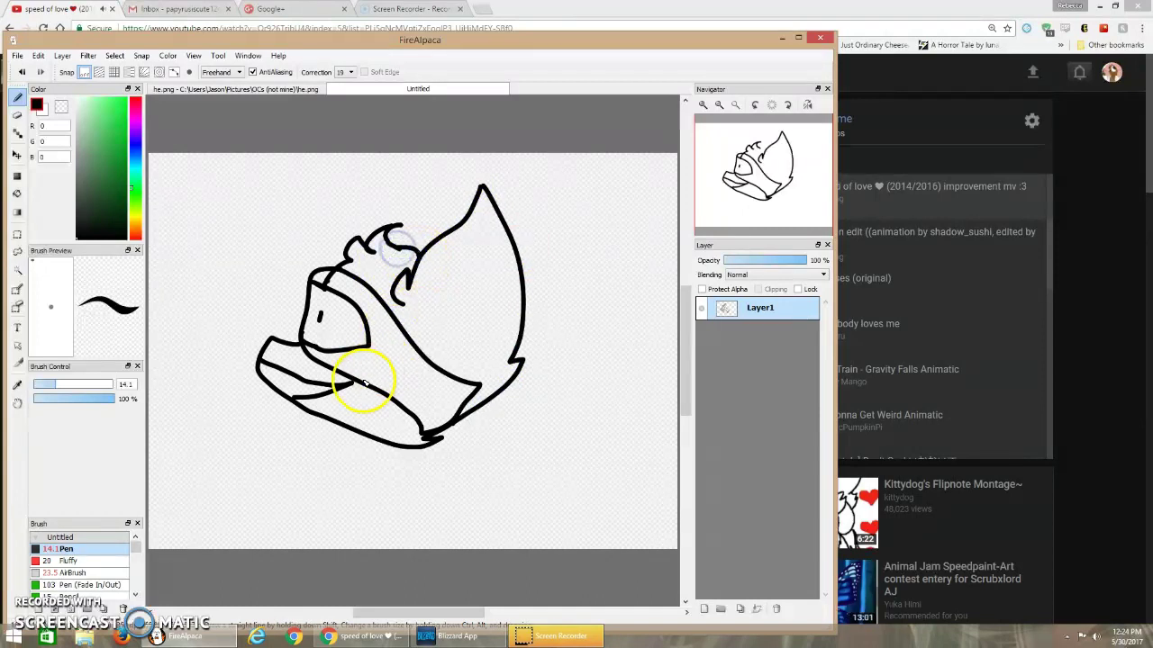
Step: Draw a raised arm with a clawed hand reaching the snout, plus jagged chest fur beneath the jaw
{"action": "mouse_move", "coordinate": [318, 418]}
{"action": "left_mouse_down"}
{"action": "mouse_move", "coordinate": [289, 440]}
{"action": "mouse_move", "coordinate": [275, 420]}
{"action": "mouse_move", "coordinate": [269, 431]}
{"action": "mouse_move", "coordinate": [266, 473]}
{"action": "mouse_move", "coordinate": [304, 449]}
{"action": "mouse_move", "coordinate": [289, 450]}
{"action": "mouse_move", "coordinate": [235, 561]}
{"action": "mouse_move", "coordinate": [239, 500]}
{"action": "mouse_move", "coordinate": [275, 414]}
{"action": "mouse_move", "coordinate": [260, 387]}
{"action": "mouse_move", "coordinate": [224, 404]}
{"action": "mouse_move", "coordinate": [197, 537]}
{"action": "left_mouse_up"}
{"action": "left_click_drag", "start_coordinate": [300, 534], "coordinate": [306, 501]}
{"action": "left_click_drag", "start_coordinate": [227, 394], "coordinate": [260, 357]}
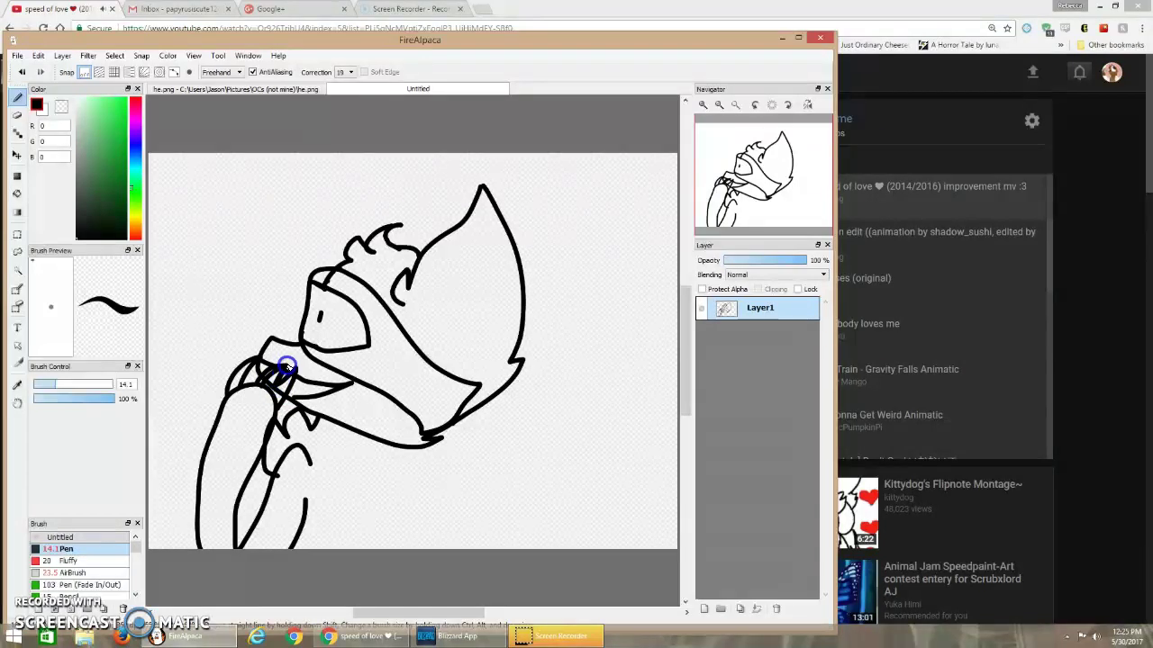
{"action": "left_click_drag", "start_coordinate": [271, 431], "coordinate": [269, 432]}
{"action": "left_click_drag", "start_coordinate": [259, 363], "coordinate": [259, 361]}
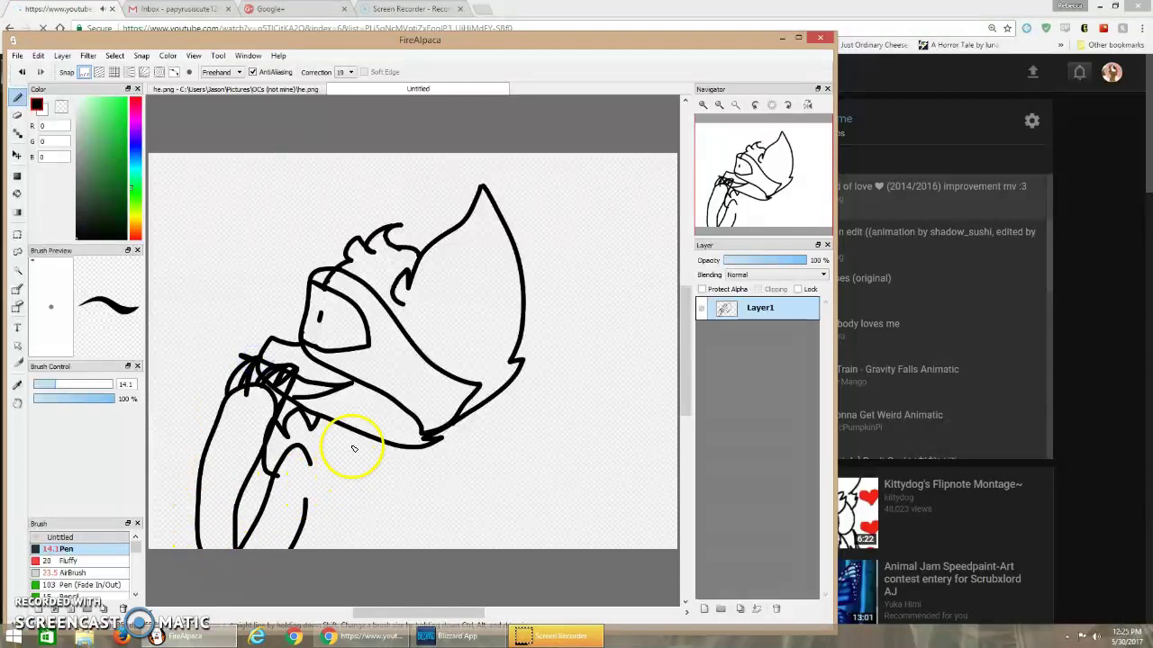
Step: Draw the second arm running down from the jaw, with a hand at the mouth and fur along its outer side
{"action": "left_click_drag", "start_coordinate": [342, 428], "coordinate": [334, 486]}
{"action": "key", "text": "ctrl+z"}
{"action": "mouse_move", "coordinate": [341, 428]}
{"action": "left_mouse_down"}
{"action": "mouse_move", "coordinate": [330, 444]}
{"action": "mouse_move", "coordinate": [335, 564]}
{"action": "left_mouse_up"}
{"action": "mouse_move", "coordinate": [369, 519]}
{"action": "left_mouse_down"}
{"action": "mouse_move", "coordinate": [331, 553]}
{"action": "mouse_move", "coordinate": [369, 509]}
{"action": "mouse_move", "coordinate": [375, 452]}
{"action": "mouse_move", "coordinate": [349, 415]}
{"action": "mouse_move", "coordinate": [309, 399]}
{"action": "mouse_move", "coordinate": [298, 406]}
{"action": "mouse_move", "coordinate": [342, 392]}
{"action": "mouse_move", "coordinate": [319, 378]}
{"action": "mouse_move", "coordinate": [371, 372]}
{"action": "mouse_move", "coordinate": [387, 409]}
{"action": "mouse_move", "coordinate": [381, 375]}
{"action": "mouse_move", "coordinate": [396, 384]}
{"action": "mouse_move", "coordinate": [407, 461]}
{"action": "mouse_move", "coordinate": [395, 491]}
{"action": "mouse_move", "coordinate": [409, 482]}
{"action": "mouse_move", "coordinate": [415, 501]}
{"action": "mouse_move", "coordinate": [394, 531]}
{"action": "left_mouse_up"}
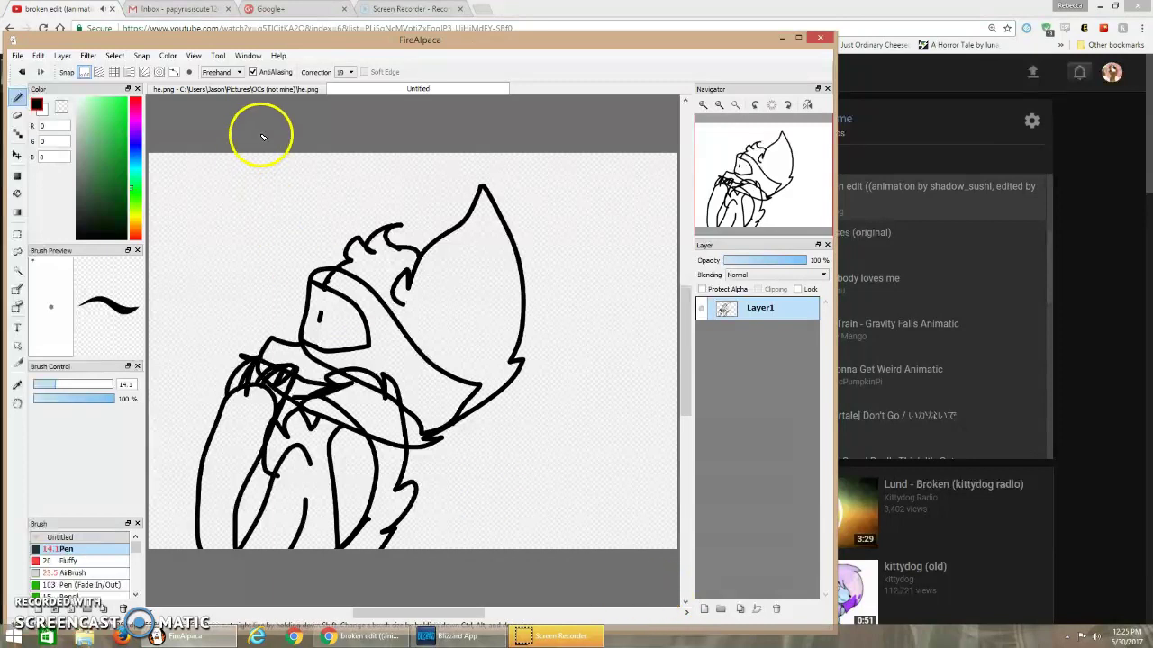
Step: Add a new layer above the sketch and hide Layer1
{"action": "left_click", "coordinate": [721, 606]}
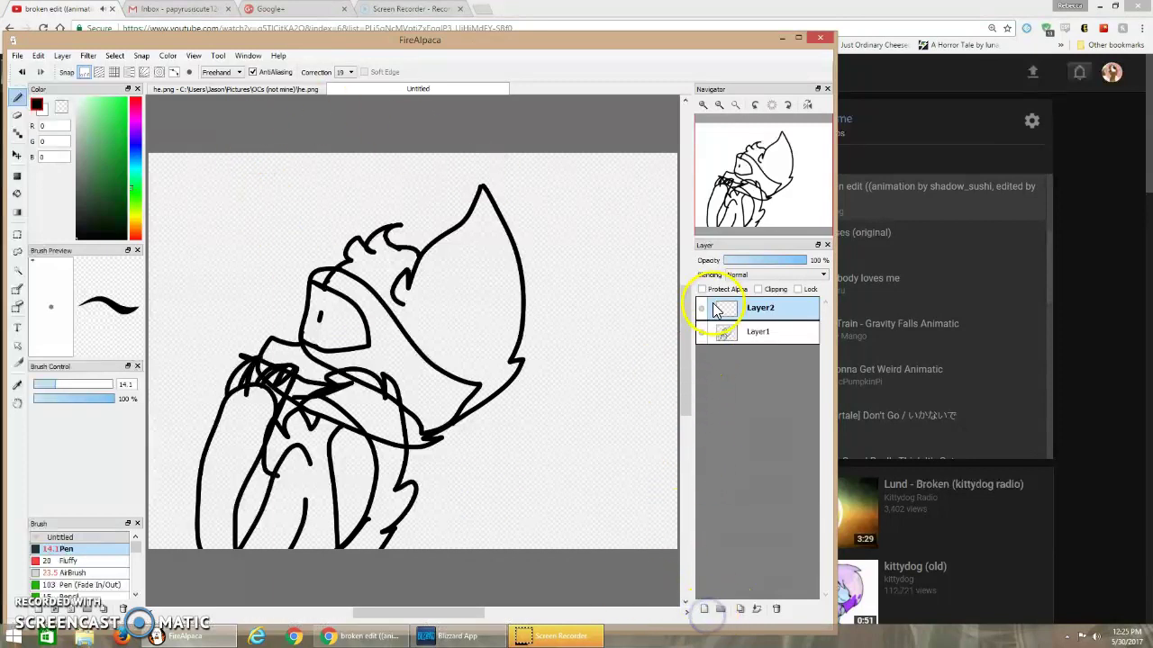
{"action": "left_click", "coordinate": [702, 332]}
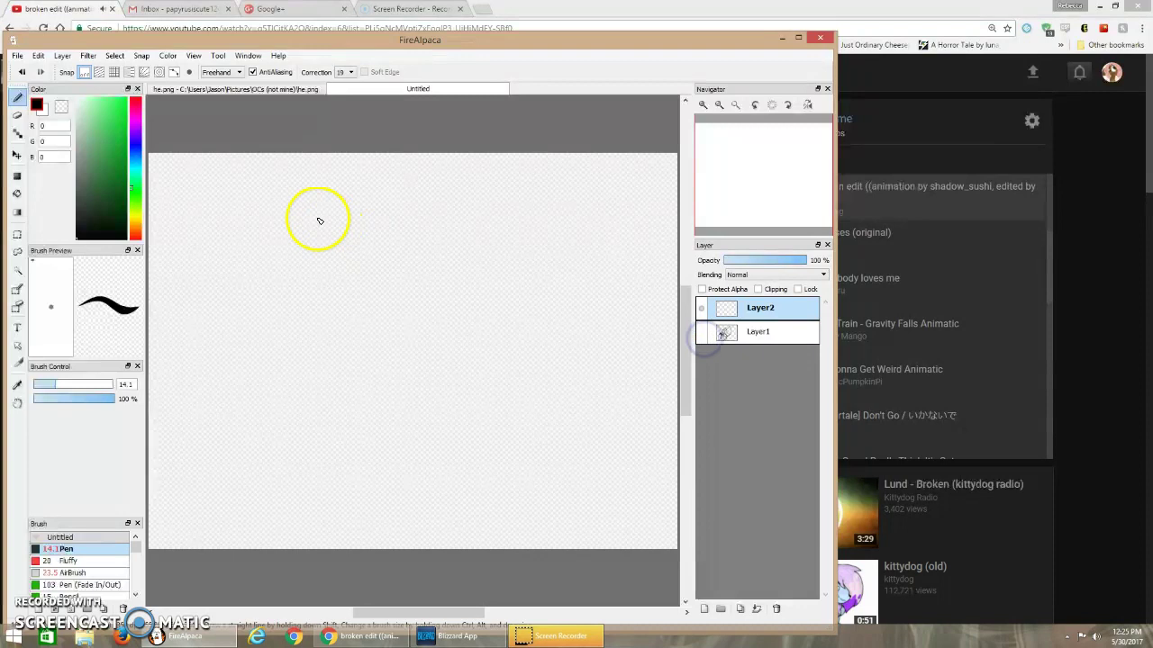
Step: Try a small rounded head outline with a short snout on the new layer, and undo its strokes
{"action": "mouse_move", "coordinate": [403, 237]}
{"action": "left_mouse_down"}
{"action": "mouse_move", "coordinate": [378, 267]}
{"action": "mouse_move", "coordinate": [376, 324]}
{"action": "mouse_move", "coordinate": [359, 336]}
{"action": "mouse_move", "coordinate": [367, 364]}
{"action": "mouse_move", "coordinate": [455, 346]}
{"action": "mouse_move", "coordinate": [500, 306]}
{"action": "mouse_move", "coordinate": [495, 243]}
{"action": "mouse_move", "coordinate": [433, 223]}
{"action": "left_mouse_up"}
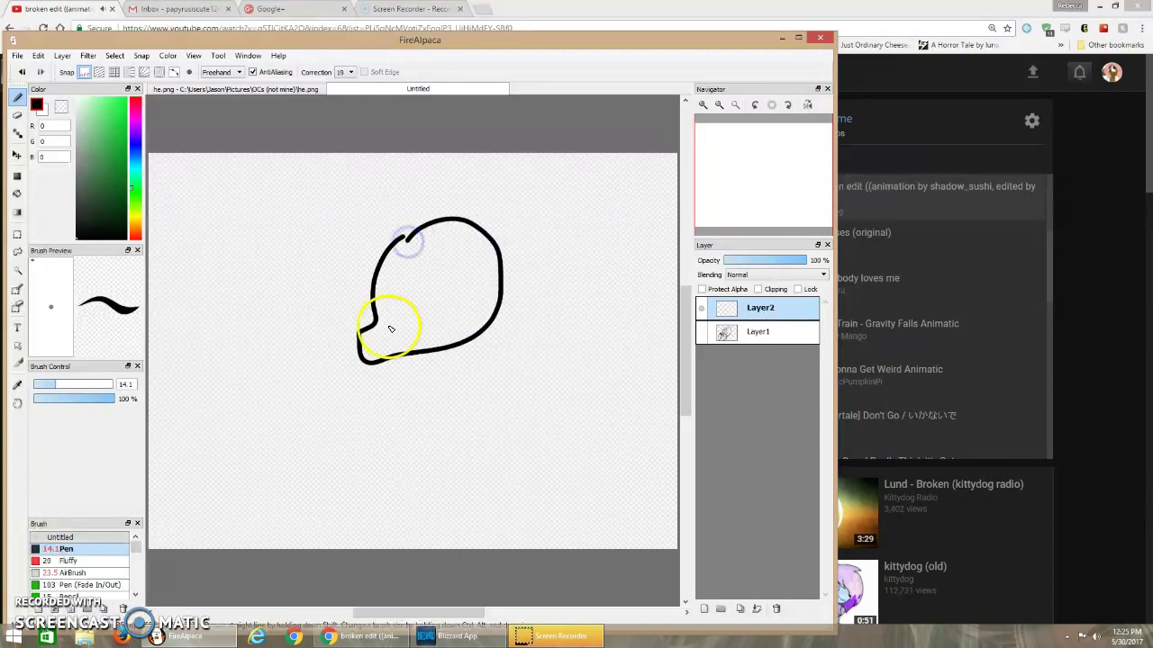
{"action": "left_click_drag", "start_coordinate": [364, 358], "coordinate": [368, 359]}
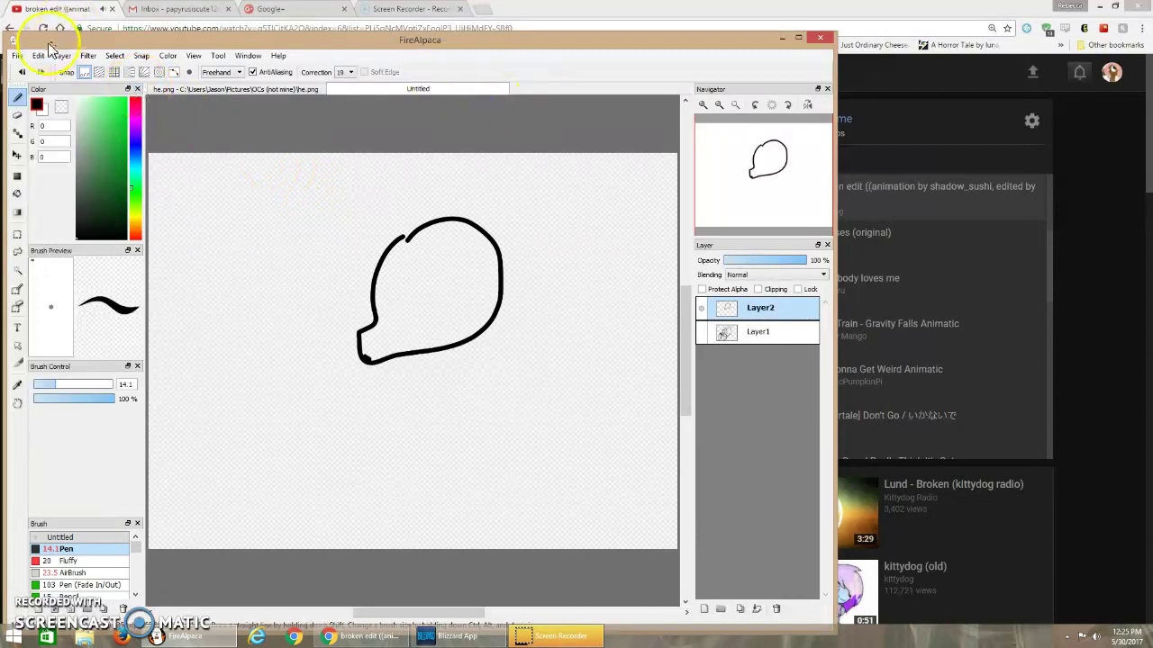
{"action": "left_click_drag", "start_coordinate": [5, 71], "coordinate": [11, 72]}
{"action": "key", "text": "ctrl+z"}
{"action": "key", "text": "ctrl+z"}
{"action": "key", "text": "ctrl+z"}
{"action": "key", "text": "ctrl+z"}
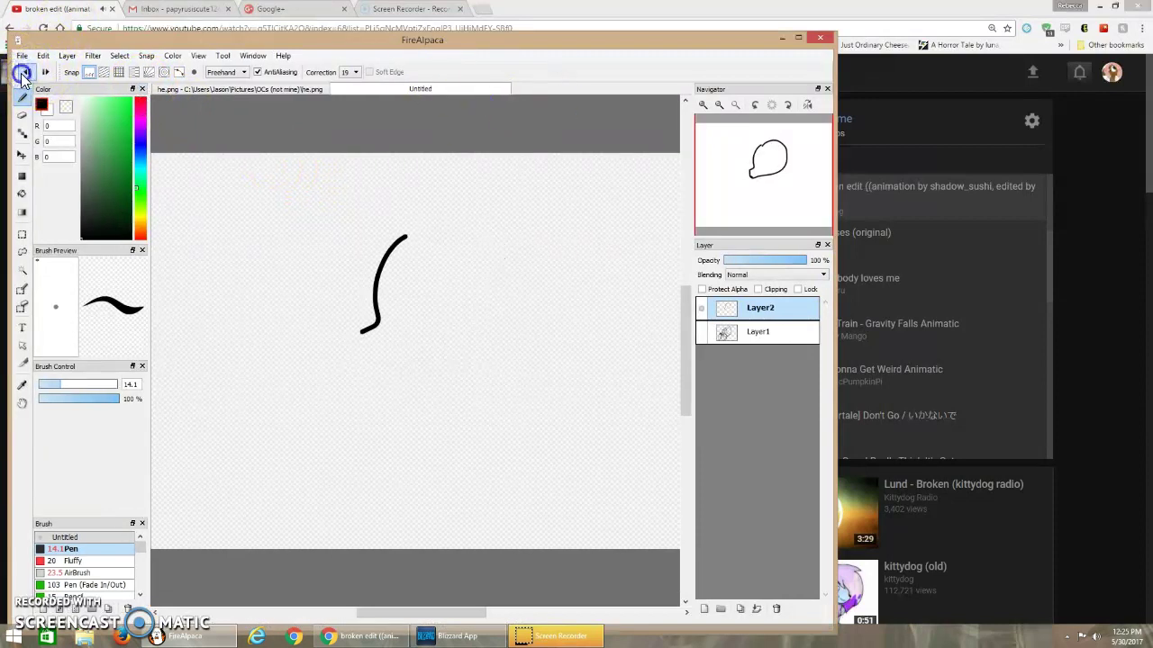
Step: Show Layer1 again, lower its opacity to 58%, and make Layer2 the active layer
{"action": "left_click", "coordinate": [703, 331]}
{"action": "left_click", "coordinate": [759, 331]}
{"action": "left_click", "coordinate": [772, 261]}
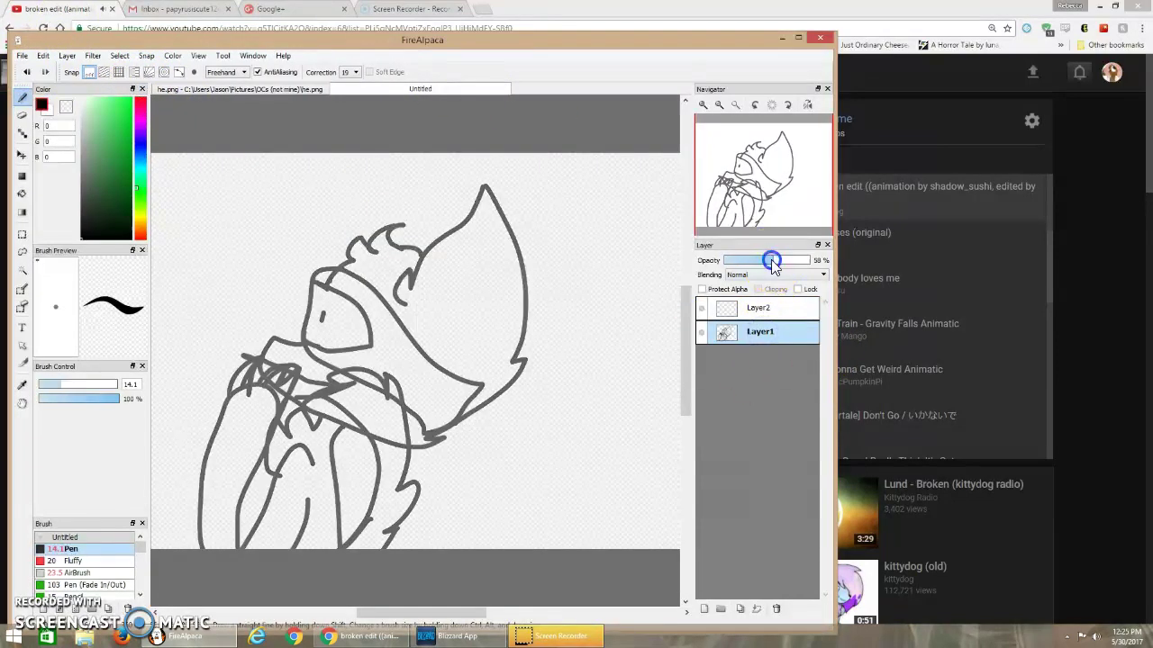
{"action": "left_click", "coordinate": [741, 317]}
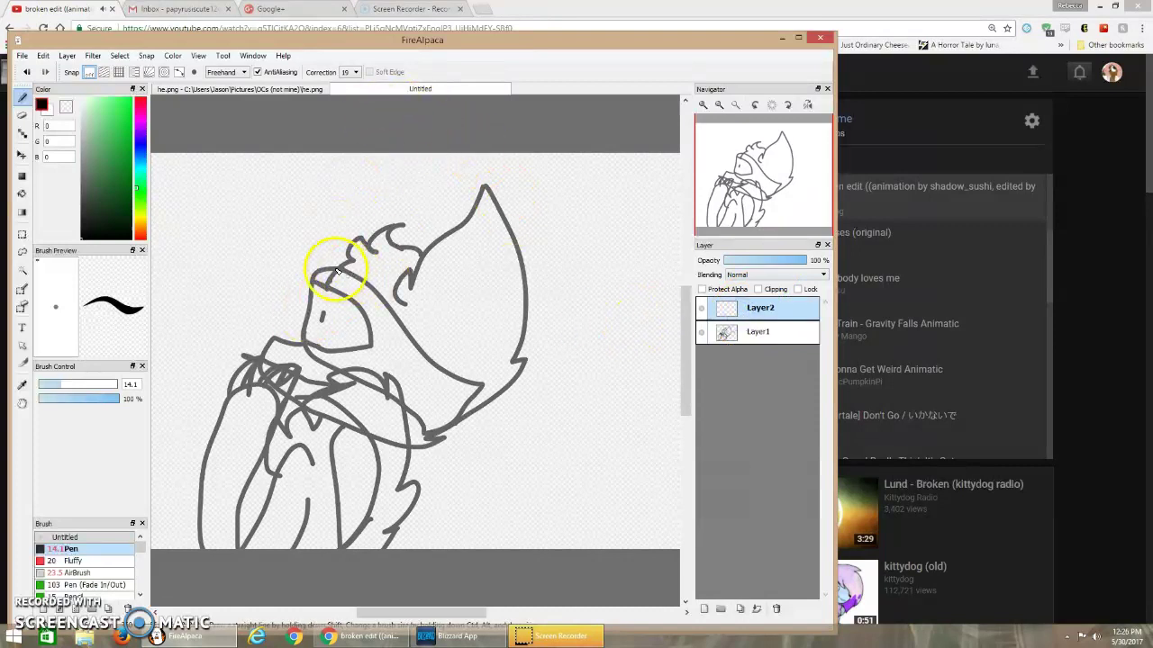
Step: Trace the mask outline over the faded sketch on Layer2, including the cheek mark, eye opening and pupil
{"action": "mouse_move", "coordinate": [297, 334]}
{"action": "left_mouse_down"}
{"action": "mouse_move", "coordinate": [316, 365]}
{"action": "mouse_move", "coordinate": [397, 377]}
{"action": "left_mouse_up"}
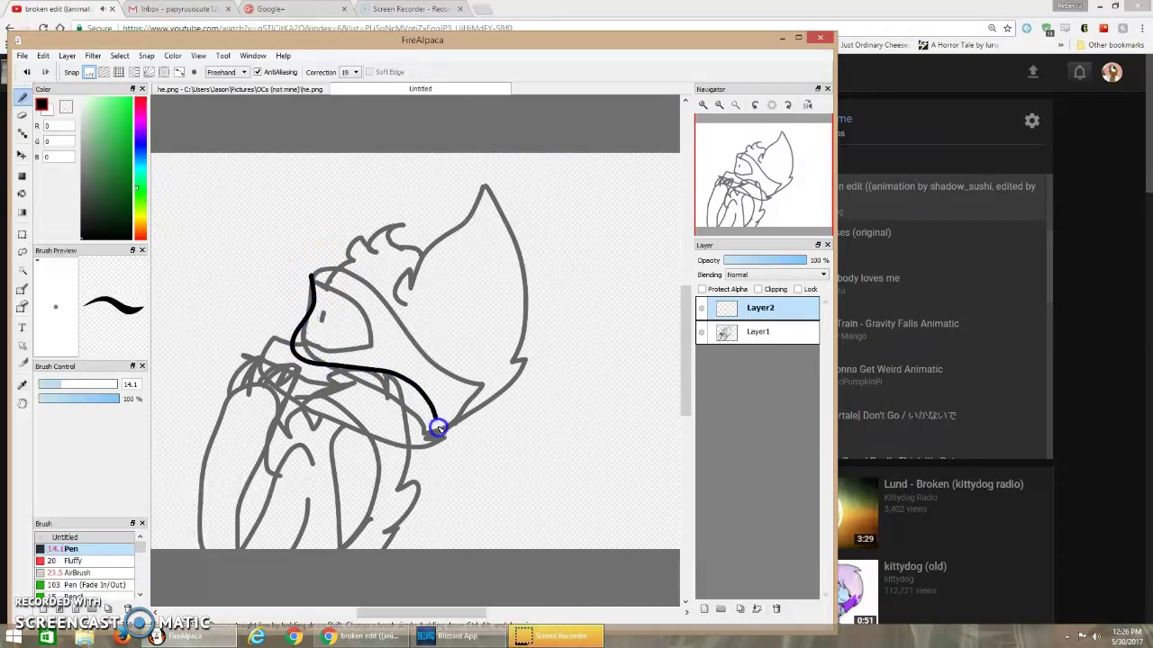
{"action": "mouse_move", "coordinate": [453, 411]}
{"action": "left_mouse_down"}
{"action": "mouse_move", "coordinate": [480, 383]}
{"action": "mouse_move", "coordinate": [428, 367]}
{"action": "mouse_move", "coordinate": [392, 340]}
{"action": "mouse_move", "coordinate": [302, 259]}
{"action": "left_mouse_up"}
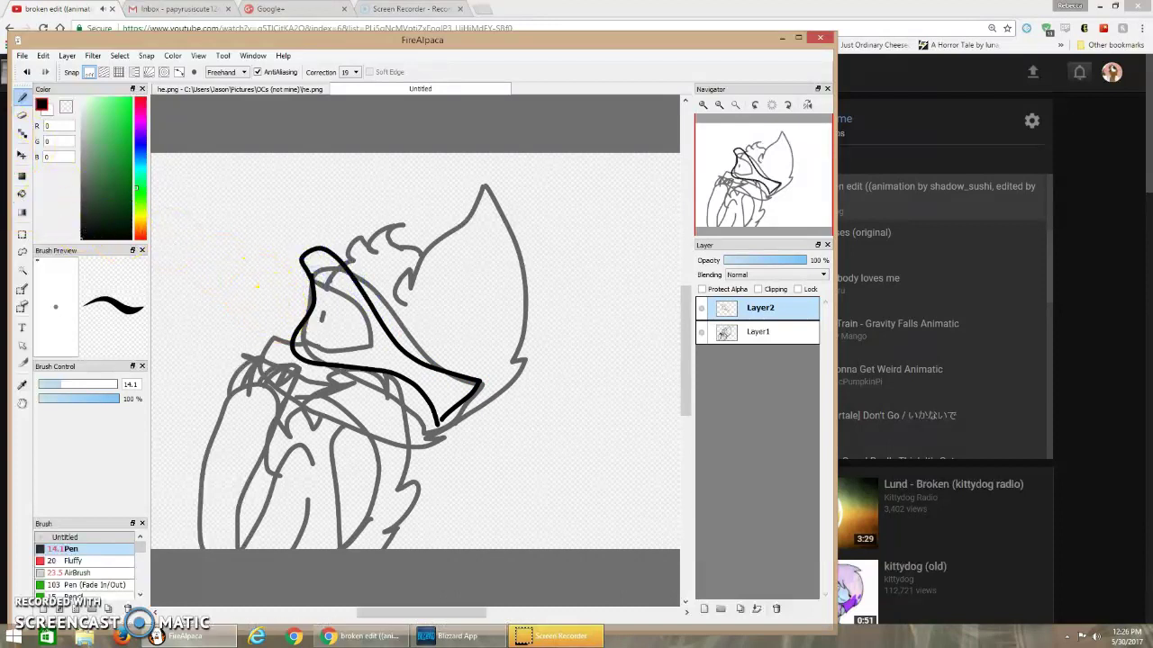
{"action": "left_click_drag", "start_coordinate": [473, 397], "coordinate": [475, 417]}
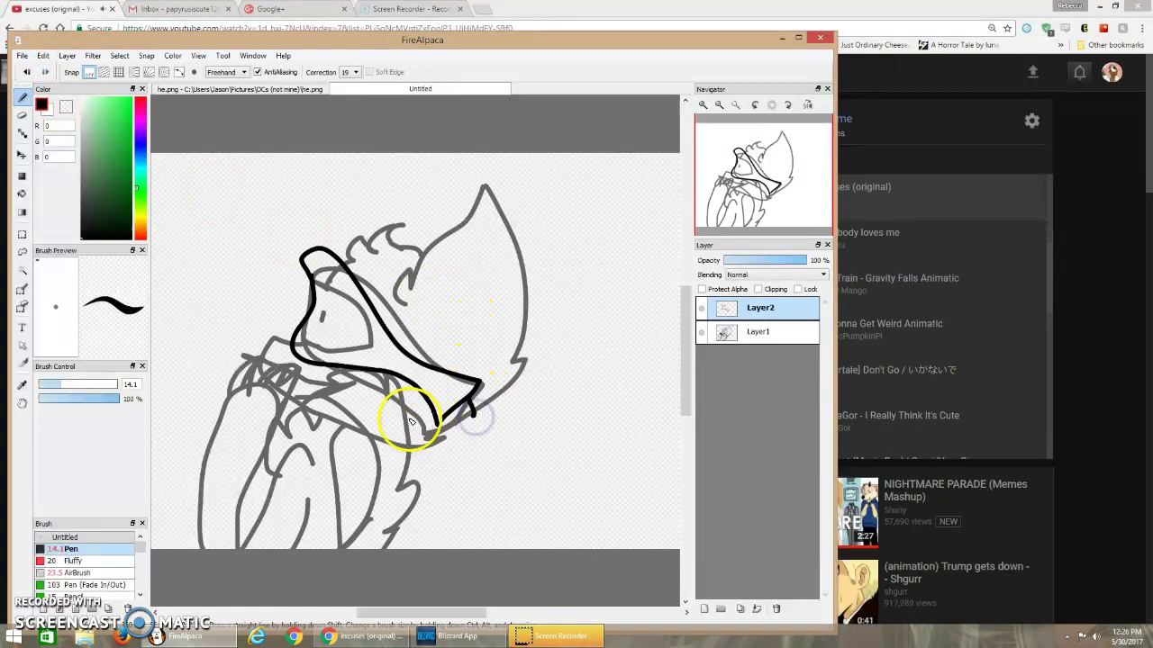
{"action": "mouse_move", "coordinate": [314, 283]}
{"action": "left_mouse_down"}
{"action": "mouse_move", "coordinate": [358, 354]}
{"action": "mouse_move", "coordinate": [299, 353]}
{"action": "left_mouse_up"}
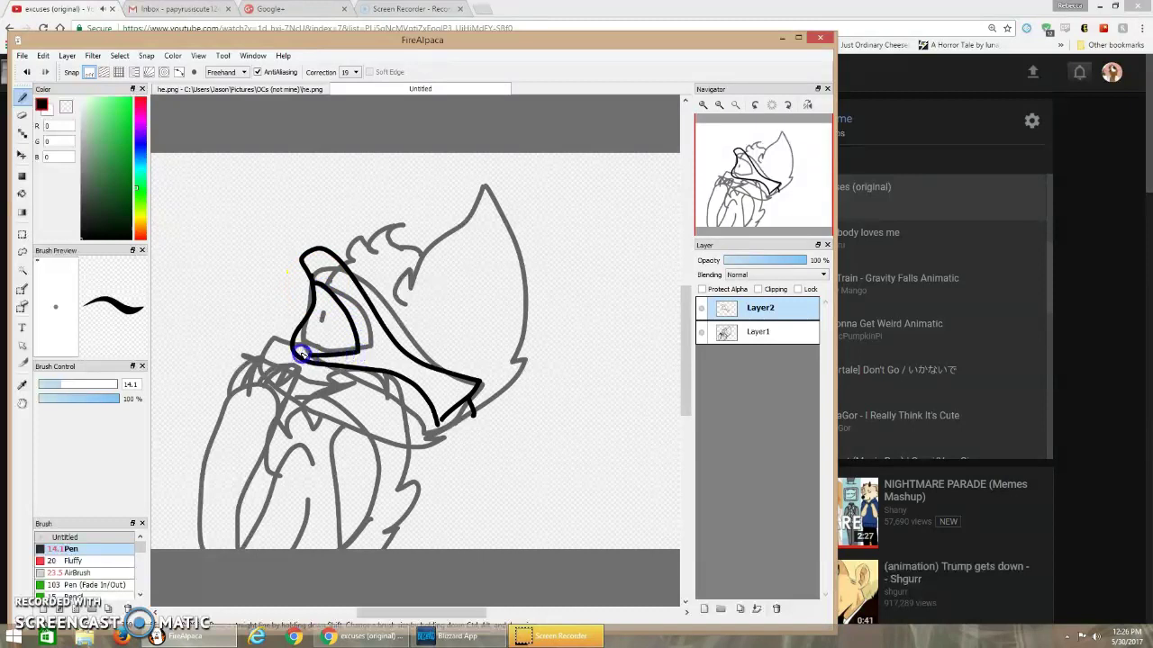
{"action": "left_click_drag", "start_coordinate": [323, 313], "coordinate": [316, 329]}
Step: Trace the mouth, snout and jaw, and outline the head with a hair tuft and a taller pointed tip
{"action": "left_click_drag", "start_coordinate": [297, 377], "coordinate": [315, 382]}
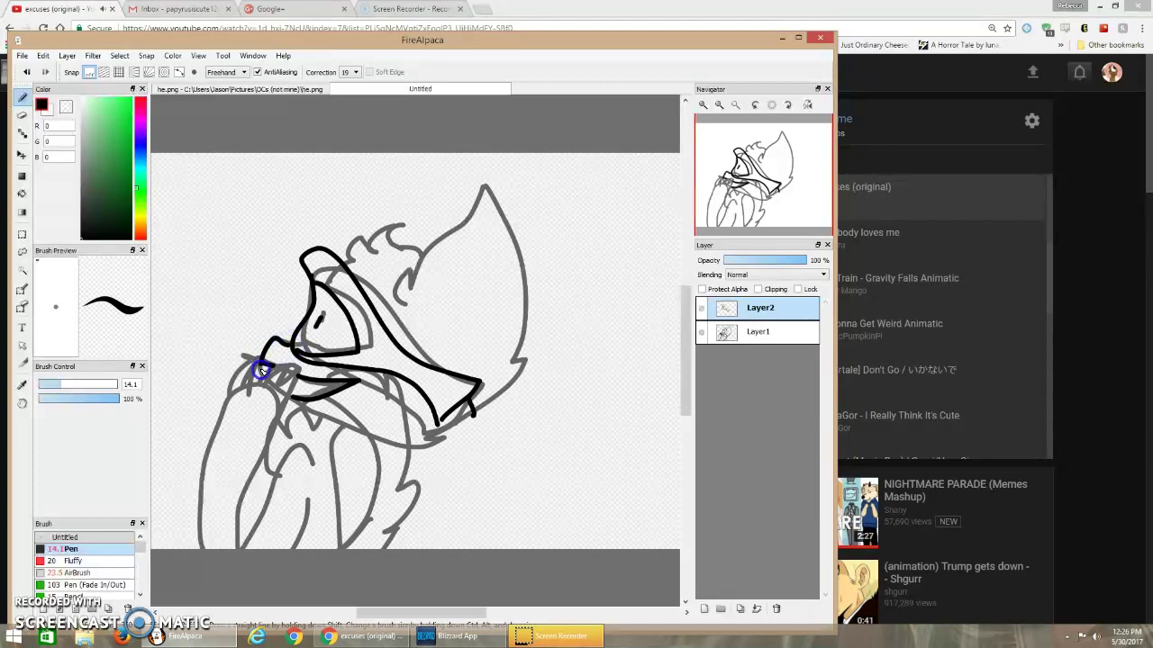
{"action": "mouse_move", "coordinate": [287, 393]}
{"action": "left_mouse_down"}
{"action": "mouse_move", "coordinate": [380, 435]}
{"action": "mouse_move", "coordinate": [447, 437]}
{"action": "mouse_move", "coordinate": [534, 359]}
{"action": "mouse_move", "coordinate": [512, 362]}
{"action": "mouse_move", "coordinate": [522, 295]}
{"action": "mouse_move", "coordinate": [453, 136]}
{"action": "mouse_move", "coordinate": [420, 231]}
{"action": "mouse_move", "coordinate": [428, 261]}
{"action": "mouse_move", "coordinate": [402, 248]}
{"action": "mouse_move", "coordinate": [394, 219]}
{"action": "left_mouse_up"}
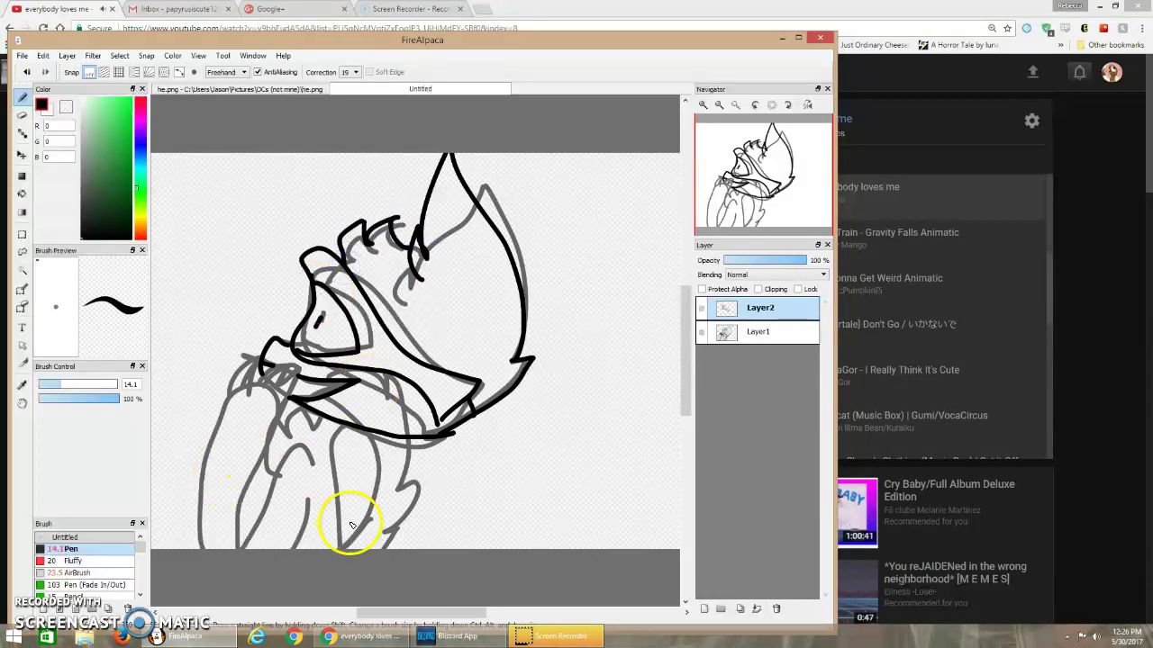
Step: Trace the chest fur below the jaw, try the raised arm's lines, and undo those arm strokes
{"action": "mouse_move", "coordinate": [321, 411]}
{"action": "left_mouse_down"}
{"action": "mouse_move", "coordinate": [314, 424]}
{"action": "mouse_move", "coordinate": [307, 408]}
{"action": "mouse_move", "coordinate": [283, 438]}
{"action": "left_mouse_up"}
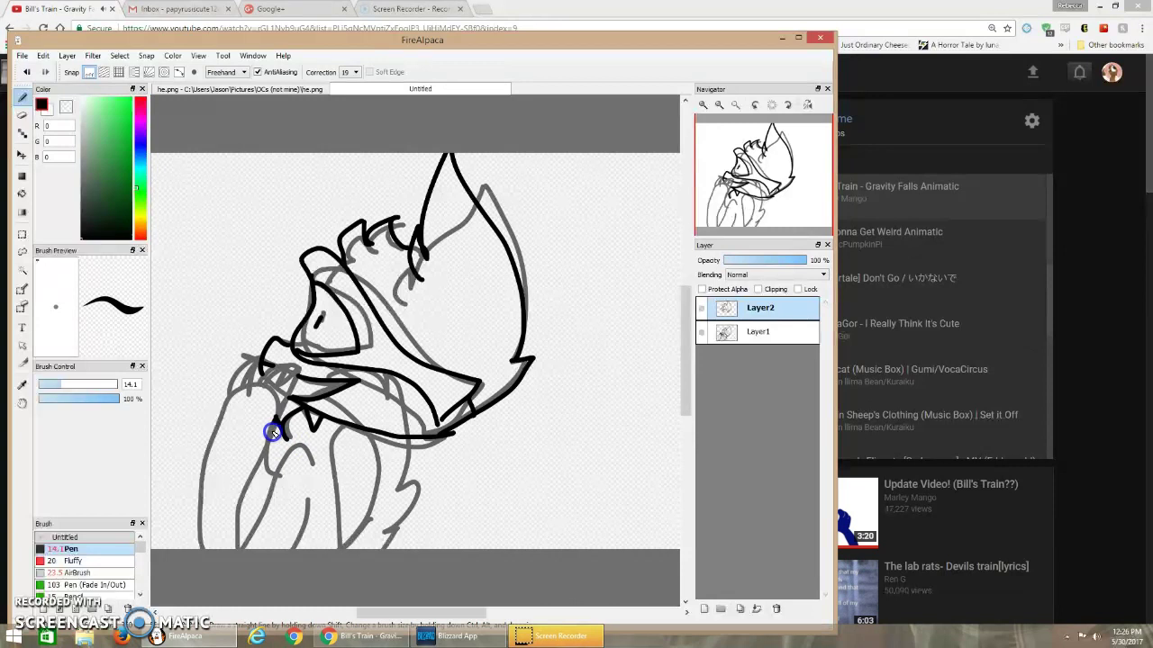
{"action": "left_click_drag", "start_coordinate": [288, 478], "coordinate": [314, 454]}
{"action": "left_click_drag", "start_coordinate": [272, 508], "coordinate": [236, 569]}
{"action": "left_click_drag", "start_coordinate": [239, 524], "coordinate": [255, 470]}
{"action": "left_click_drag", "start_coordinate": [276, 413], "coordinate": [219, 378]}
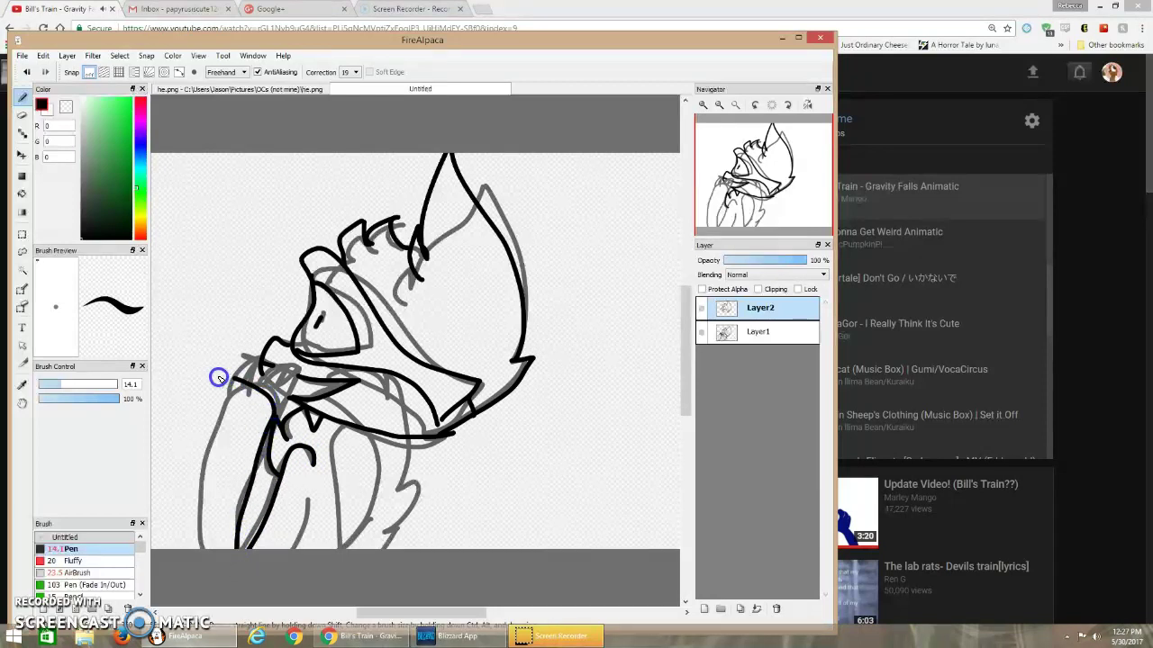
{"action": "left_click", "coordinate": [26, 71]}
{"action": "left_click", "coordinate": [26, 71]}
Step: Trace the raised arm with its underarm curve, the nearby body line, and the clawed hand at the snout
{"action": "mouse_move", "coordinate": [197, 530]}
{"action": "left_mouse_down"}
{"action": "mouse_move", "coordinate": [197, 567]}
{"action": "mouse_move", "coordinate": [214, 427]}
{"action": "mouse_move", "coordinate": [240, 484]}
{"action": "mouse_move", "coordinate": [236, 538]}
{"action": "mouse_move", "coordinate": [261, 506]}
{"action": "left_mouse_up"}
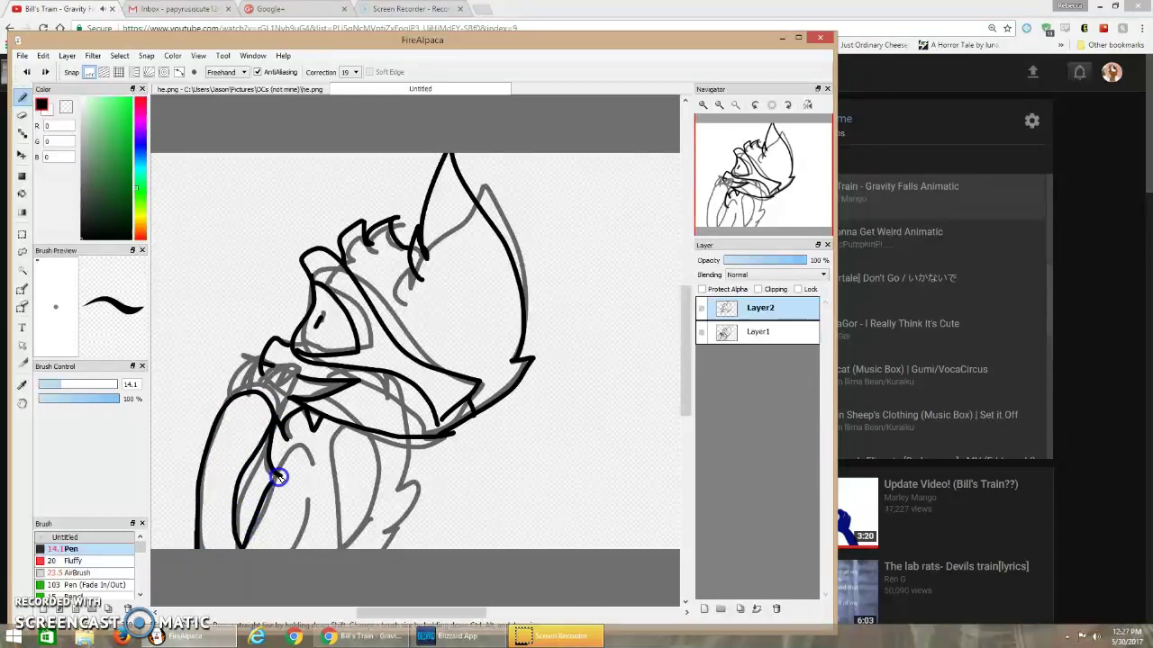
{"action": "left_click_drag", "start_coordinate": [307, 463], "coordinate": [308, 467]}
{"action": "left_click_drag", "start_coordinate": [307, 522], "coordinate": [279, 582]}
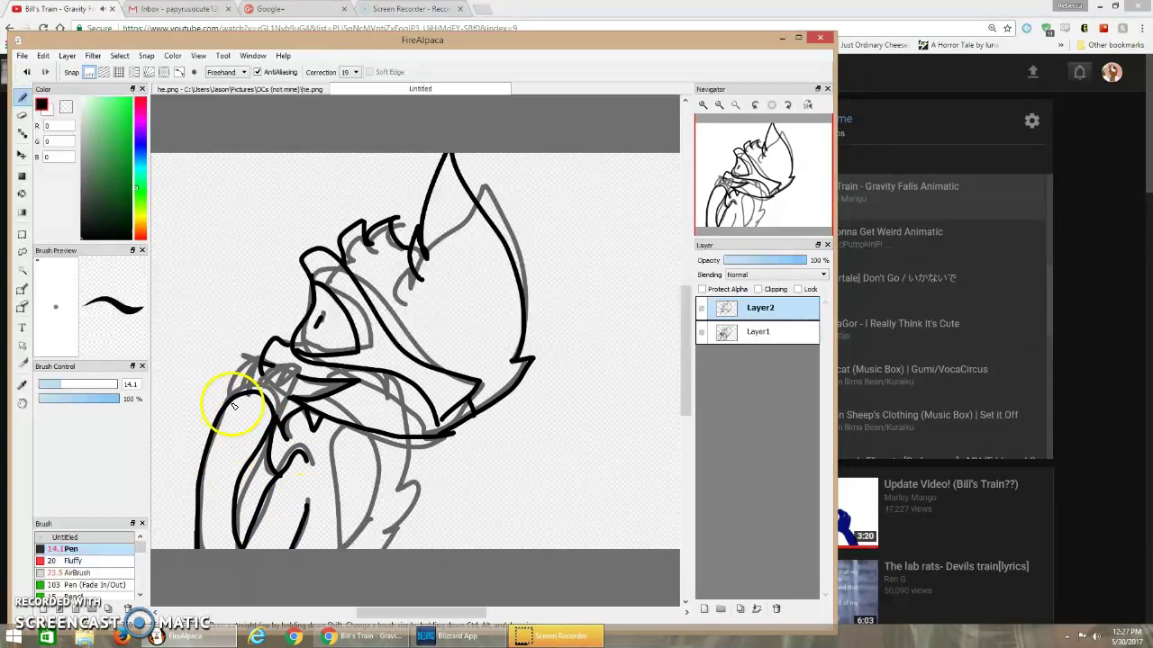
{"action": "left_click_drag", "start_coordinate": [231, 403], "coordinate": [229, 390]}
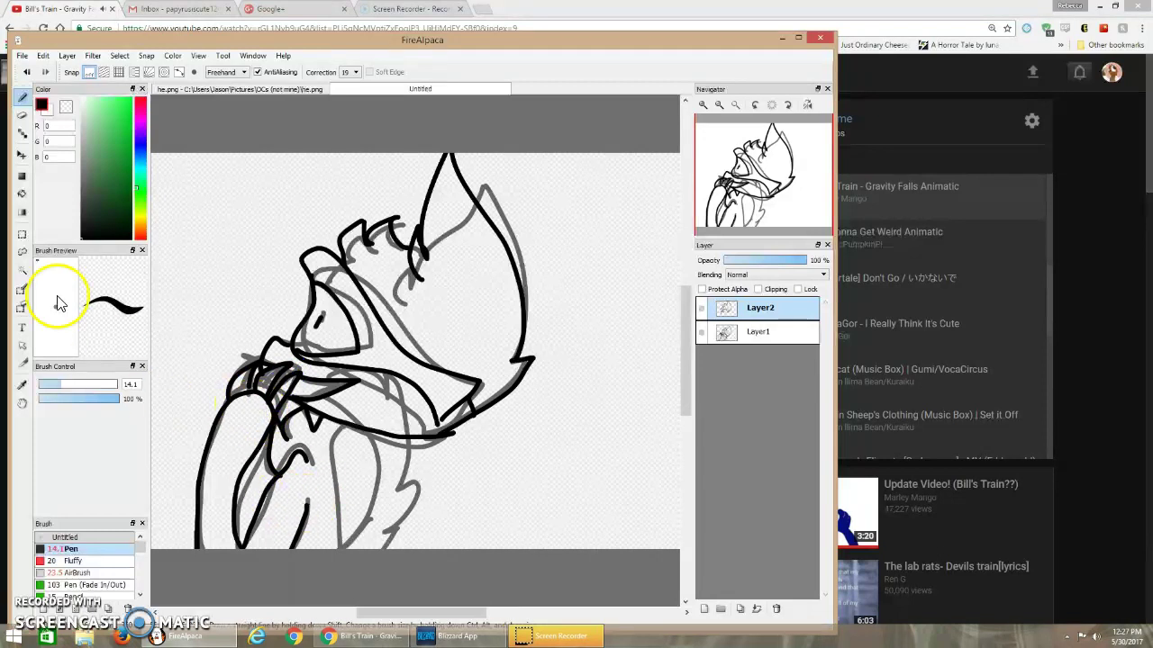
Step: Erase the underarm curve and the upper part of the inner arm line with the eraser at size 34
{"action": "left_click", "coordinate": [22, 115]}
{"action": "left_click", "coordinate": [85, 385]}
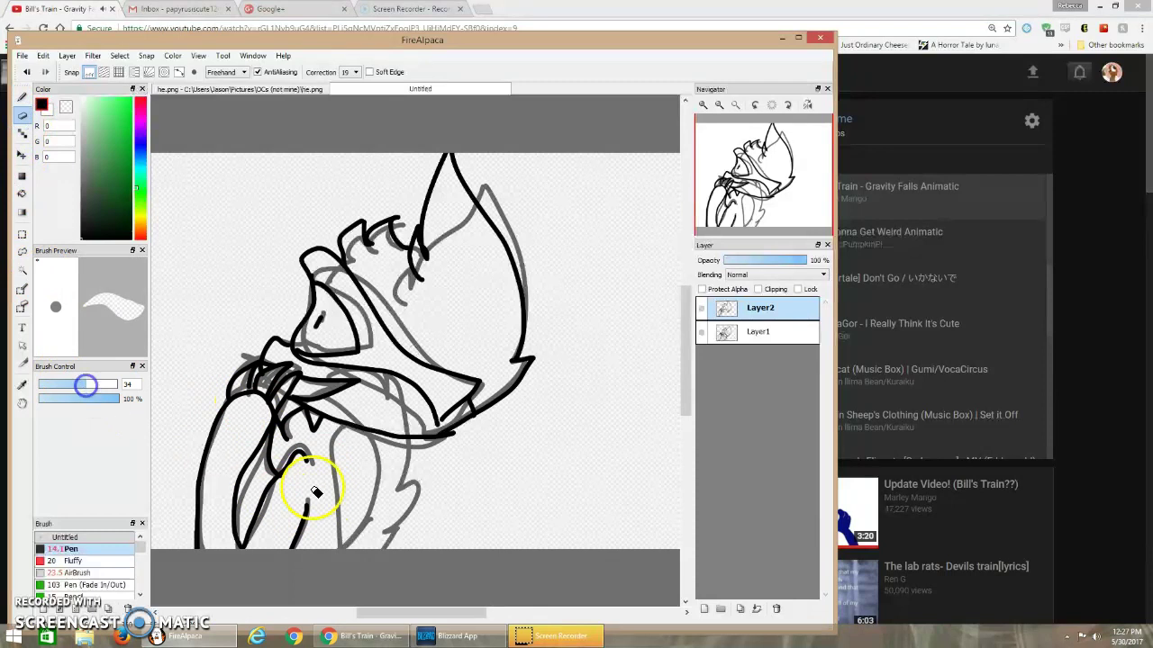
{"action": "left_click_drag", "start_coordinate": [298, 455], "coordinate": [287, 477]}
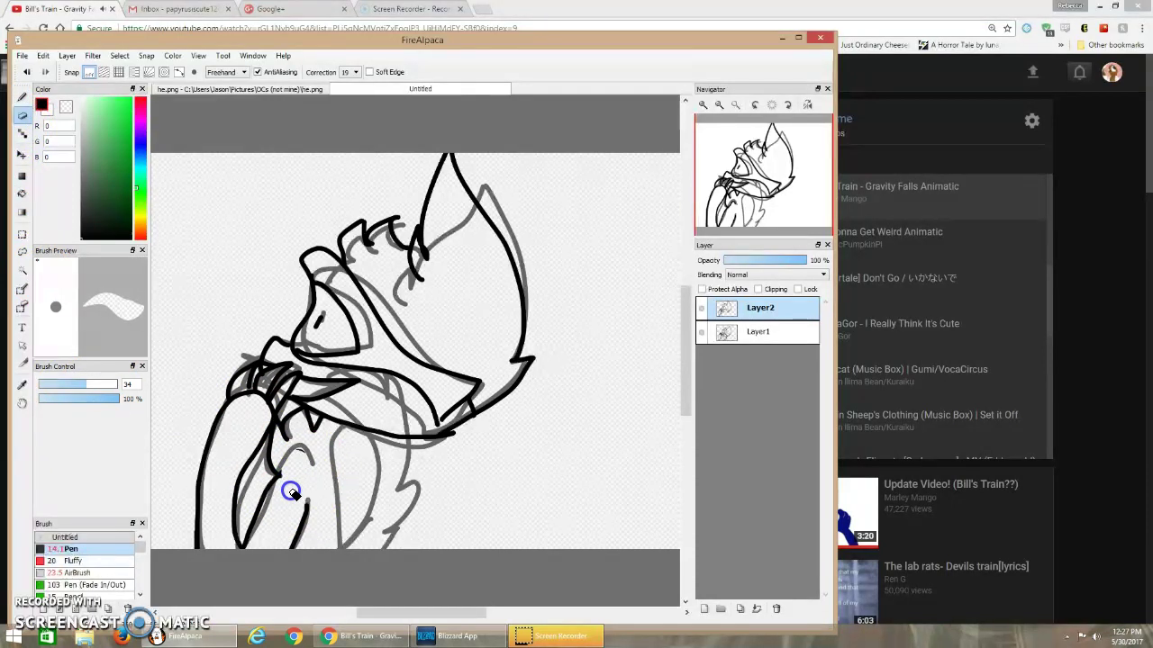
{"action": "left_click_drag", "start_coordinate": [267, 503], "coordinate": [288, 480]}
Step: Redraw the underarm curve with the pen and add a long line from the jaw to the canvas's lower edge
{"action": "key", "text": "b"}
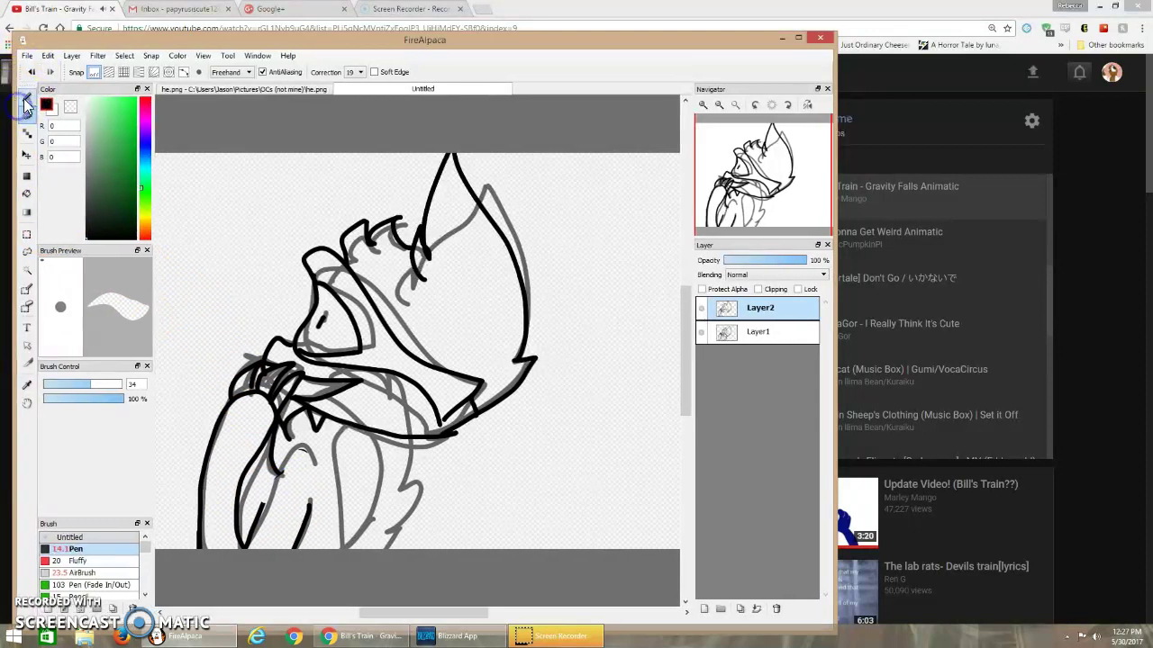
{"action": "left_click_drag", "start_coordinate": [263, 506], "coordinate": [263, 503]}
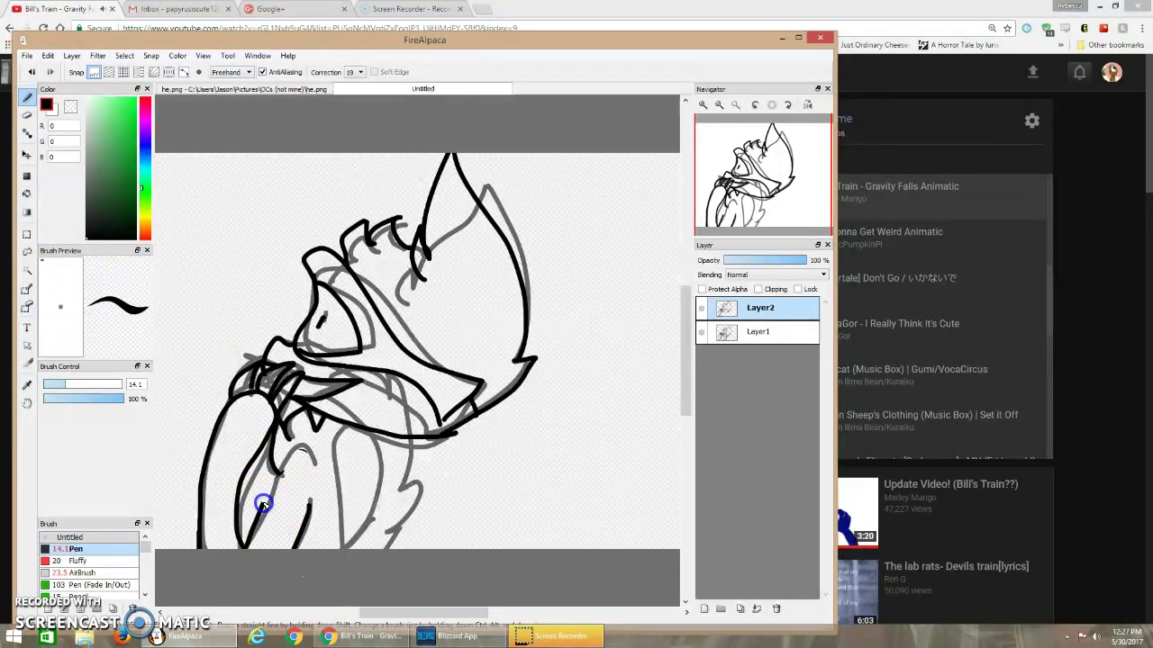
{"action": "left_click_drag", "start_coordinate": [289, 460], "coordinate": [305, 457]}
{"action": "key", "text": "ctrl+z"}
{"action": "mouse_move", "coordinate": [262, 509]}
{"action": "left_mouse_down"}
{"action": "mouse_move", "coordinate": [302, 455]}
{"action": "mouse_move", "coordinate": [315, 461]}
{"action": "mouse_move", "coordinate": [350, 429]}
{"action": "mouse_move", "coordinate": [344, 550]}
{"action": "left_mouse_up"}
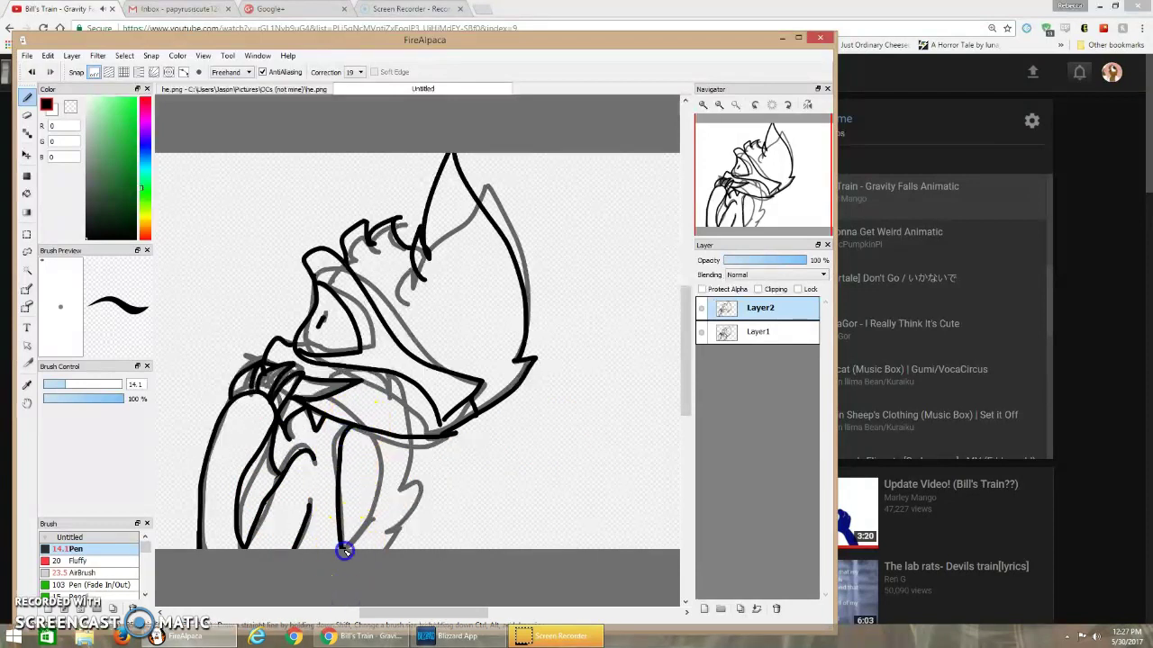
Step: Draw a large curved furry tail behind the head, redoing the lower part of its outer edge closer in
{"action": "mouse_move", "coordinate": [461, 552]}
{"action": "left_mouse_down"}
{"action": "mouse_move", "coordinate": [498, 535]}
{"action": "mouse_move", "coordinate": [558, 450]}
{"action": "mouse_move", "coordinate": [566, 373]}
{"action": "mouse_move", "coordinate": [555, 297]}
{"action": "mouse_move", "coordinate": [512, 230]}
{"action": "mouse_move", "coordinate": [547, 242]}
{"action": "mouse_move", "coordinate": [507, 185]}
{"action": "mouse_move", "coordinate": [567, 201]}
{"action": "mouse_move", "coordinate": [604, 258]}
{"action": "mouse_move", "coordinate": [614, 326]}
{"action": "mouse_move", "coordinate": [626, 288]}
{"action": "mouse_move", "coordinate": [640, 383]}
{"action": "mouse_move", "coordinate": [607, 550]}
{"action": "left_mouse_up"}
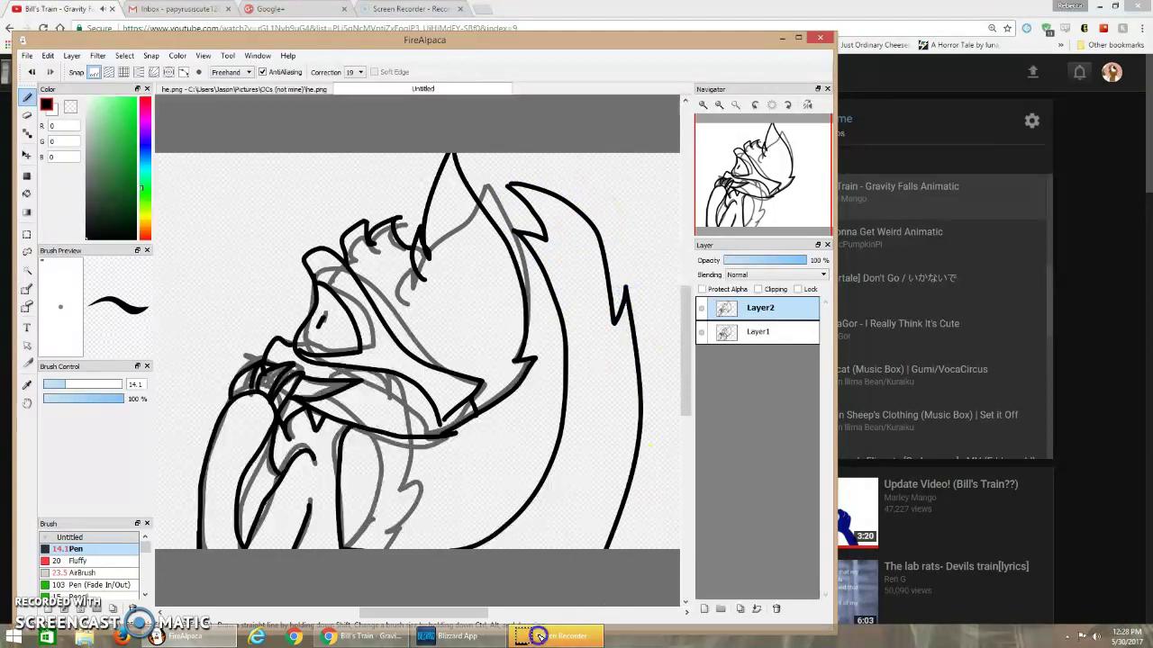
{"action": "left_click", "coordinate": [32, 71]}
{"action": "mouse_move", "coordinate": [627, 292]}
{"action": "left_mouse_down"}
{"action": "mouse_move", "coordinate": [636, 296]}
{"action": "mouse_move", "coordinate": [610, 430]}
{"action": "mouse_move", "coordinate": [510, 561]}
{"action": "mouse_move", "coordinate": [522, 565]}
{"action": "left_mouse_up"}
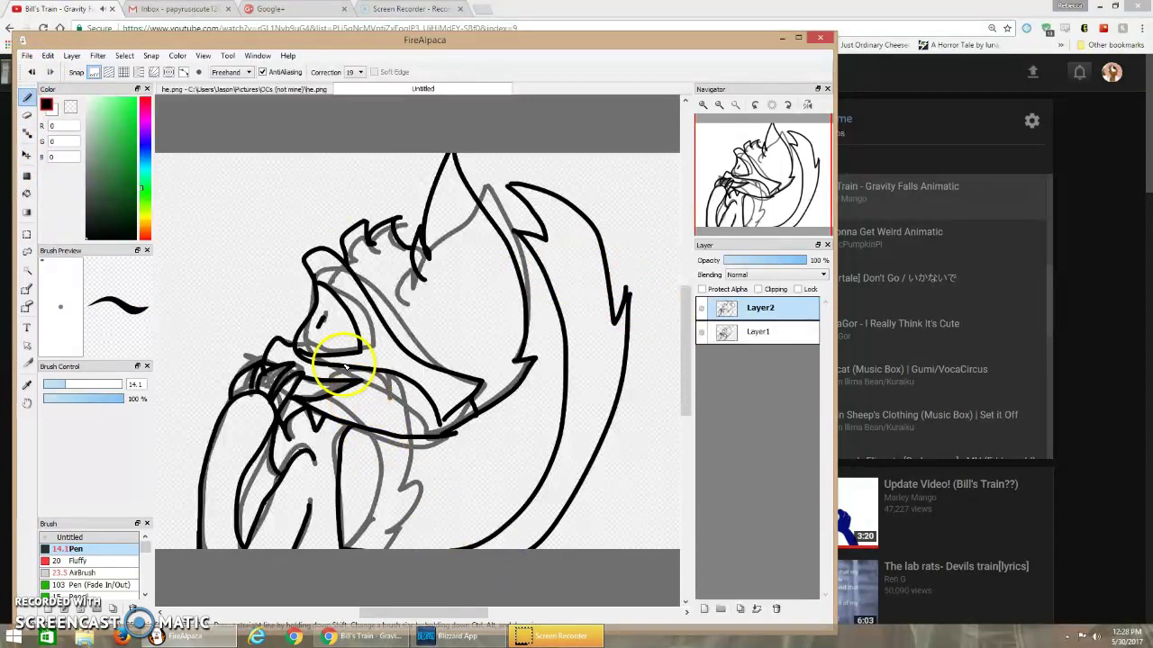
Step: Retouch the mask's lower corner and toggle Layer1 off and on to check the line art
{"action": "left_click_drag", "start_coordinate": [442, 423], "coordinate": [443, 421]}
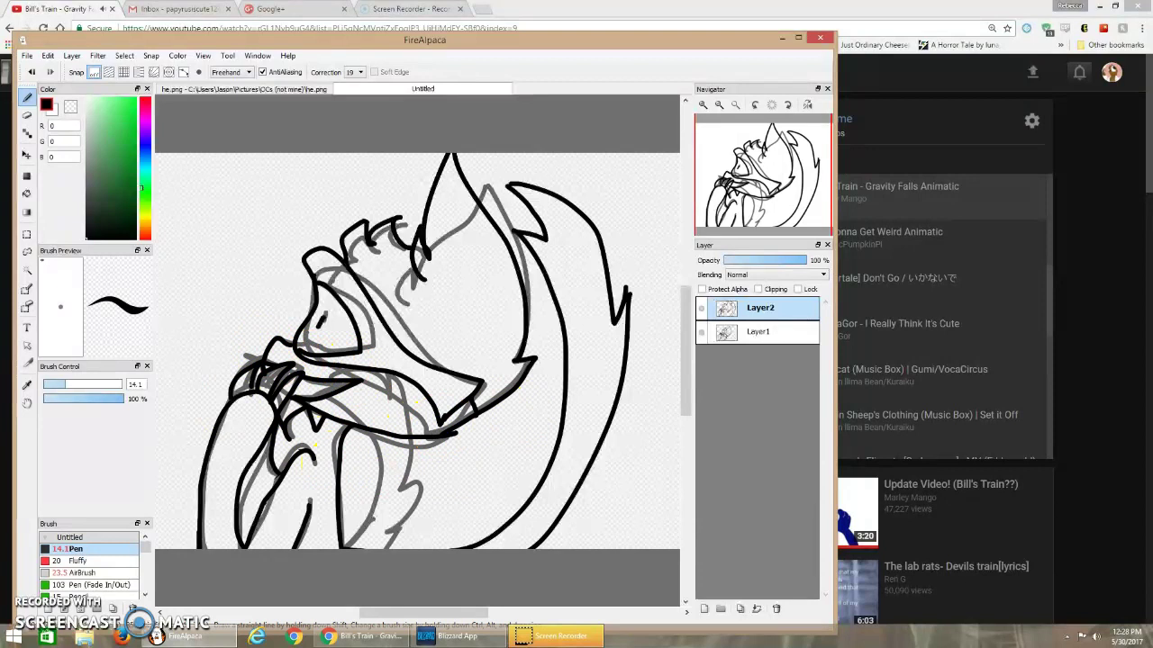
{"action": "left_click", "coordinate": [702, 330]}
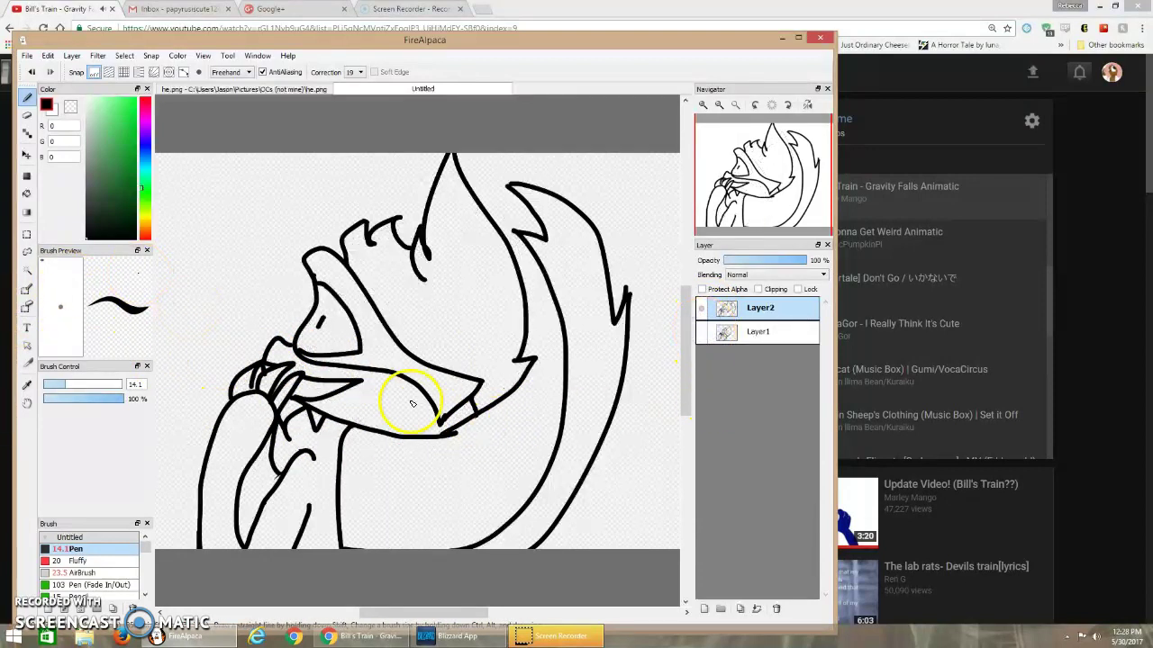
{"action": "left_click", "coordinate": [702, 332]}
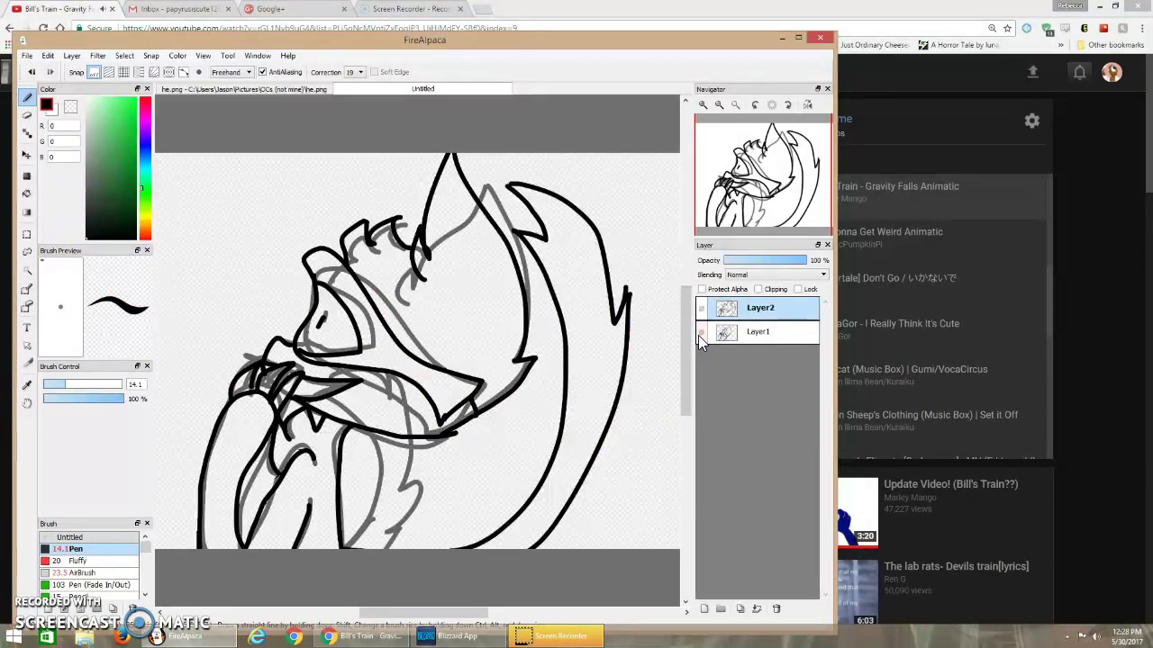
Step: Erase the traced mask outline on Layer2, keeping the eye opening and the jaw
{"action": "left_click", "coordinate": [26, 115]}
{"action": "mouse_move", "coordinate": [317, 279]}
{"action": "left_mouse_down"}
{"action": "mouse_move", "coordinate": [325, 250]}
{"action": "mouse_move", "coordinate": [351, 271]}
{"action": "mouse_move", "coordinate": [394, 336]}
{"action": "mouse_move", "coordinate": [455, 380]}
{"action": "mouse_move", "coordinate": [403, 353]}
{"action": "left_mouse_up"}
{"action": "mouse_move", "coordinate": [438, 376]}
{"action": "left_mouse_down"}
{"action": "mouse_move", "coordinate": [482, 384]}
{"action": "mouse_move", "coordinate": [438, 430]}
{"action": "mouse_move", "coordinate": [445, 420]}
{"action": "mouse_move", "coordinate": [422, 393]}
{"action": "mouse_move", "coordinate": [355, 366]}
{"action": "mouse_move", "coordinate": [458, 406]}
{"action": "left_mouse_up"}
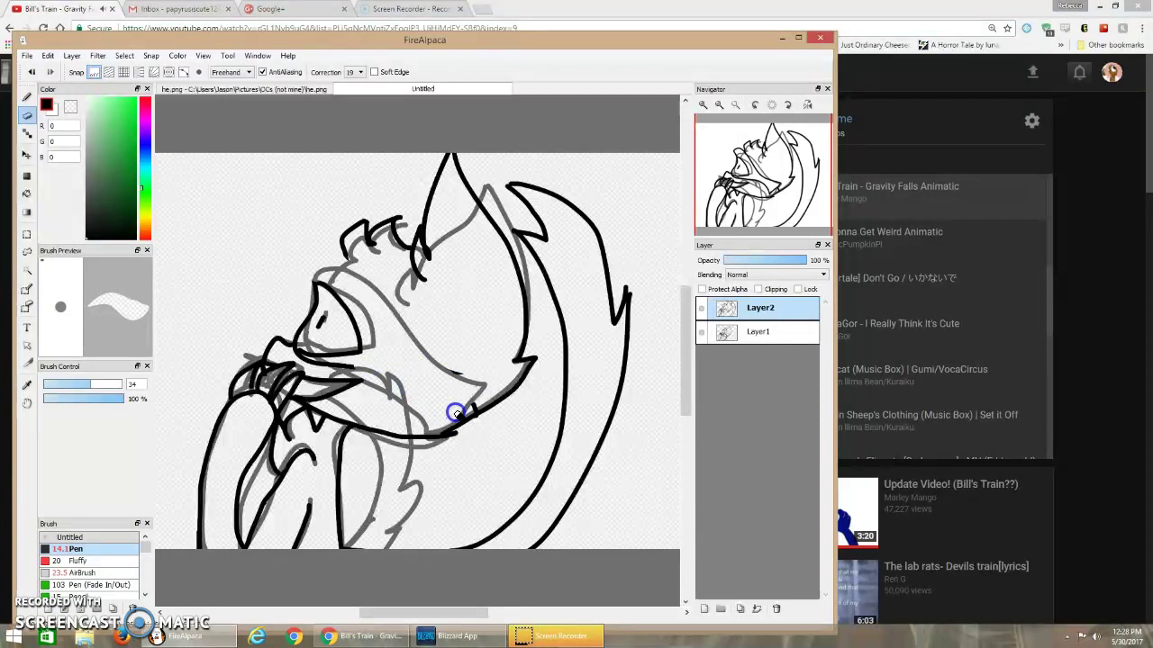
Step: Redraw the mask from the brow to a squared rear edge at the cheek, and back along its underside
{"action": "left_click", "coordinate": [28, 95]}
{"action": "mouse_move", "coordinate": [310, 282]}
{"action": "left_mouse_down"}
{"action": "mouse_move", "coordinate": [337, 273]}
{"action": "mouse_move", "coordinate": [478, 355]}
{"action": "mouse_move", "coordinate": [475, 396]}
{"action": "mouse_move", "coordinate": [457, 422]}
{"action": "mouse_move", "coordinate": [351, 371]}
{"action": "left_mouse_up"}
{"action": "left_click_drag", "start_coordinate": [518, 386], "coordinate": [467, 423]}
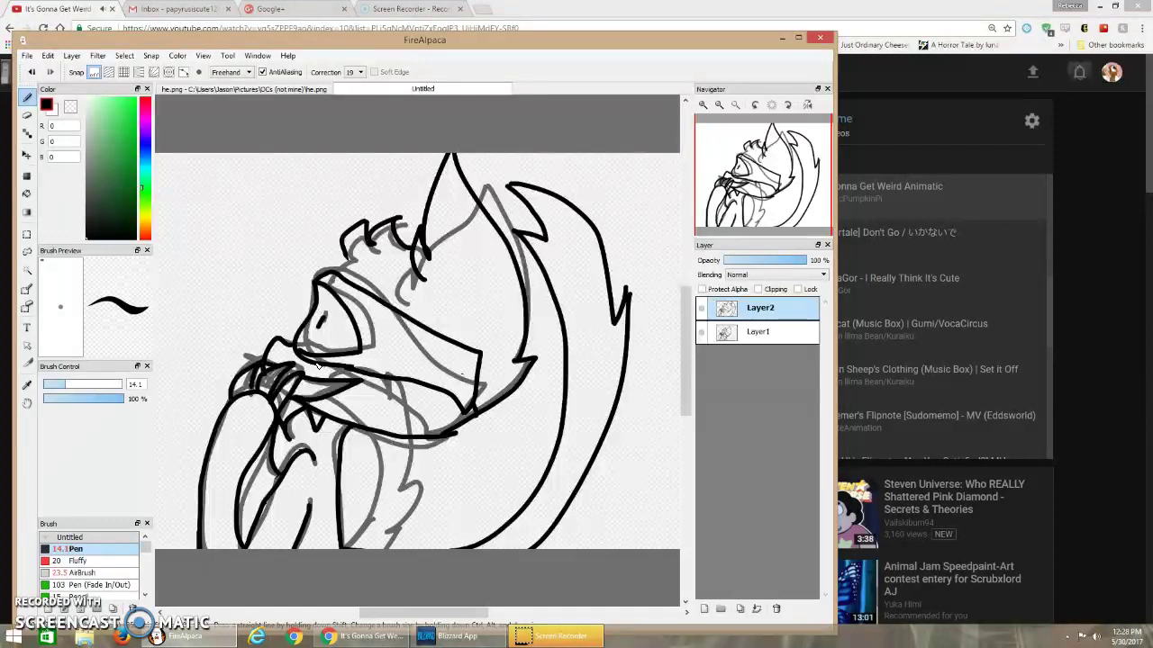
Step: Hide Layer1, connect the hair tuft to the brow, and draw a line from the mask's underside to the jaw
{"action": "left_click", "coordinate": [706, 333]}
{"action": "left_click_drag", "start_coordinate": [346, 255], "coordinate": [332, 276]}
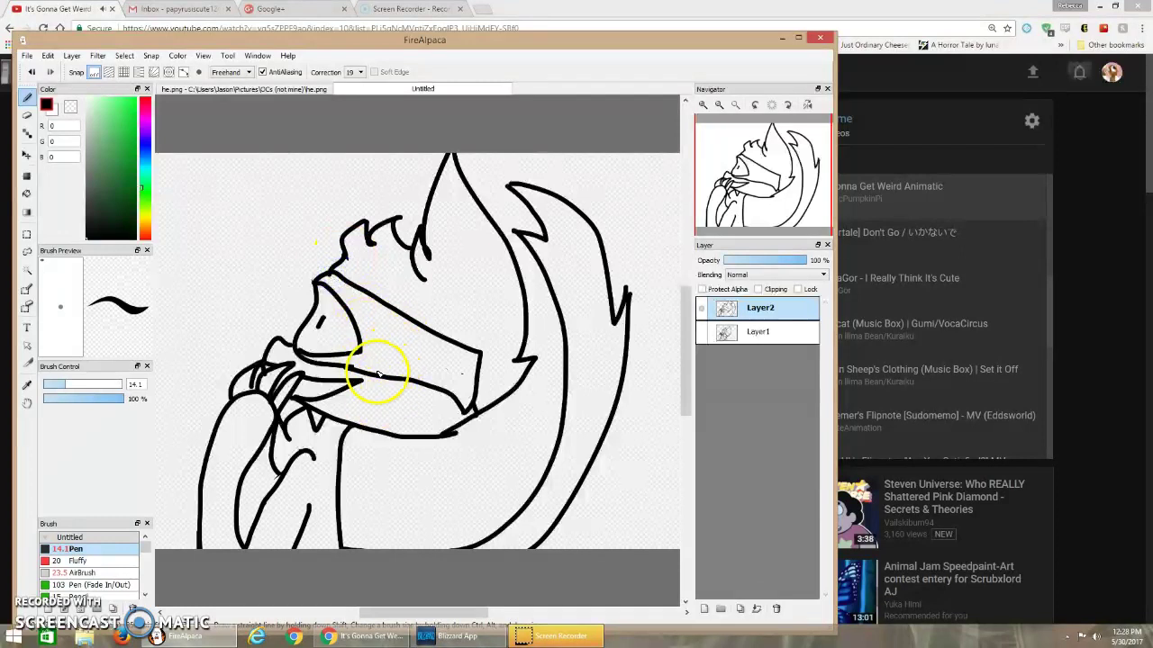
{"action": "left_click_drag", "start_coordinate": [371, 377], "coordinate": [361, 422]}
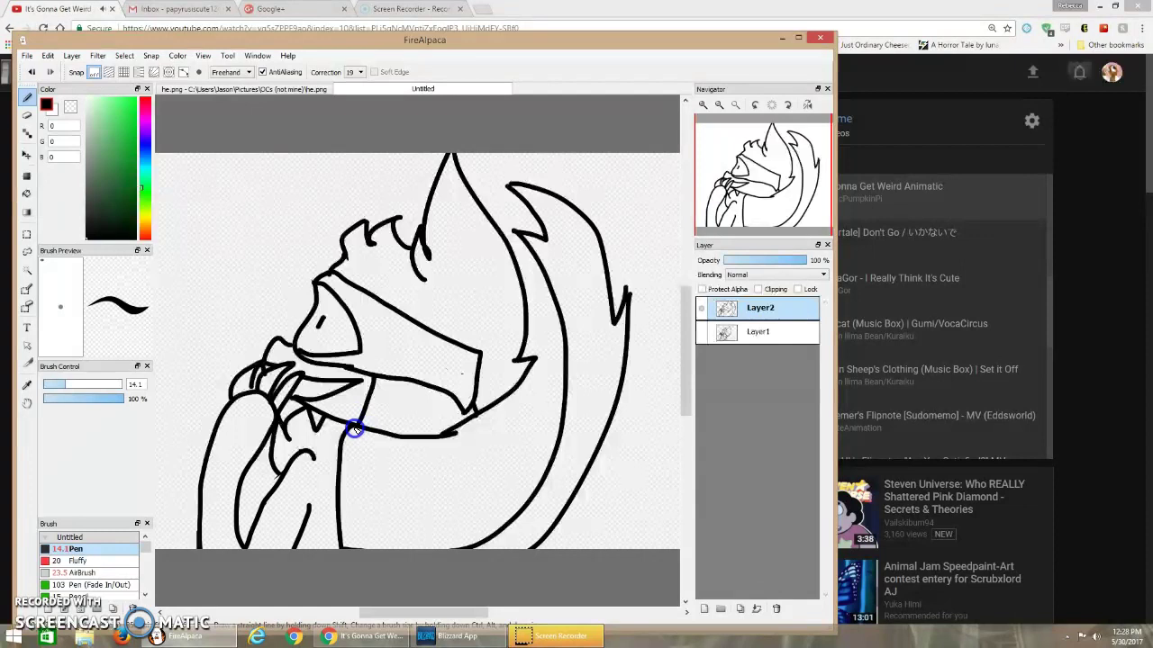
Step: Draw thick black curved stripes across the cheek between the mask and the jaw, with small dots beneath the jaw
{"action": "left_click_drag", "start_coordinate": [386, 379], "coordinate": [377, 421]}
{"action": "left_click_drag", "start_coordinate": [386, 425], "coordinate": [405, 398]}
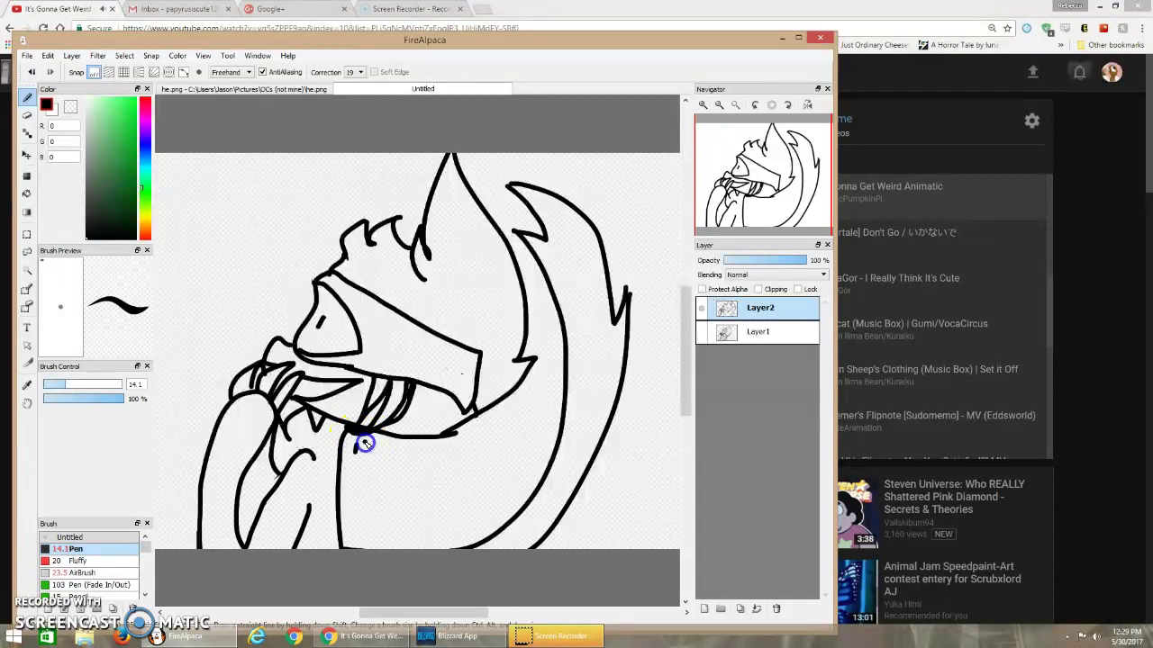
{"action": "left_click", "coordinate": [365, 444]}
{"action": "mouse_move", "coordinate": [340, 457]}
{"action": "left_mouse_down"}
{"action": "mouse_move", "coordinate": [374, 415]}
{"action": "mouse_move", "coordinate": [410, 401]}
{"action": "left_mouse_up"}
{"action": "left_click_drag", "start_coordinate": [410, 386], "coordinate": [412, 382]}
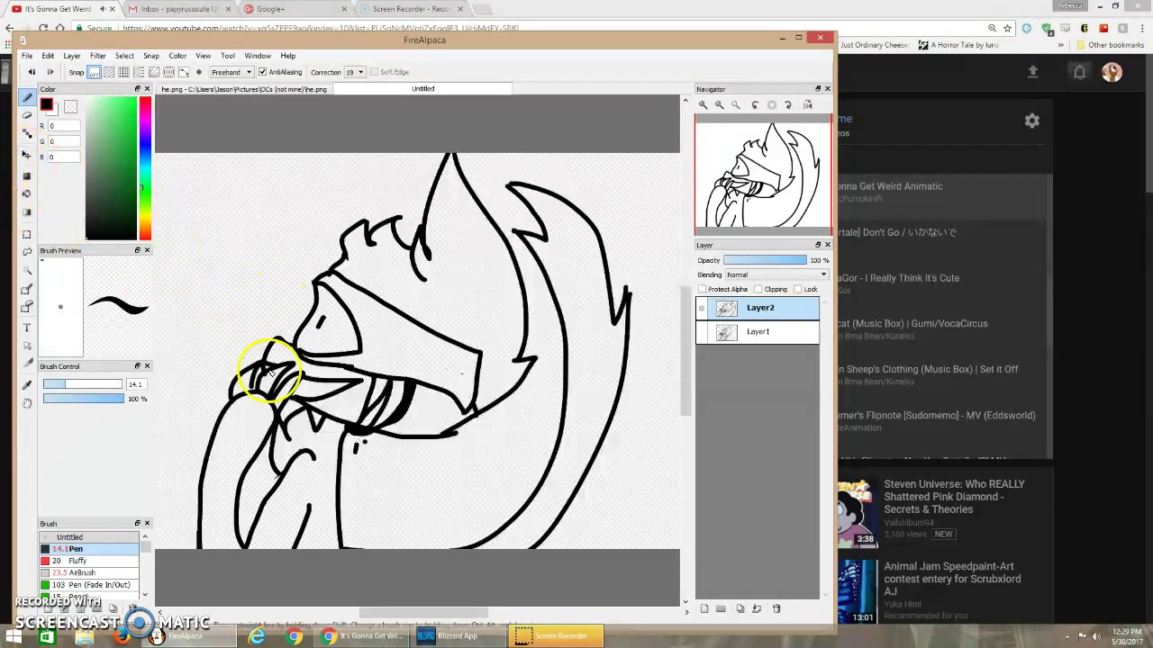
Step: Bucket-fill the head, cheek, jaw and muzzle on Layer2 with pale yellow (248, 249, 179)
{"action": "left_click", "coordinate": [28, 196]}
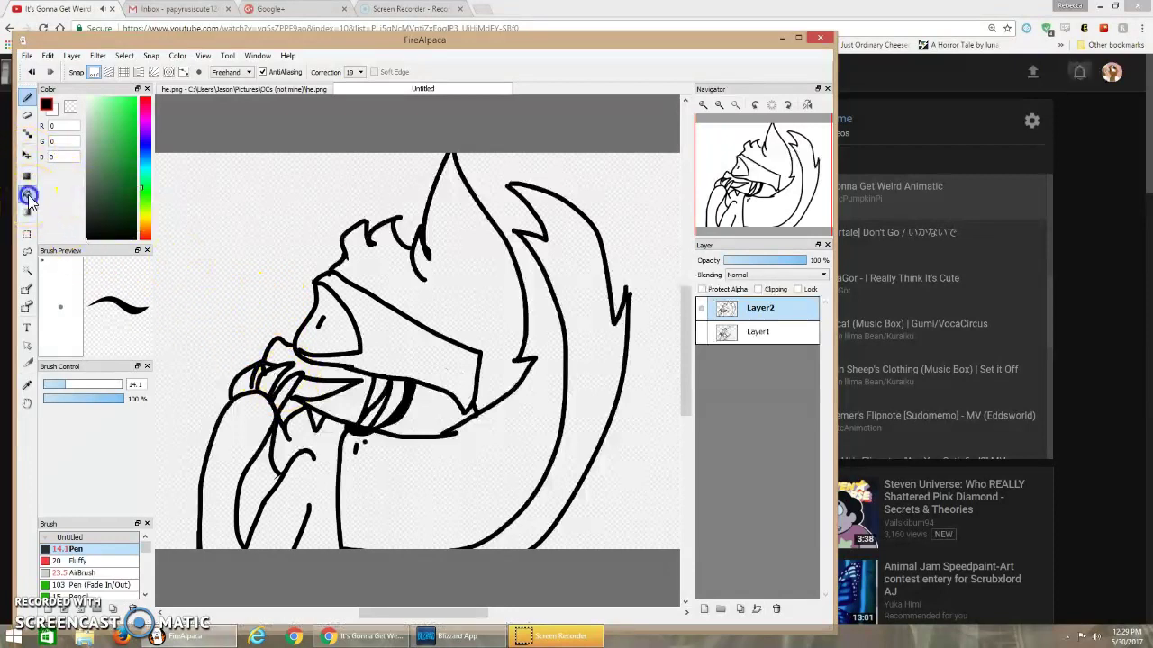
{"action": "left_click", "coordinate": [142, 217]}
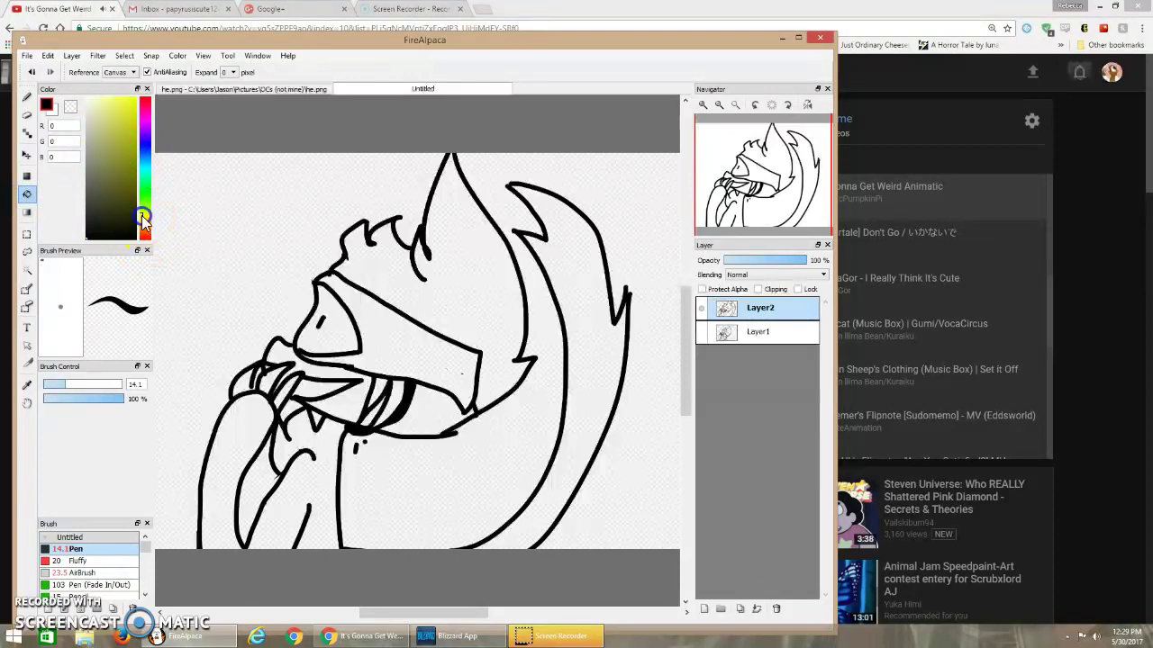
{"action": "left_click", "coordinate": [101, 101]}
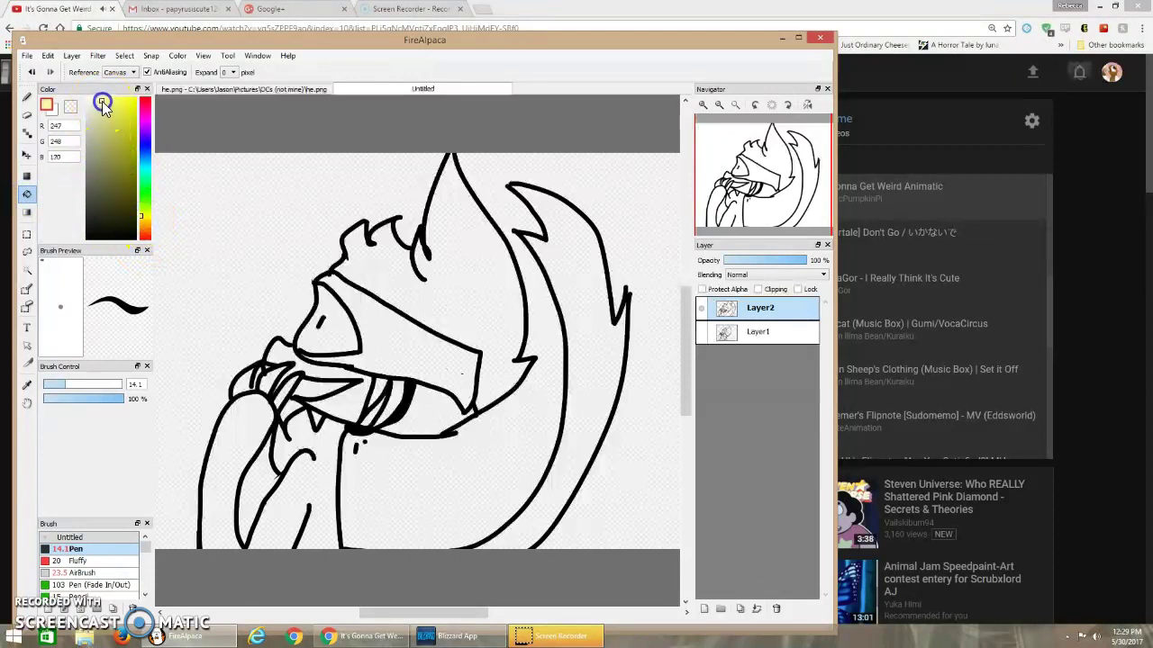
{"action": "left_click", "coordinate": [475, 266]}
{"action": "left_click", "coordinate": [434, 418]}
{"action": "left_click", "coordinate": [399, 394]}
{"action": "left_click", "coordinate": [370, 416]}
{"action": "left_click", "coordinate": [379, 391]}
{"action": "left_click", "coordinate": [337, 397]}
{"action": "left_click", "coordinate": [336, 408]}
{"action": "left_click", "coordinate": [257, 367]}
{"action": "left_click", "coordinate": [301, 385]}
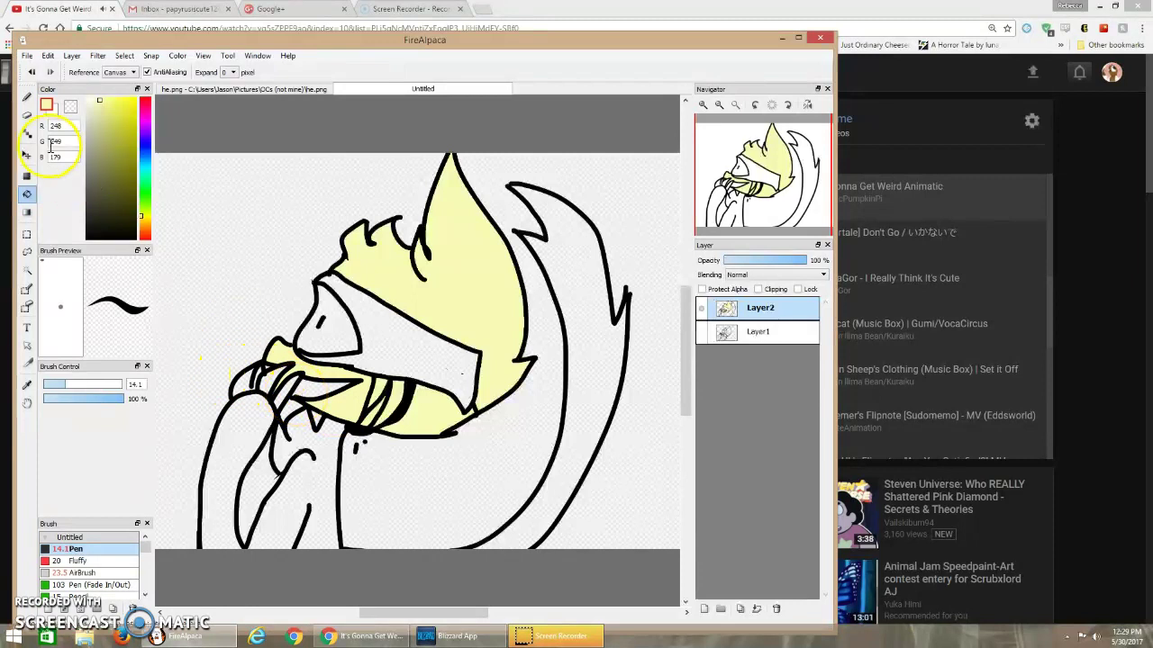
Step: Fill the raised arm, torso and tail with the same pale yellow
{"action": "left_click", "coordinate": [246, 447]}
{"action": "left_click", "coordinate": [287, 513]}
{"action": "left_click", "coordinate": [544, 499]}
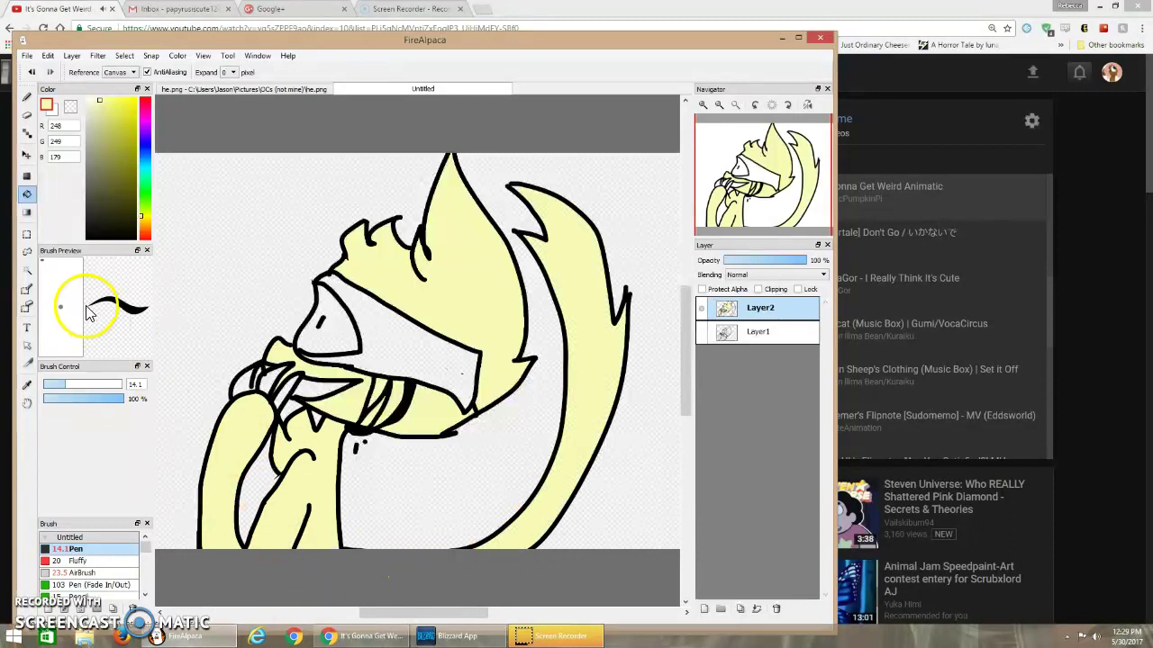
Step: Fill the open mouth with black and touch up its front gaps with the Pen
{"action": "left_click", "coordinate": [103, 214]}
{"action": "left_click_drag", "start_coordinate": [310, 388], "coordinate": [307, 387]}
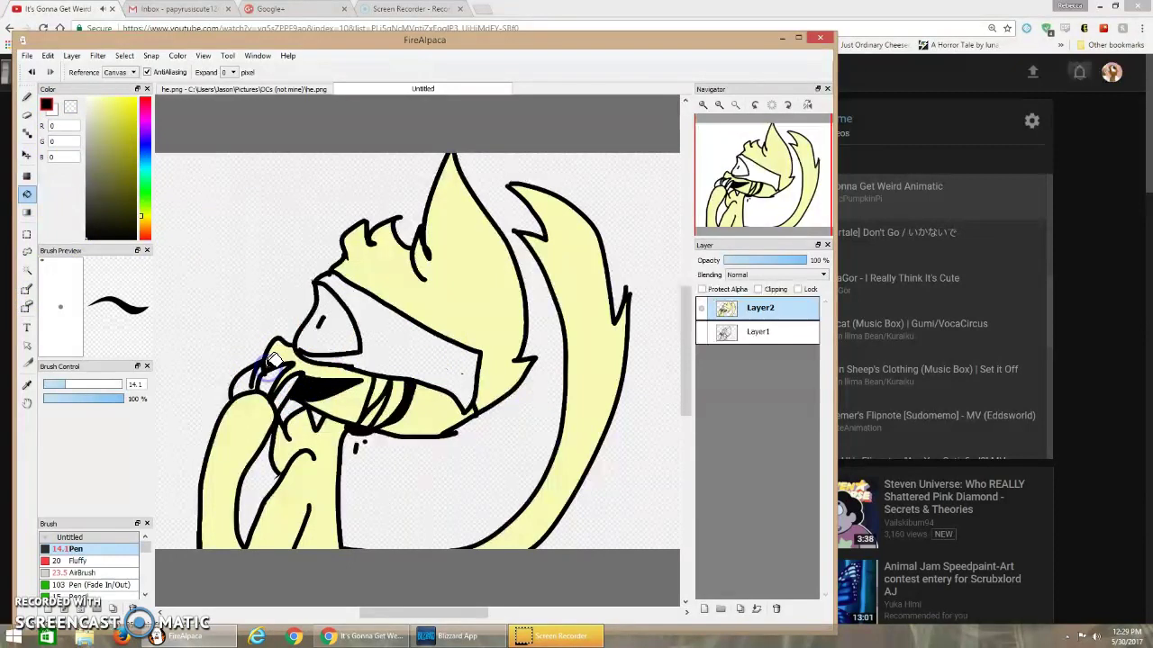
{"action": "left_click", "coordinate": [26, 97]}
{"action": "left_click", "coordinate": [297, 382]}
{"action": "left_click_drag", "start_coordinate": [291, 379], "coordinate": [287, 375]}
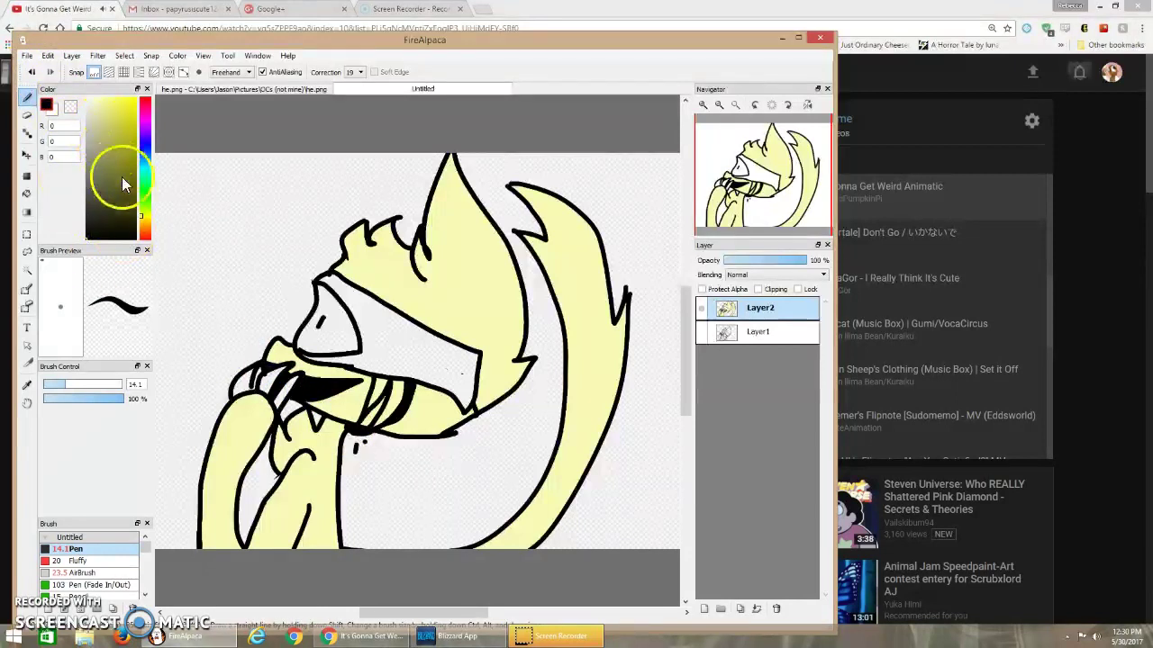
Step: Draw muted red (207, 108, 115) zigzag strokes with the Pen over the fingertips and the front of the mouth
{"action": "left_click", "coordinate": [146, 98]}
{"action": "left_click", "coordinate": [111, 103]}
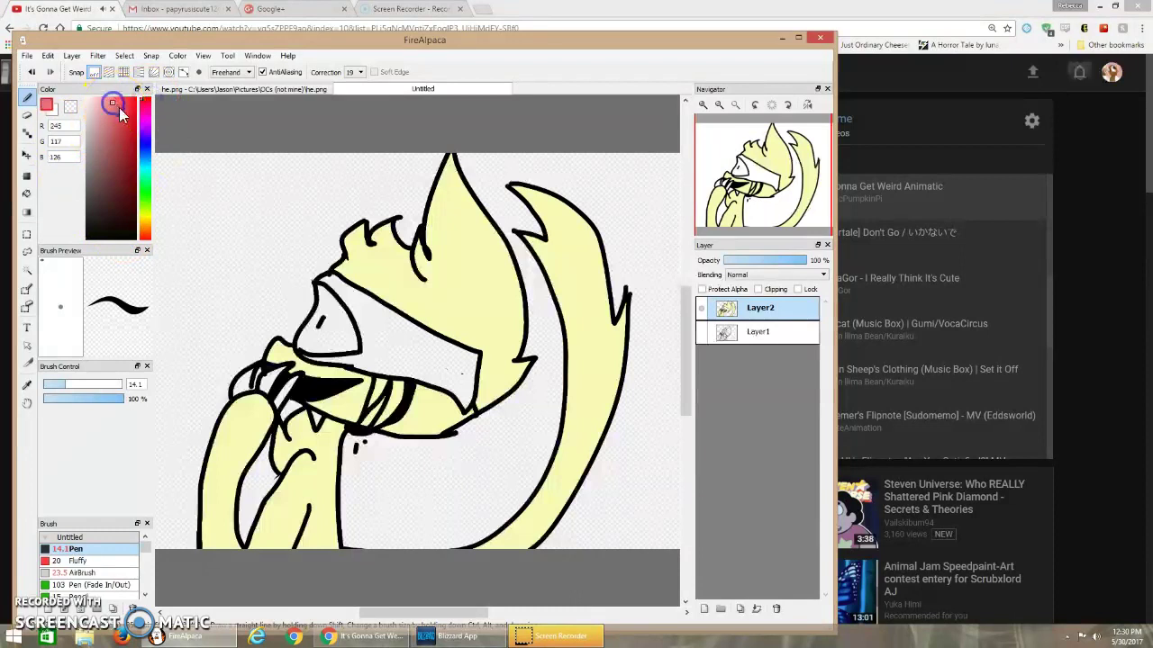
{"action": "left_click", "coordinate": [109, 123]}
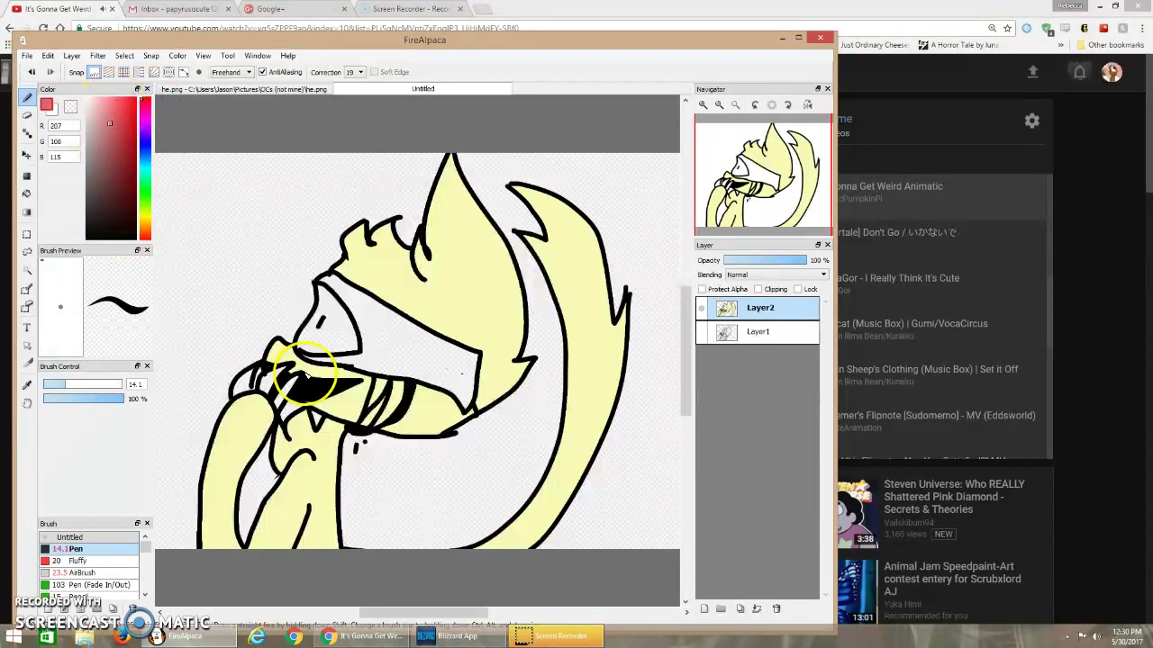
{"action": "left_click_drag", "start_coordinate": [307, 374], "coordinate": [302, 377]}
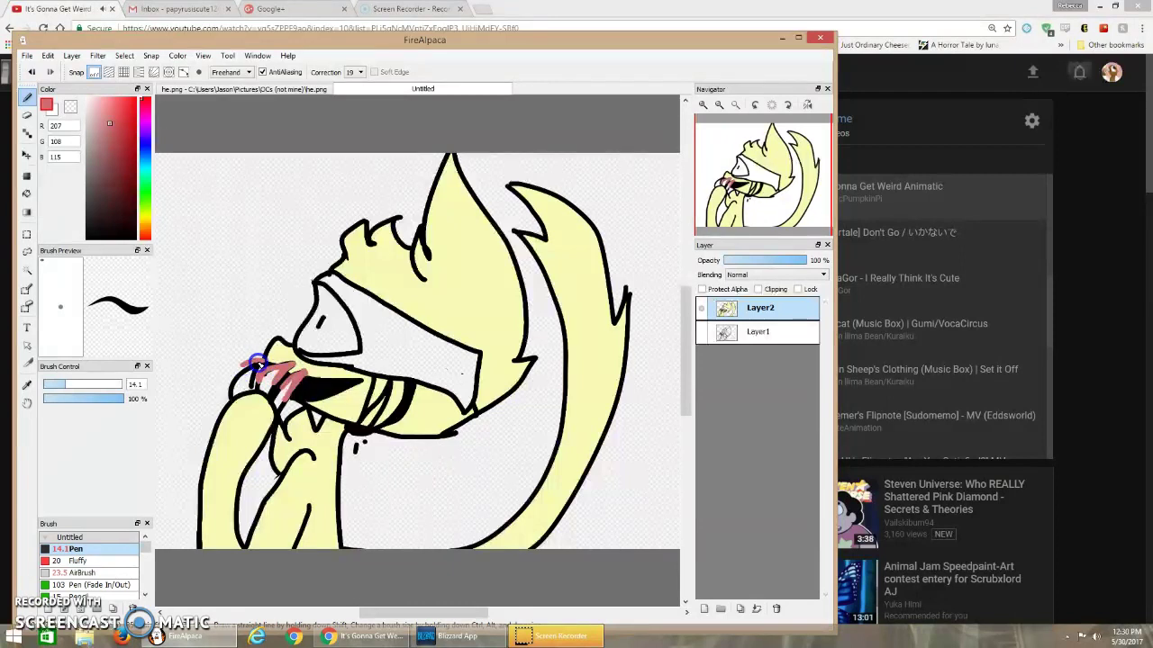
{"action": "left_click_drag", "start_coordinate": [246, 376], "coordinate": [242, 381]}
{"action": "left_click", "coordinate": [310, 380]}
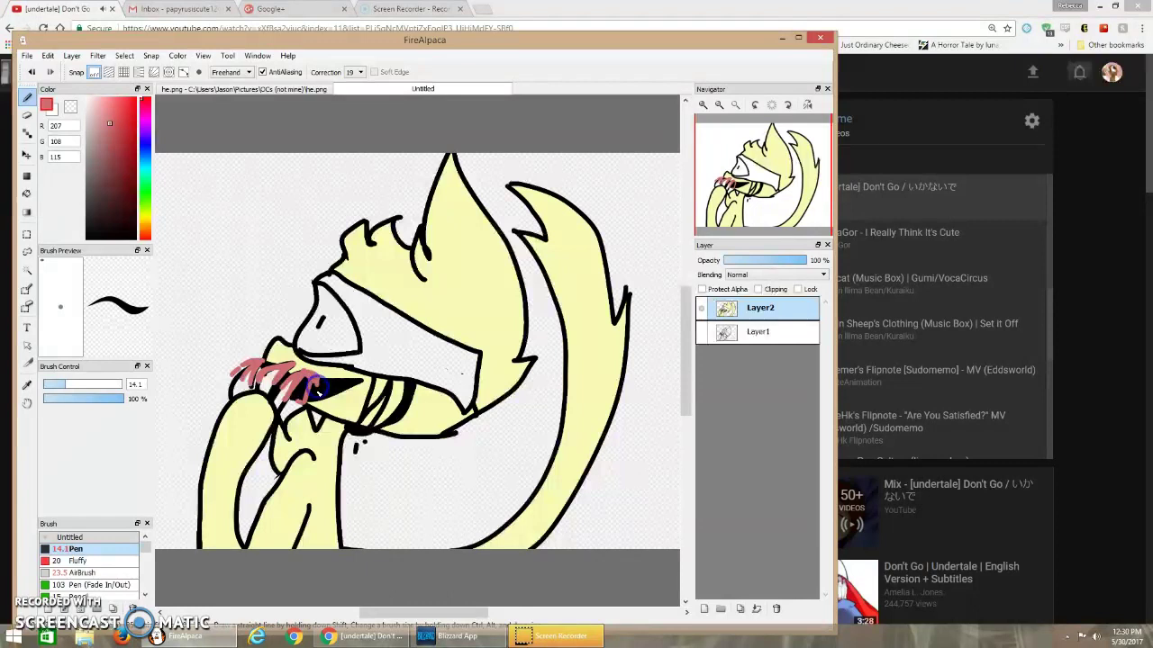
{"action": "mouse_move", "coordinate": [315, 396]}
{"action": "left_mouse_down"}
{"action": "mouse_move", "coordinate": [345, 430]}
{"action": "mouse_move", "coordinate": [389, 428]}
{"action": "mouse_move", "coordinate": [312, 415]}
{"action": "mouse_move", "coordinate": [349, 423]}
{"action": "left_mouse_up"}
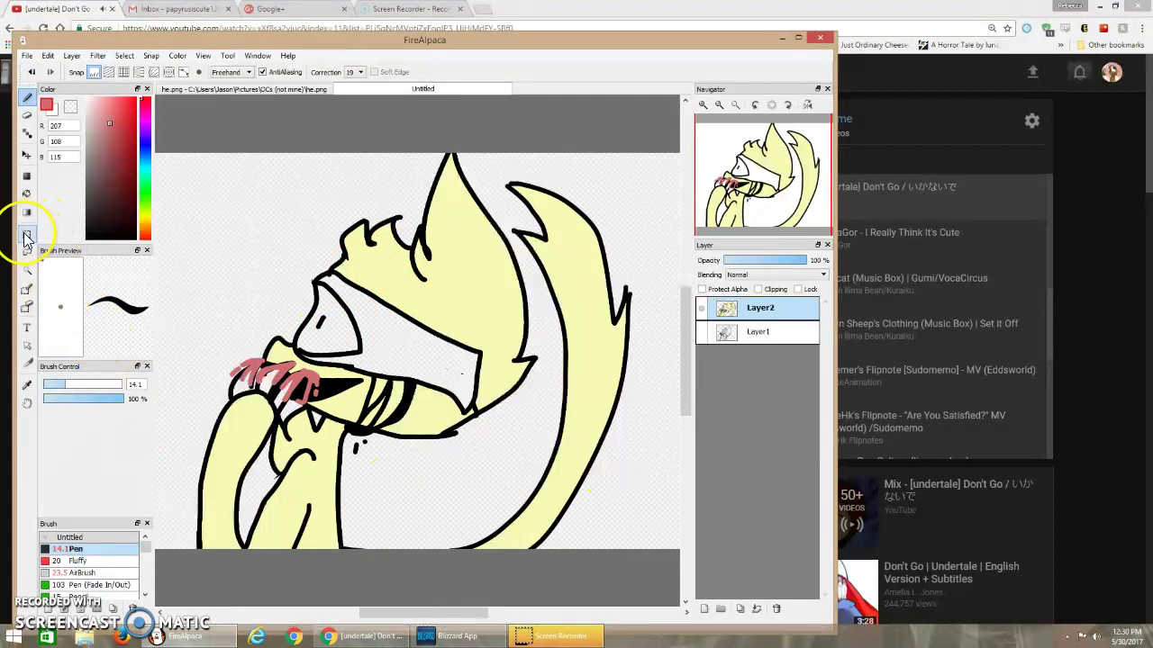
Step: Bucket-fill the pupil slit in the eye with light pink (249, 167, 240)
{"action": "left_click", "coordinate": [26, 194]}
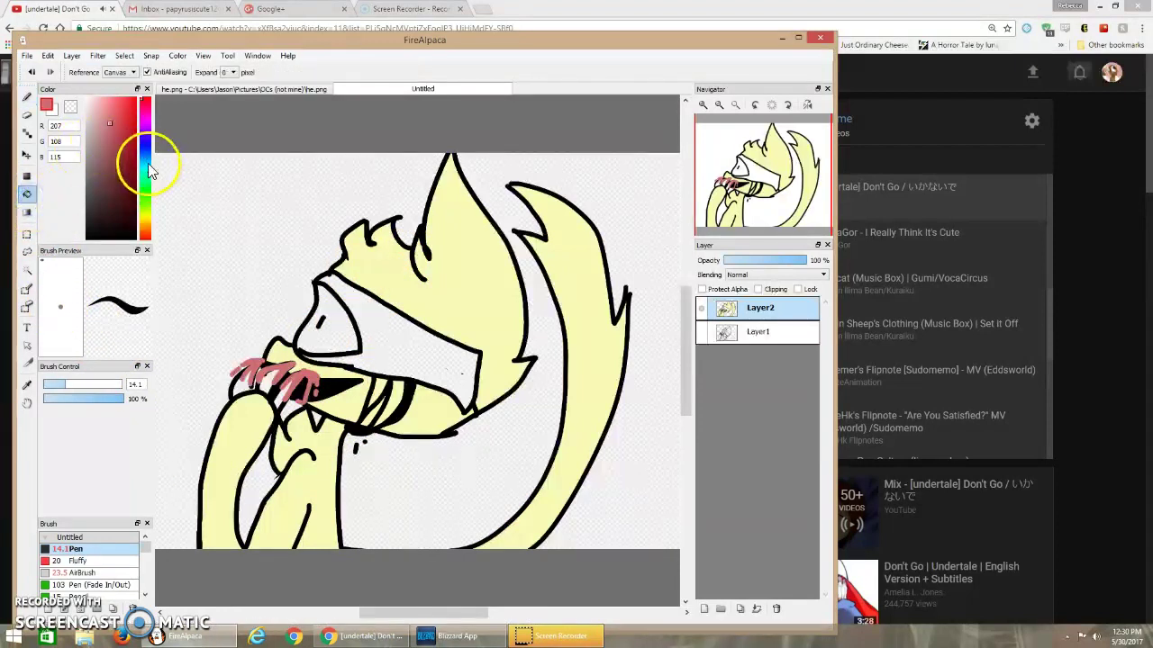
{"action": "left_click", "coordinate": [144, 117]}
{"action": "left_click", "coordinate": [102, 99]}
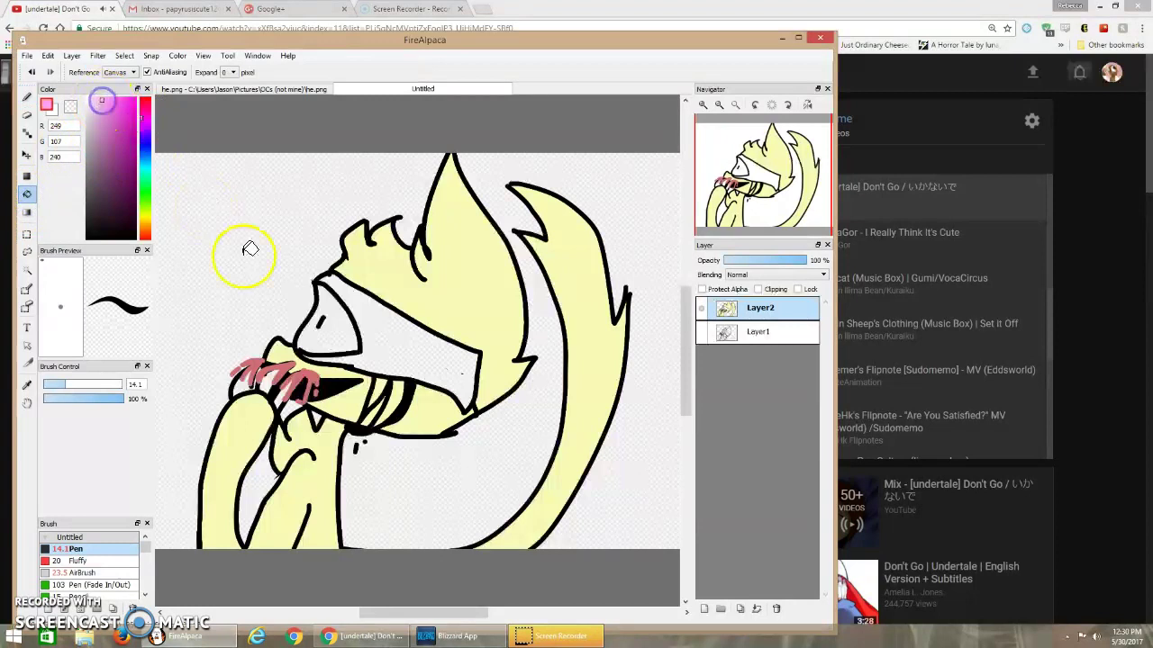
{"action": "left_click", "coordinate": [323, 323]}
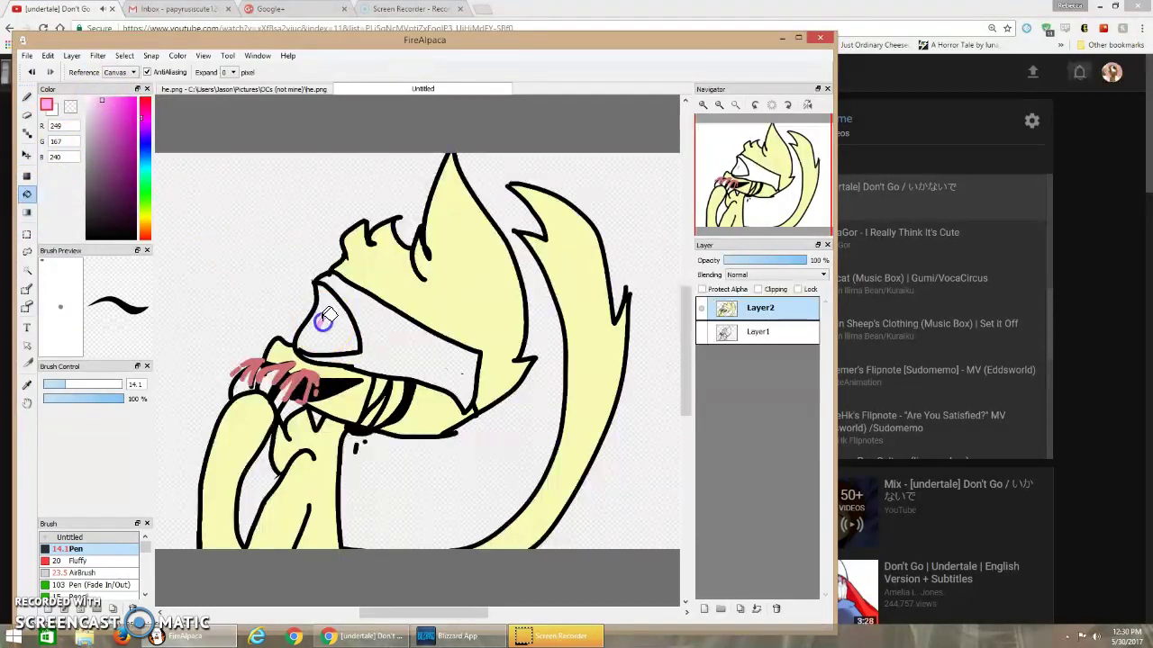
Step: Fill the eye with white (255, 255, 255) and the mask with light grey (208, 201, 207)
{"action": "left_click", "coordinate": [114, 123]}
{"action": "left_click", "coordinate": [84, 142]}
{"action": "left_click_drag", "start_coordinate": [85, 144], "coordinate": [74, 56]}
{"action": "left_click", "coordinate": [339, 322]}
{"action": "left_click", "coordinate": [50, 144]}
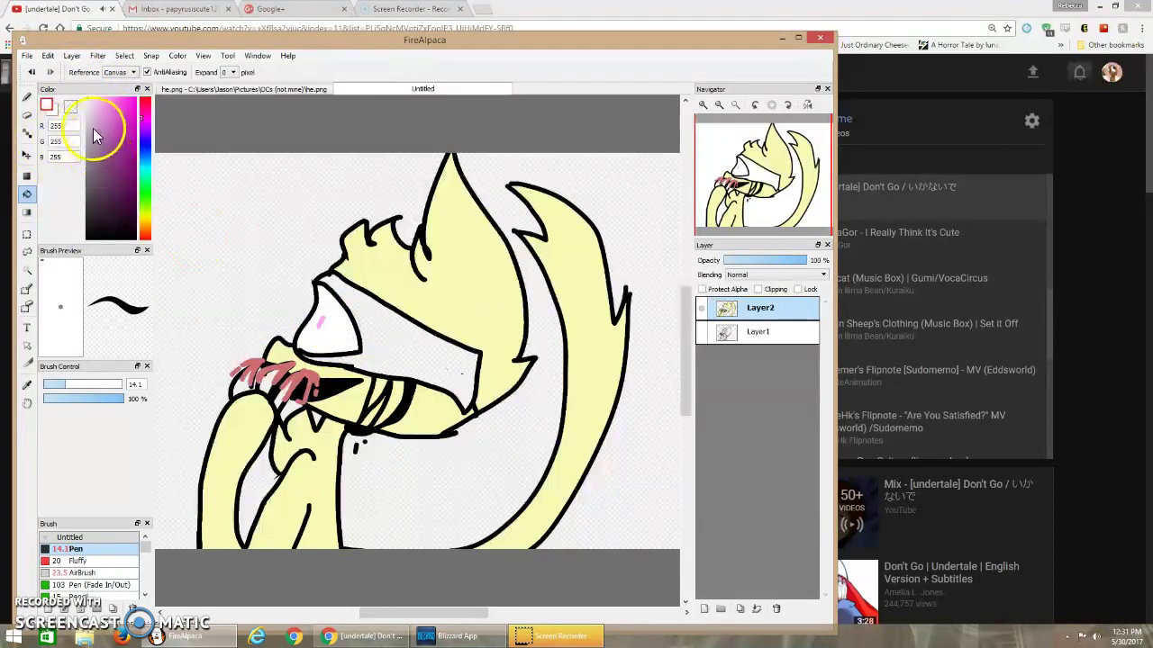
{"action": "left_click", "coordinate": [437, 373]}
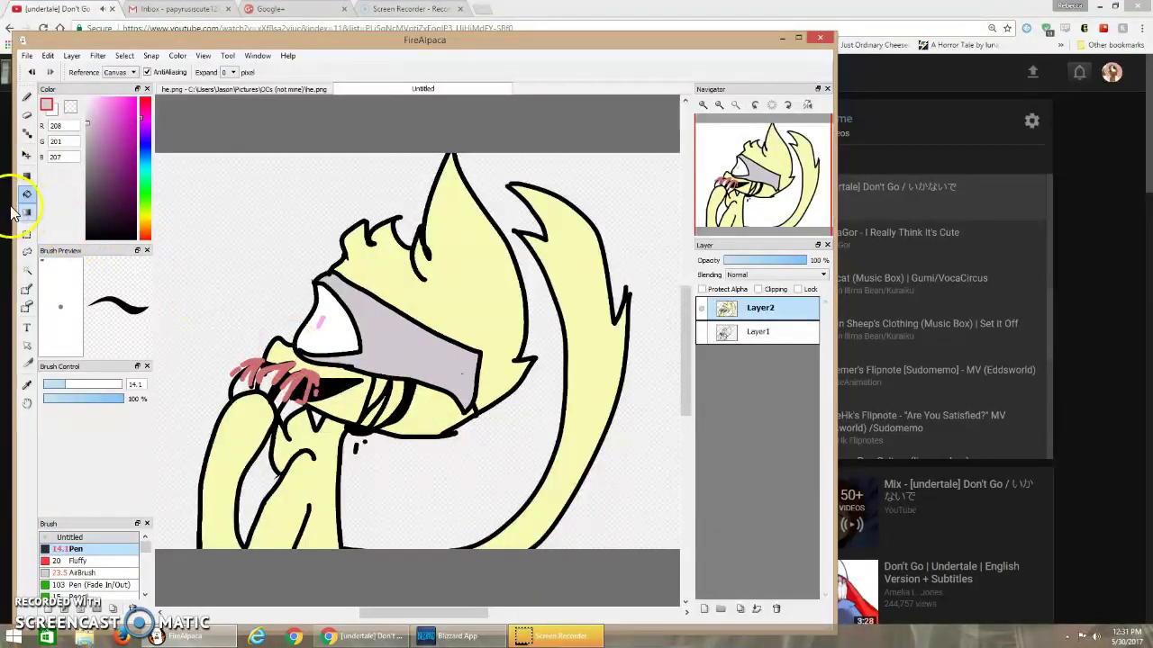
Step: Fill the finger areas at the mouth with white (255, 255, 255)
{"action": "left_click_drag", "start_coordinate": [107, 209], "coordinate": [89, 102]}
{"action": "left_click", "coordinate": [241, 388]}
{"action": "left_click", "coordinate": [267, 386]}
{"action": "left_click", "coordinate": [282, 399]}
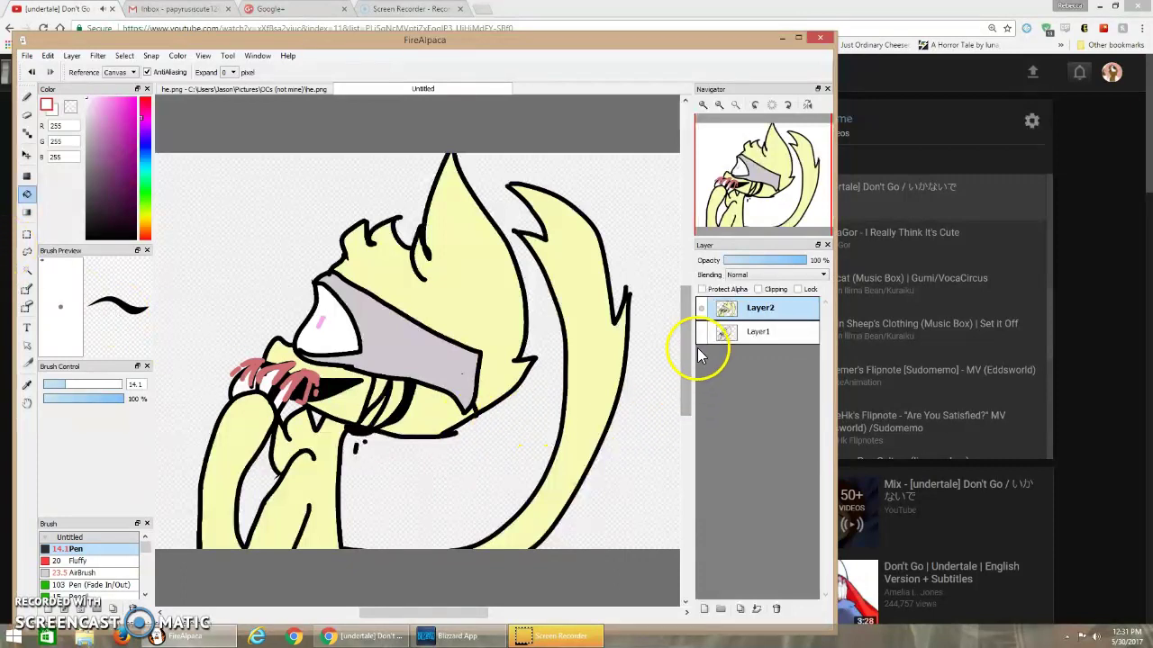
Step: Add a new layer above Layer2 and set up the AirBrush at size 77 and 60% opacity
{"action": "left_click", "coordinate": [704, 608]}
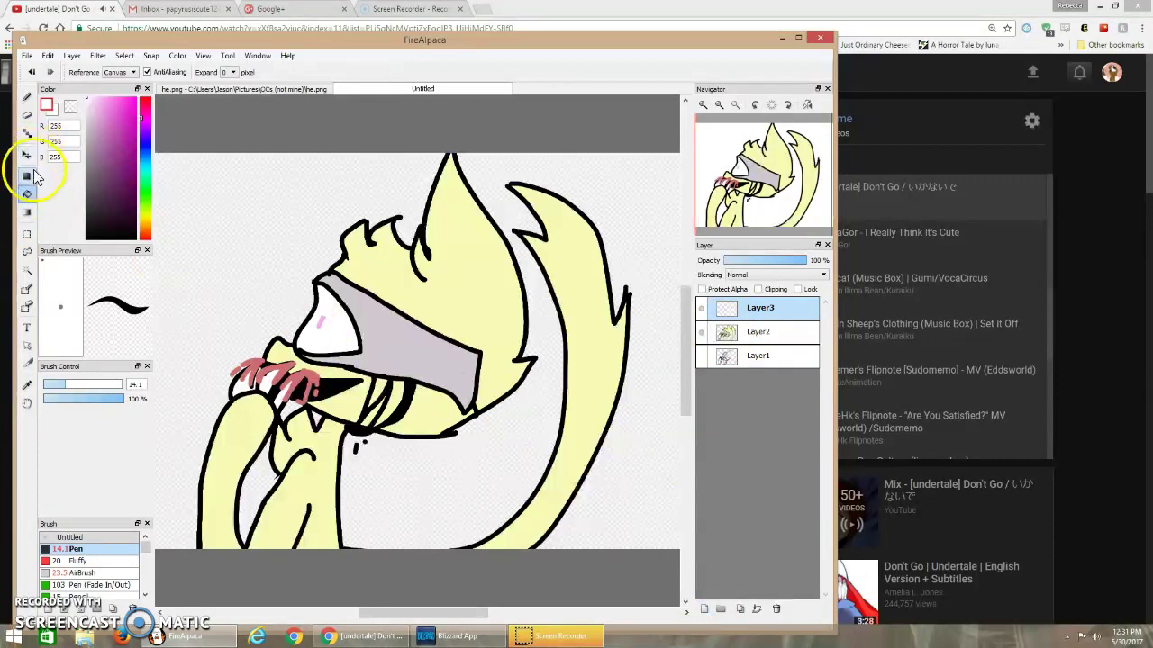
{"action": "left_click", "coordinate": [26, 96]}
{"action": "left_click", "coordinate": [106, 574]}
{"action": "mouse_move", "coordinate": [86, 386]}
{"action": "left_mouse_down"}
{"action": "mouse_move", "coordinate": [115, 386]}
{"action": "mouse_move", "coordinate": [91, 398]}
{"action": "mouse_move", "coordinate": [101, 402]}
{"action": "left_mouse_up"}
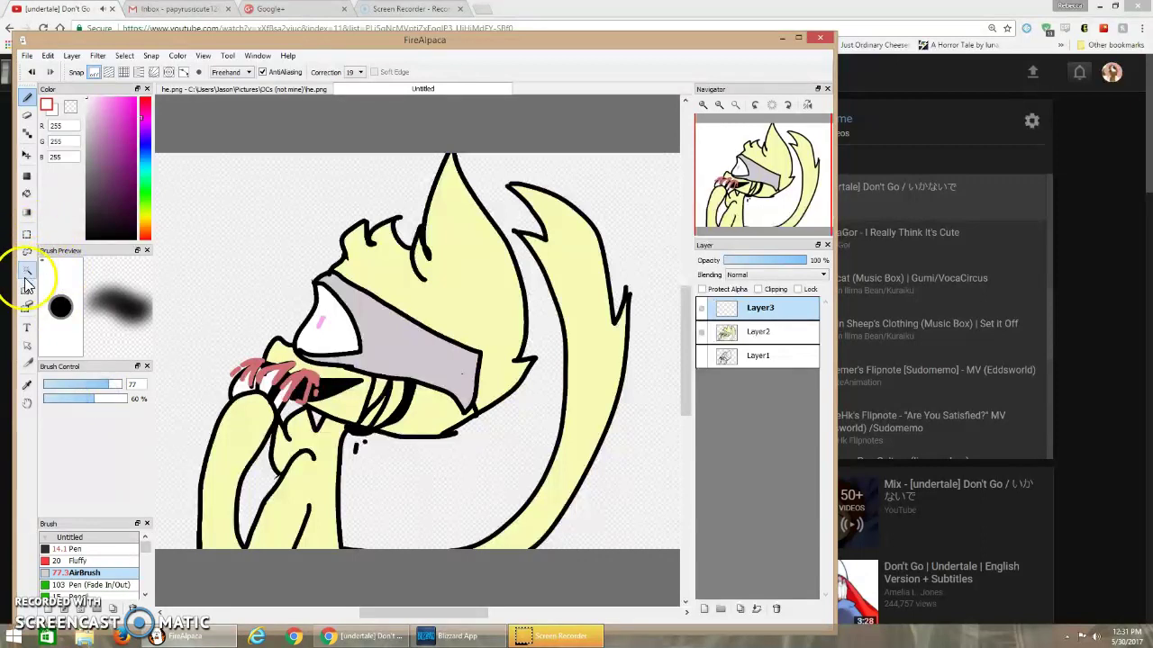
Step: Select the eye with the Magic Wand and airbrush black shading along its upper and rear edge on Layer3
{"action": "left_click", "coordinate": [27, 270]}
{"action": "left_click", "coordinate": [333, 342]}
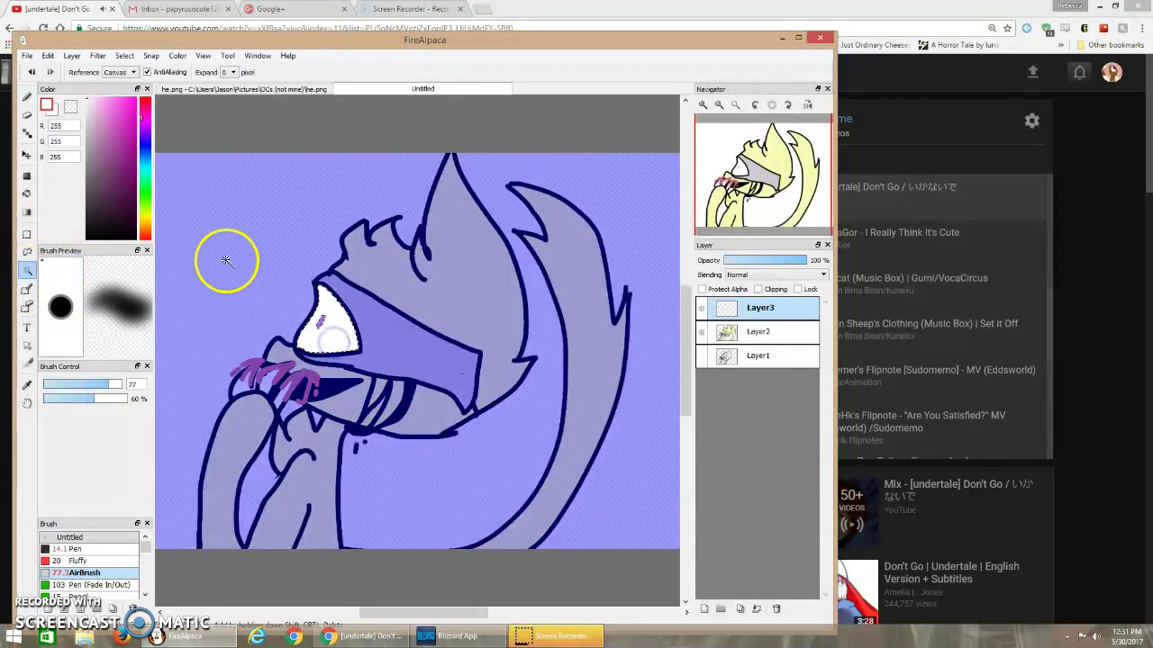
{"action": "left_click", "coordinate": [27, 96]}
{"action": "mouse_move", "coordinate": [320, 294]}
{"action": "left_mouse_down"}
{"action": "mouse_move", "coordinate": [345, 326]}
{"action": "mouse_move", "coordinate": [309, 316]}
{"action": "mouse_move", "coordinate": [304, 288]}
{"action": "left_mouse_up"}
{"action": "left_click", "coordinate": [27, 112]}
{"action": "left_click", "coordinate": [27, 97]}
{"action": "left_click", "coordinate": [93, 338]}
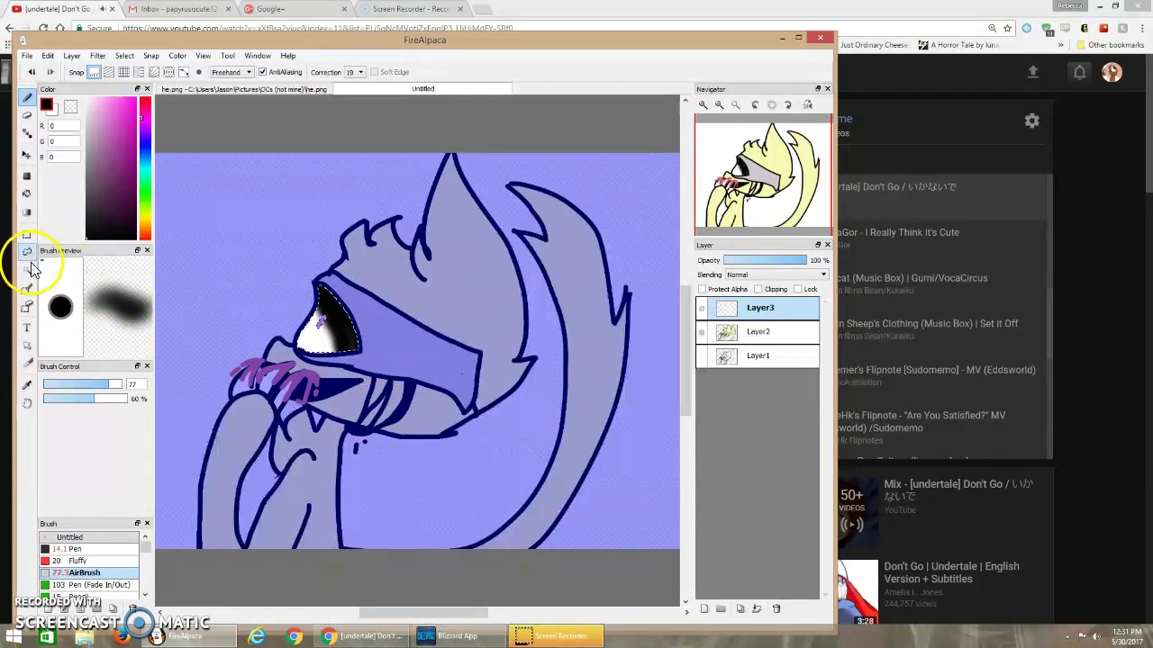
Step: Select the upper head and airbrush black shading along the hair tufts and the front edge of the pointed tip
{"action": "left_click", "coordinate": [28, 270]}
{"action": "left_click", "coordinate": [393, 266]}
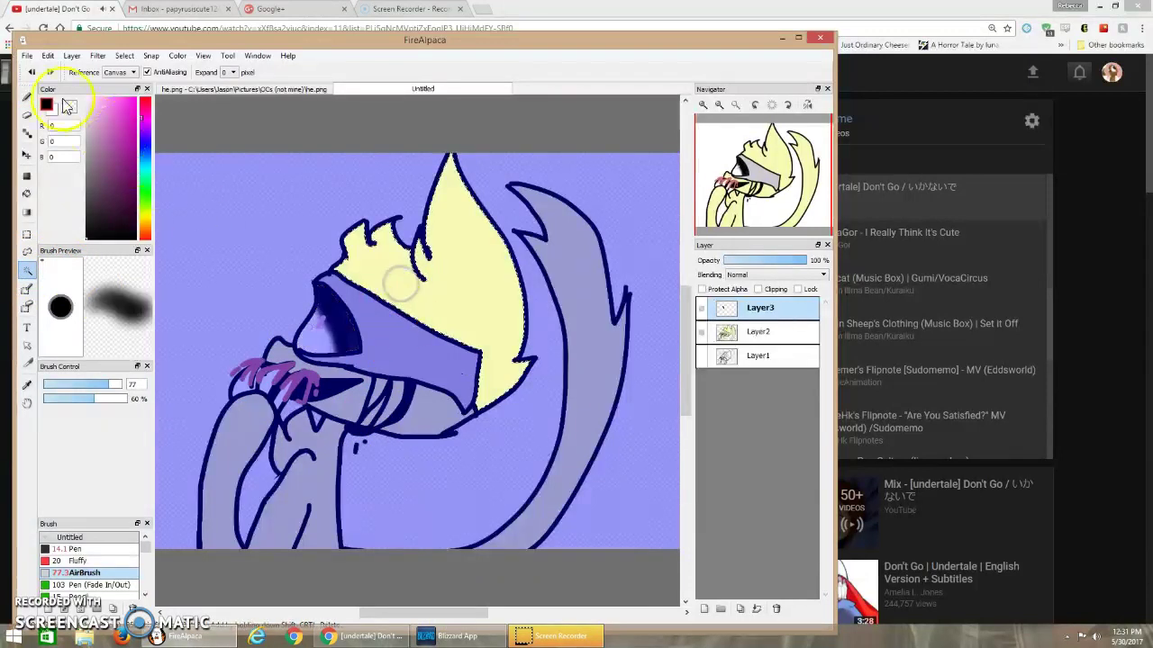
{"action": "left_click", "coordinate": [27, 96]}
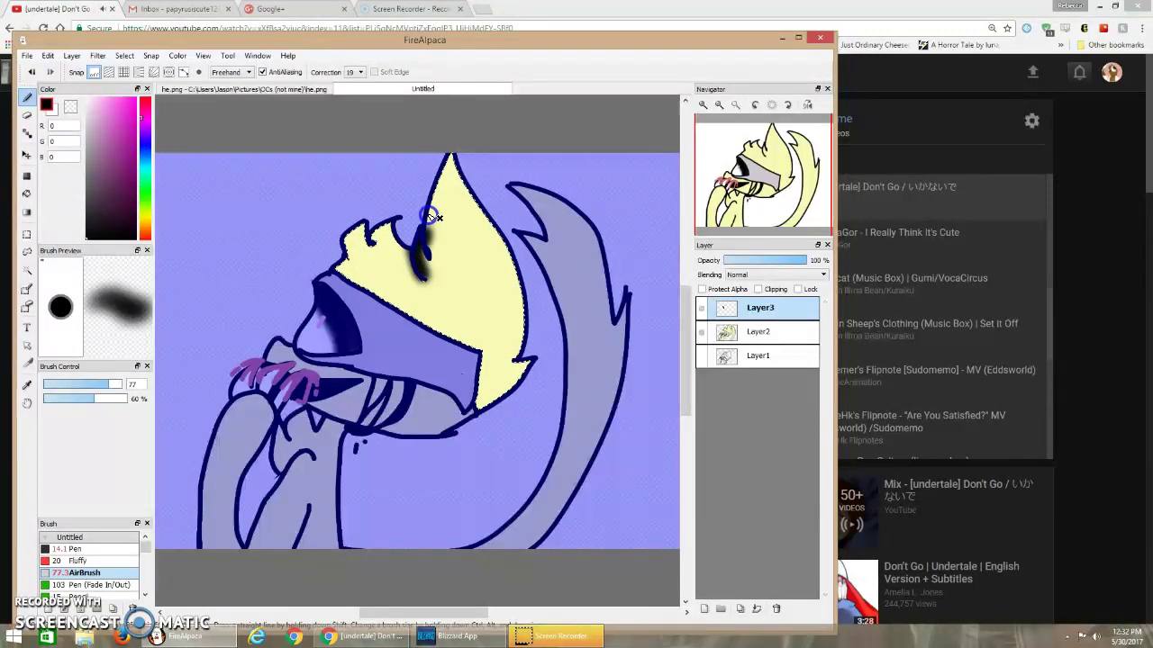
{"action": "left_click_drag", "start_coordinate": [473, 147], "coordinate": [472, 147]}
{"action": "left_click_drag", "start_coordinate": [397, 219], "coordinate": [383, 229]}
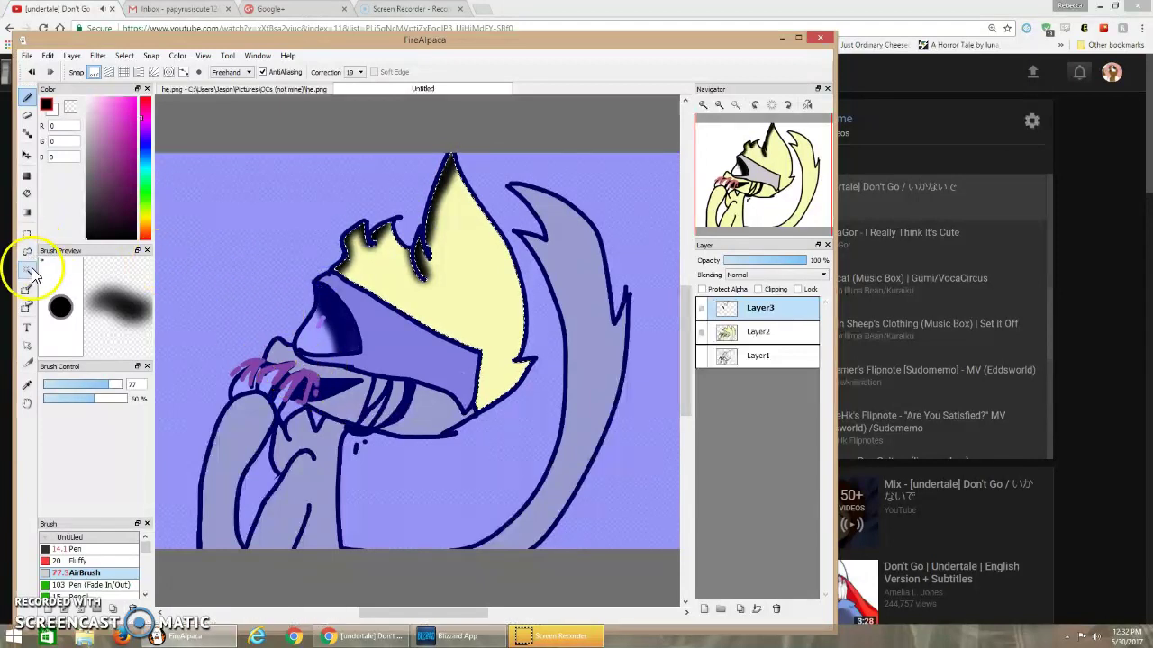
Step: Select the grey mask and airbrush black shading onto its front upper corner at the brow
{"action": "left_click", "coordinate": [29, 270]}
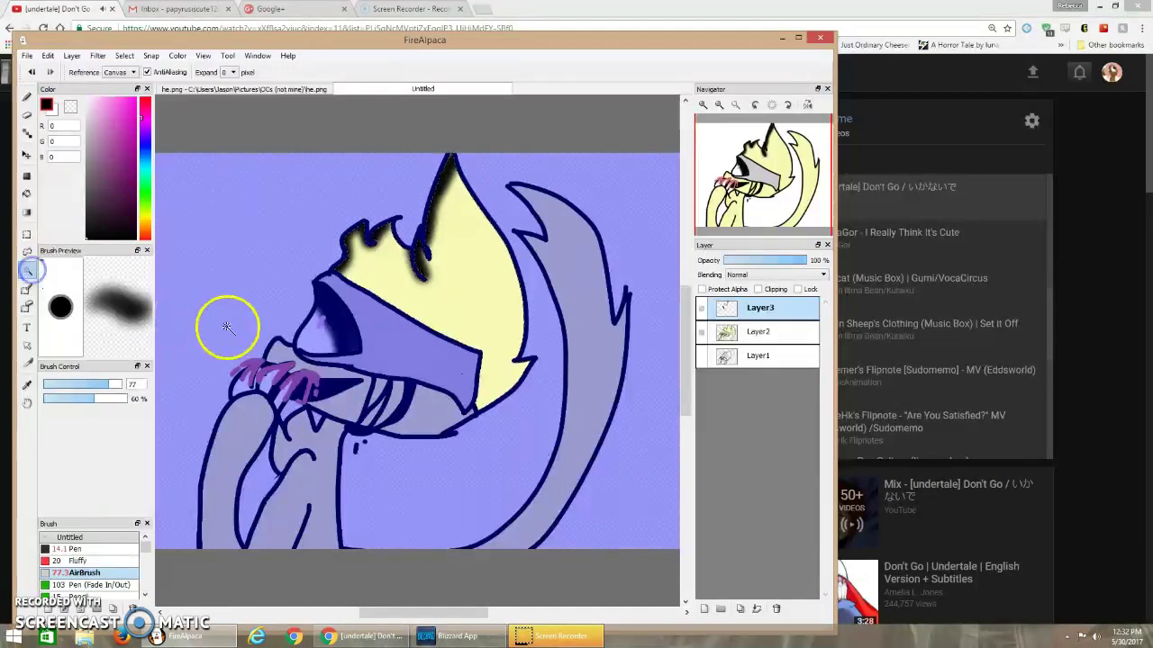
{"action": "left_click", "coordinate": [349, 299]}
{"action": "left_click", "coordinate": [27, 97]}
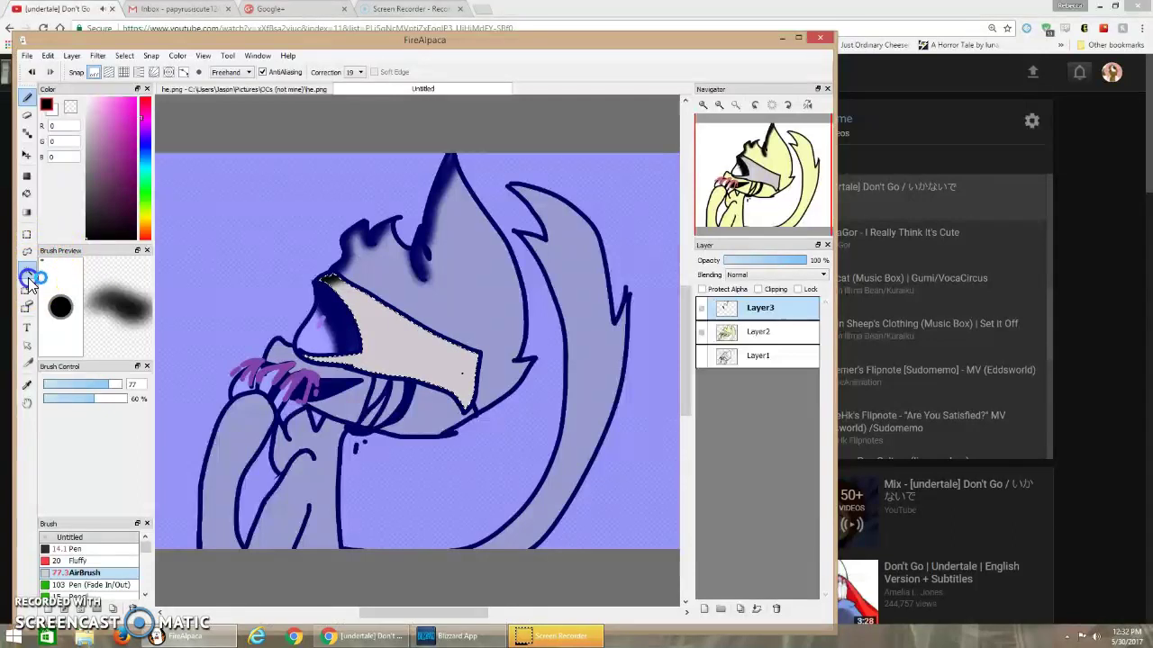
Step: Select the yellow muzzle and airbrush black shading over its front tip
{"action": "left_click", "coordinate": [28, 271]}
{"action": "left_click", "coordinate": [277, 367]}
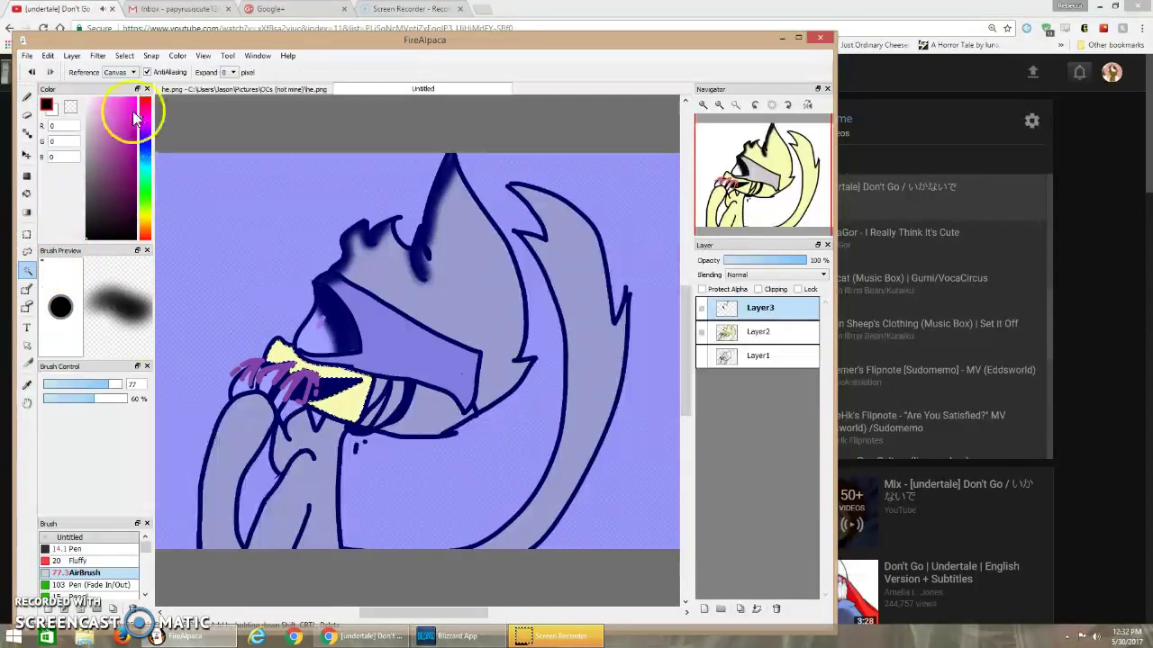
{"action": "left_click", "coordinate": [27, 96]}
{"action": "left_click_drag", "start_coordinate": [244, 381], "coordinate": [287, 344]}
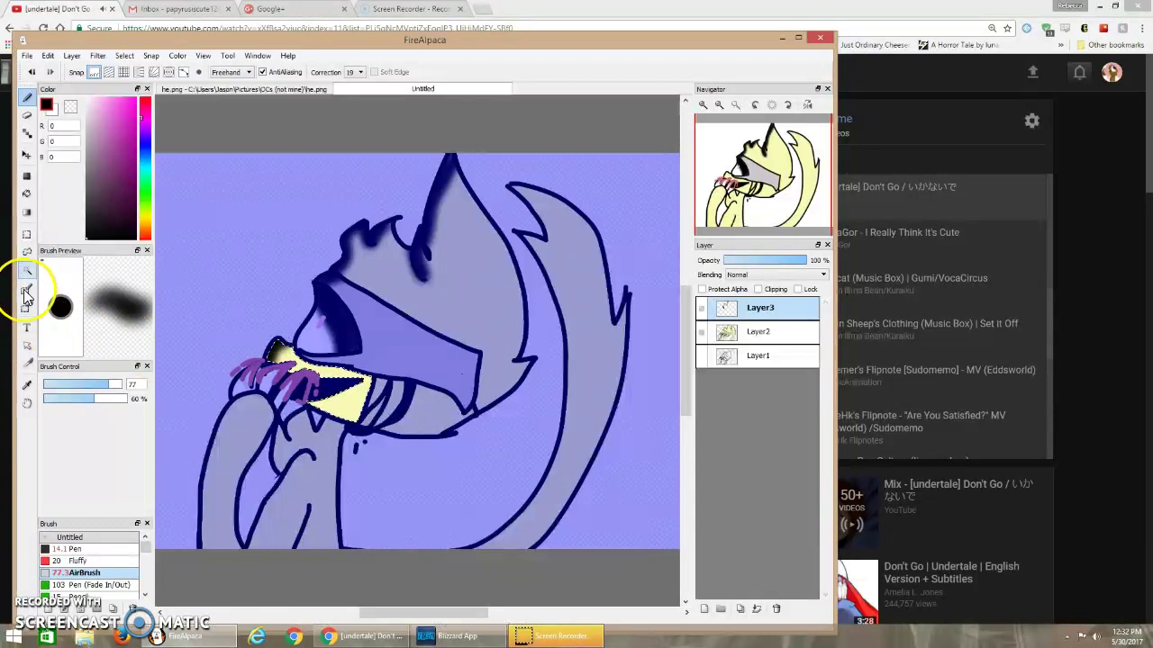
Step: Select the fingertip areas and the red strokes over them, and airbrush black shading along their upper edges
{"action": "left_click", "coordinate": [28, 271]}
{"action": "left_click", "coordinate": [243, 388]}
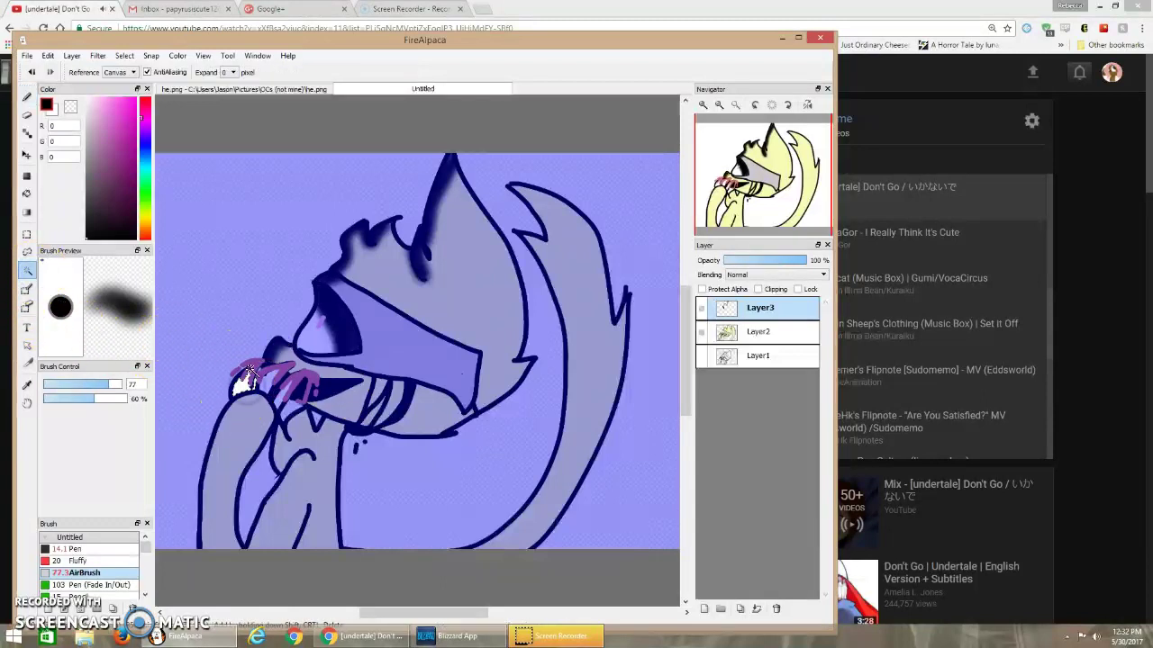
{"action": "left_click", "coordinate": [27, 96]}
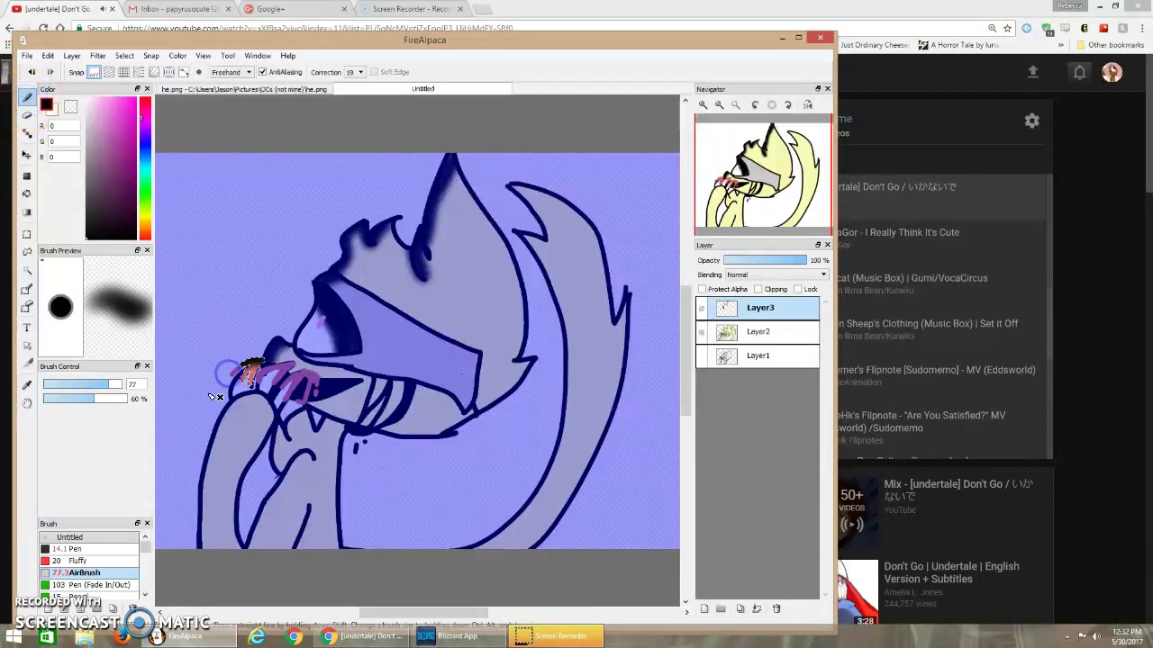
{"action": "left_click", "coordinate": [27, 271]}
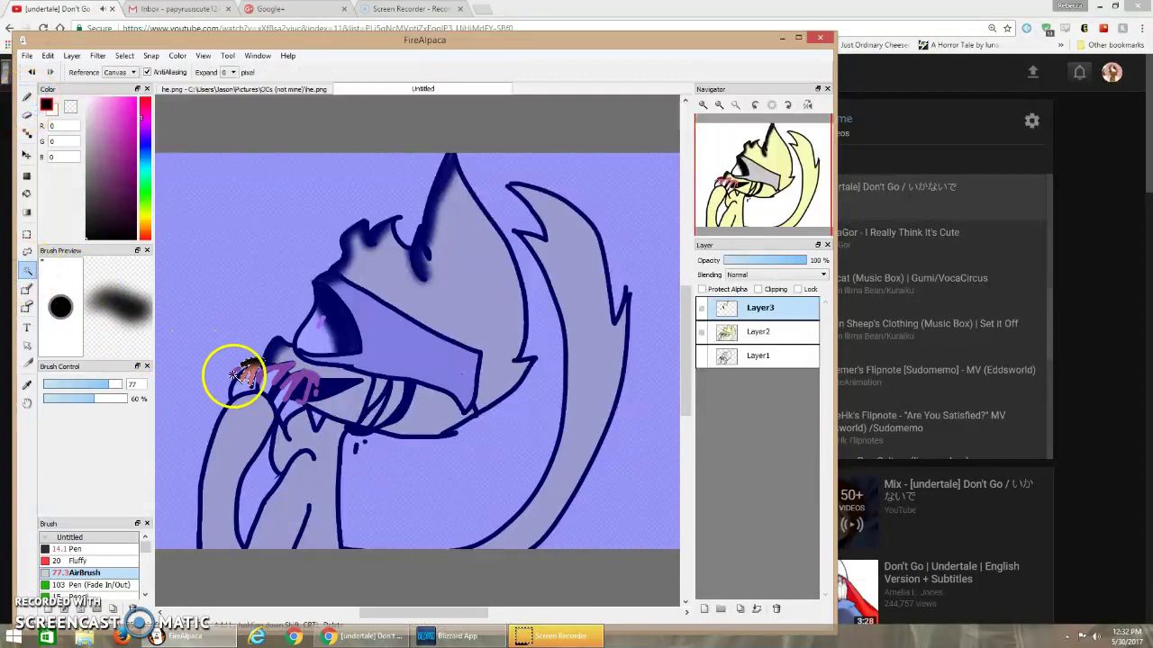
{"action": "left_click", "coordinate": [27, 96]}
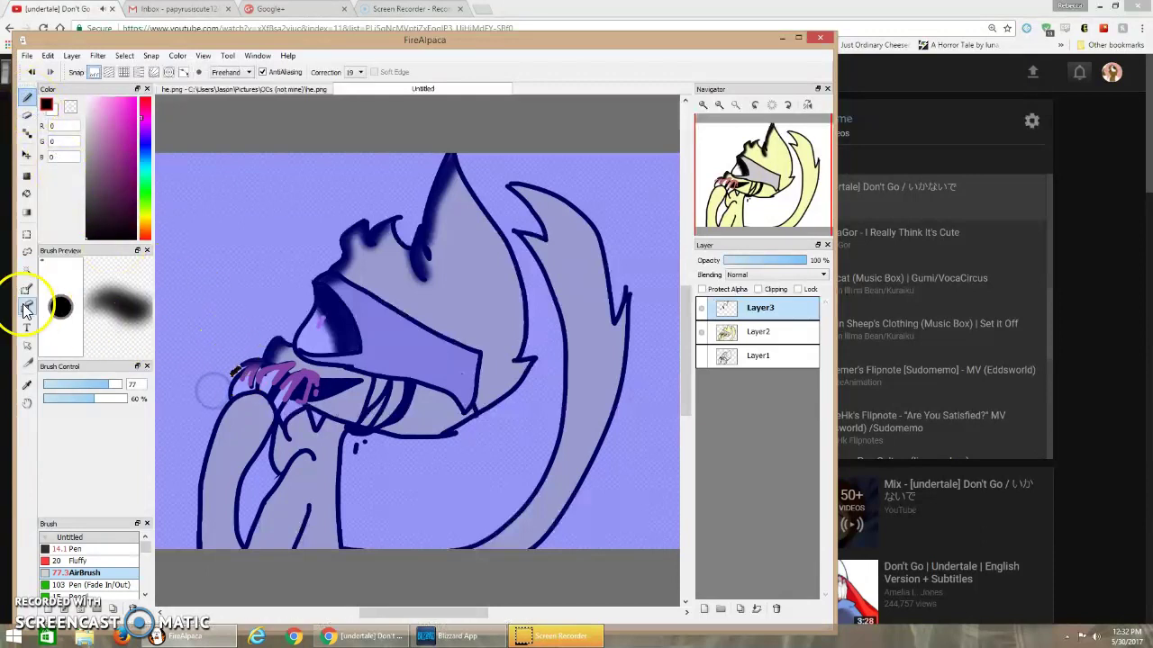
Step: Select the white fingertip area beside the mouth and airbrush black shading over its outer edge
{"action": "left_click", "coordinate": [27, 271]}
{"action": "left_click", "coordinate": [254, 385]}
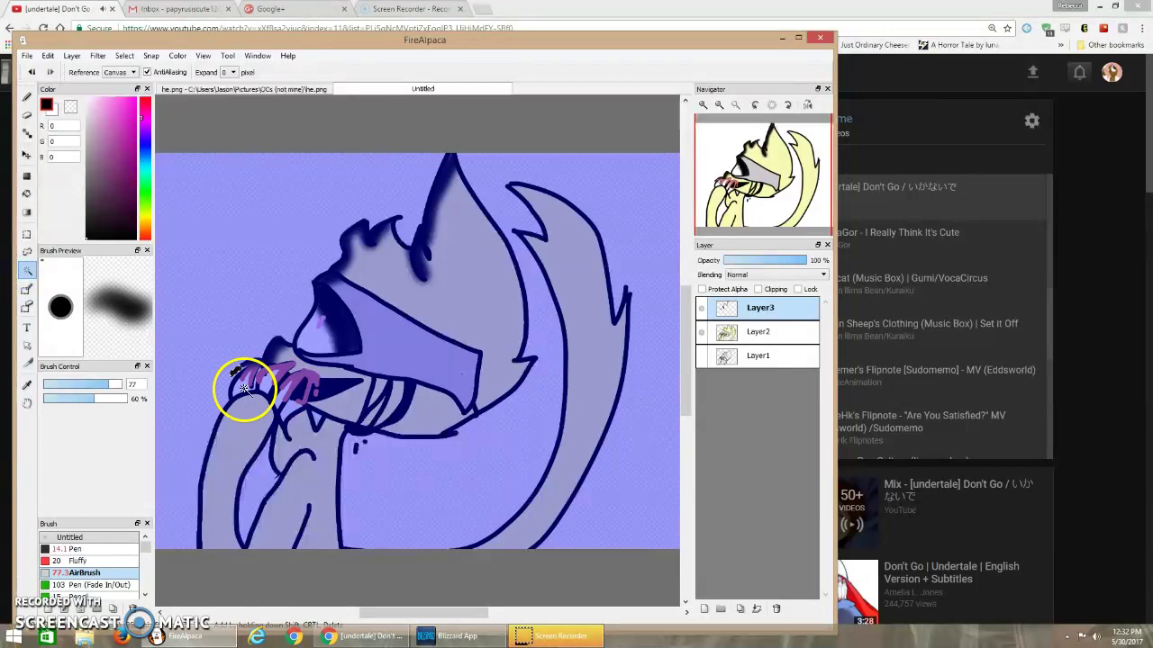
{"action": "left_click", "coordinate": [27, 101]}
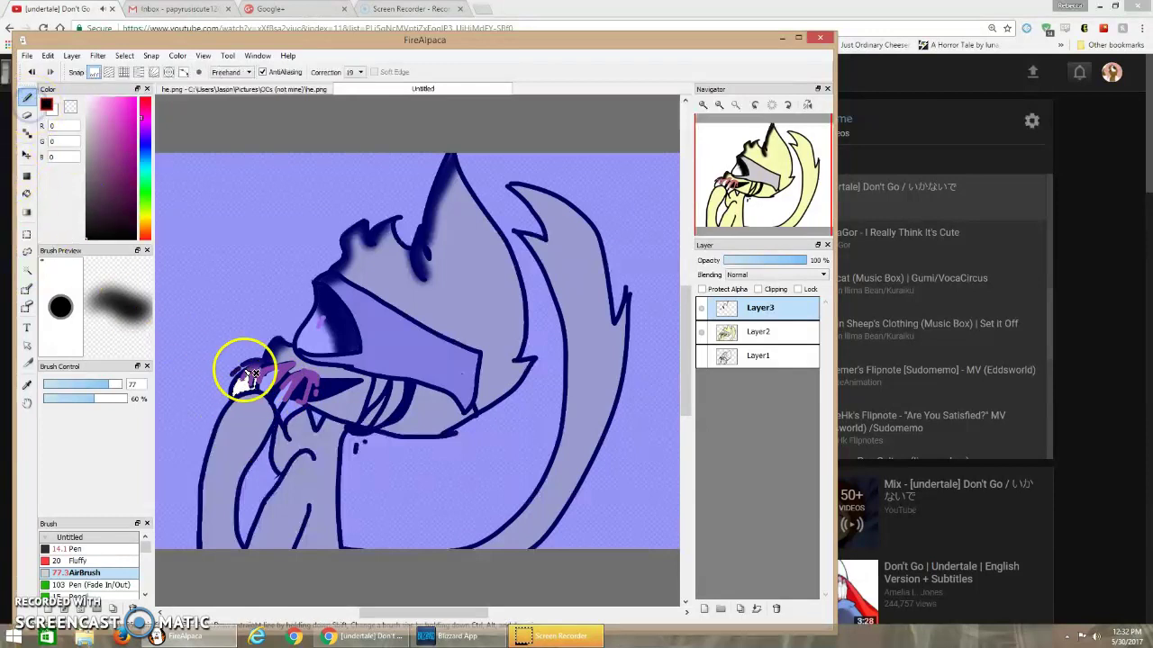
Step: Select the raised yellow arm and airbrush black shading along its outer edge up to the hand
{"action": "left_click", "coordinate": [27, 271]}
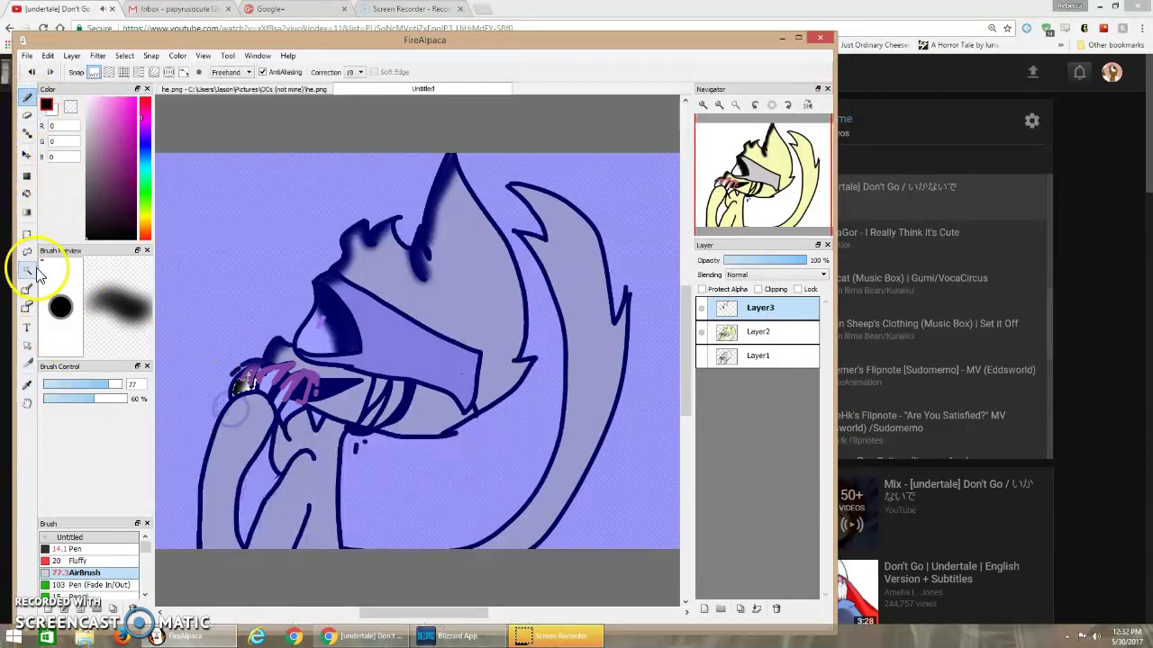
{"action": "left_click", "coordinate": [240, 471]}
{"action": "key", "text": "Delete"}
{"action": "left_click", "coordinate": [12, 129]}
{"action": "left_click", "coordinate": [27, 97]}
{"action": "left_click", "coordinate": [243, 401]}
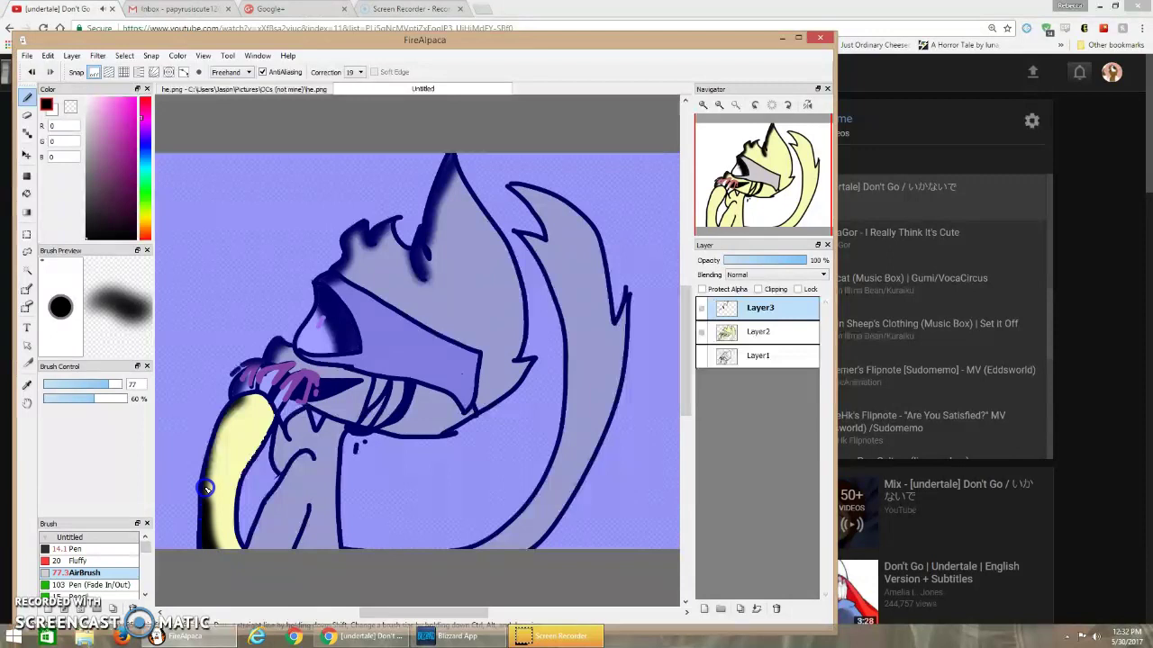
{"action": "left_click_drag", "start_coordinate": [207, 488], "coordinate": [233, 413]}
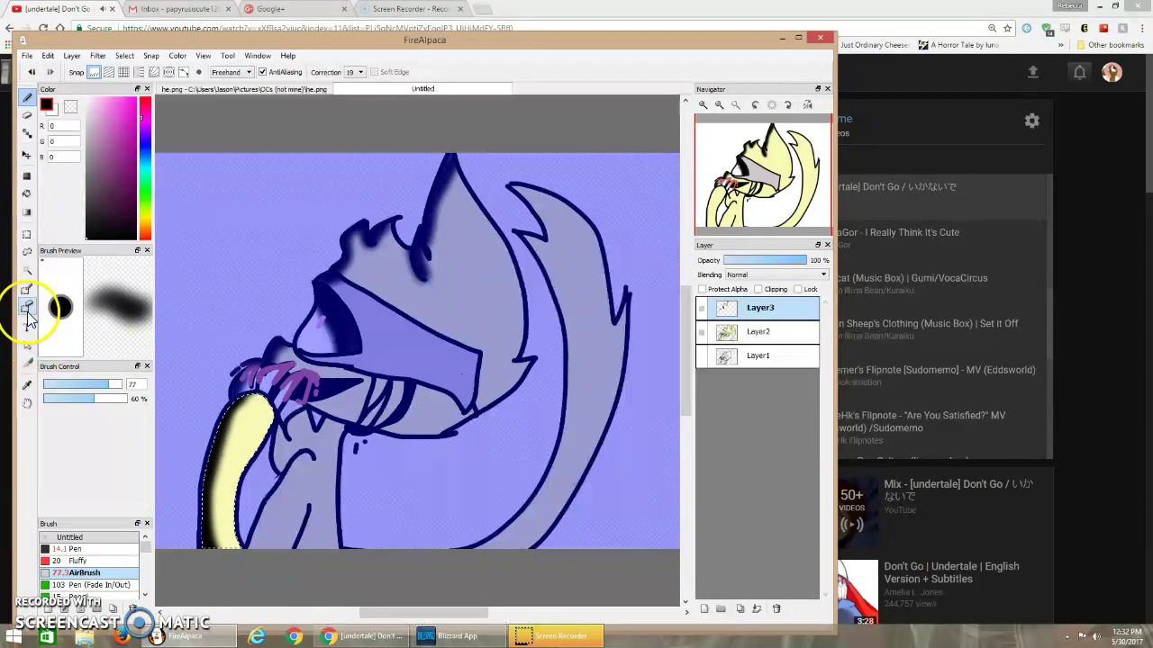
Step: Select the tail, airbrush black shading along its inner curve, and clear the selection
{"action": "left_click", "coordinate": [27, 270]}
{"action": "left_click", "coordinate": [256, 524]}
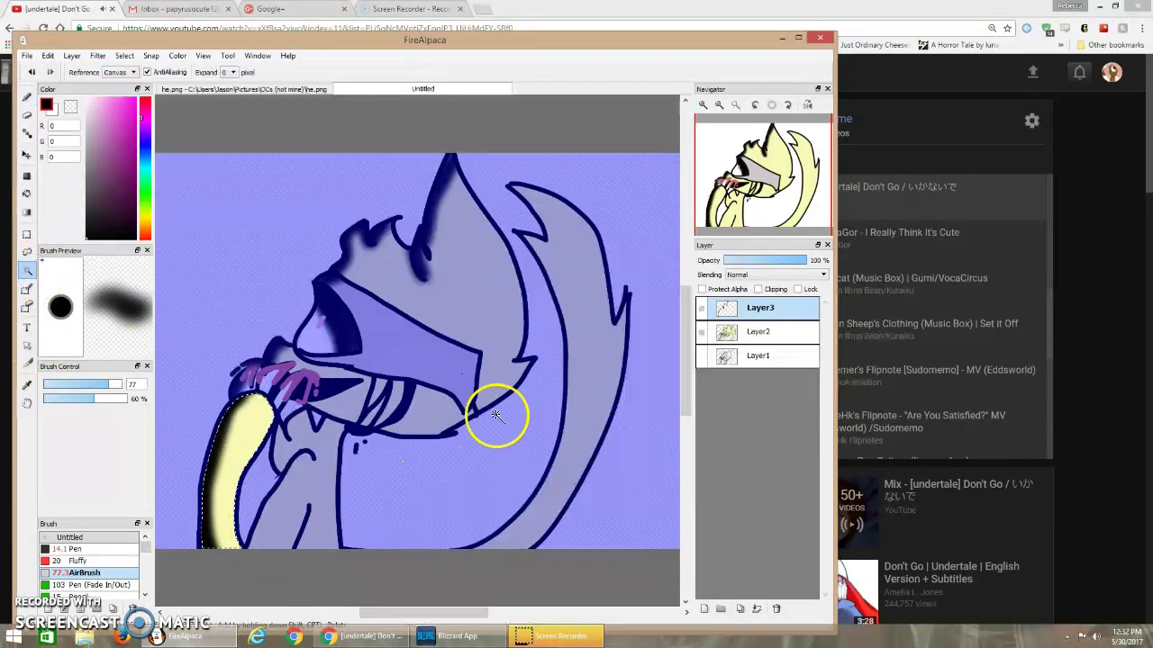
{"action": "left_click", "coordinate": [593, 304]}
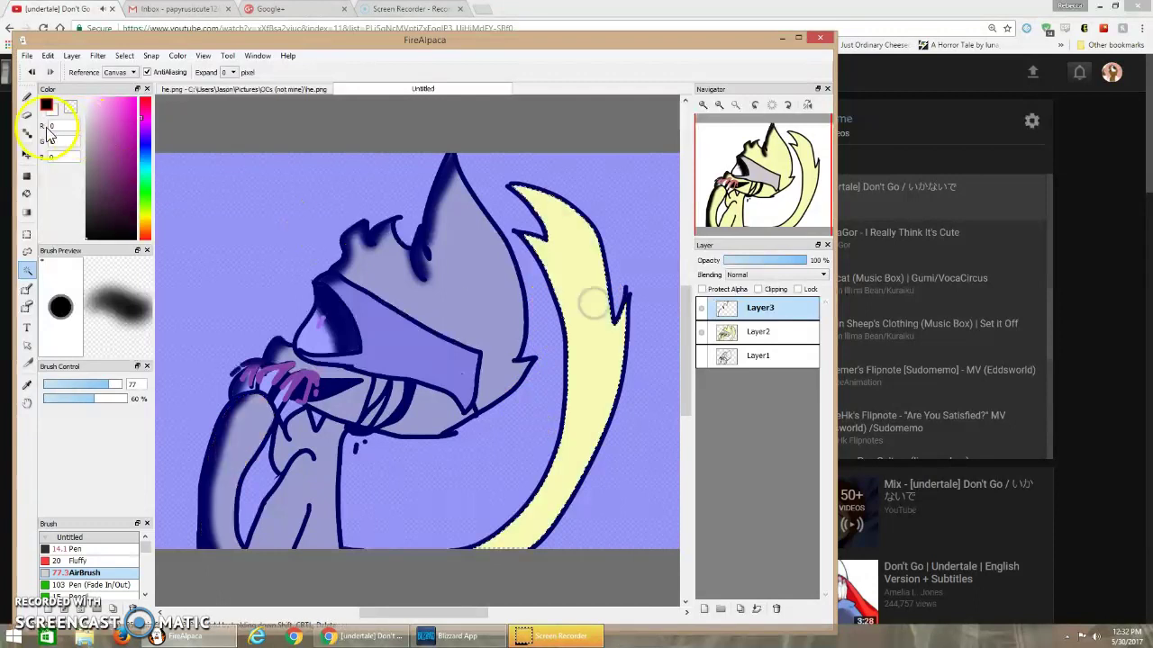
{"action": "left_click", "coordinate": [27, 96]}
{"action": "mouse_move", "coordinate": [522, 252]}
{"action": "left_mouse_down"}
{"action": "mouse_move", "coordinate": [525, 236]}
{"action": "mouse_move", "coordinate": [533, 243]}
{"action": "left_mouse_up"}
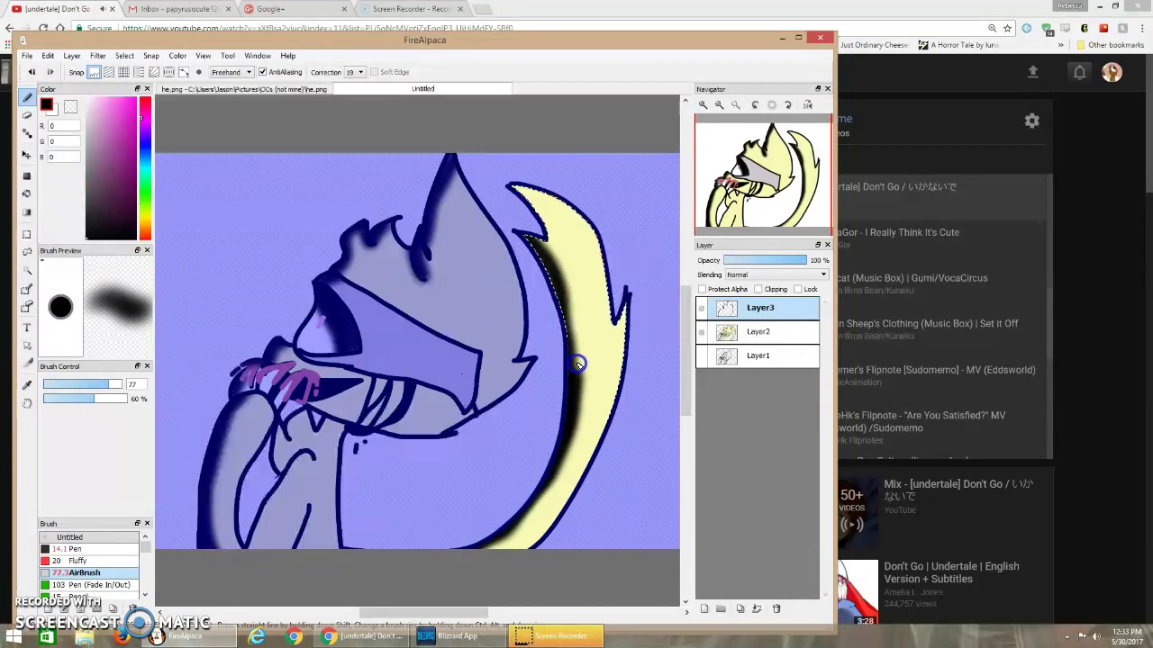
{"action": "left_click", "coordinate": [538, 237]}
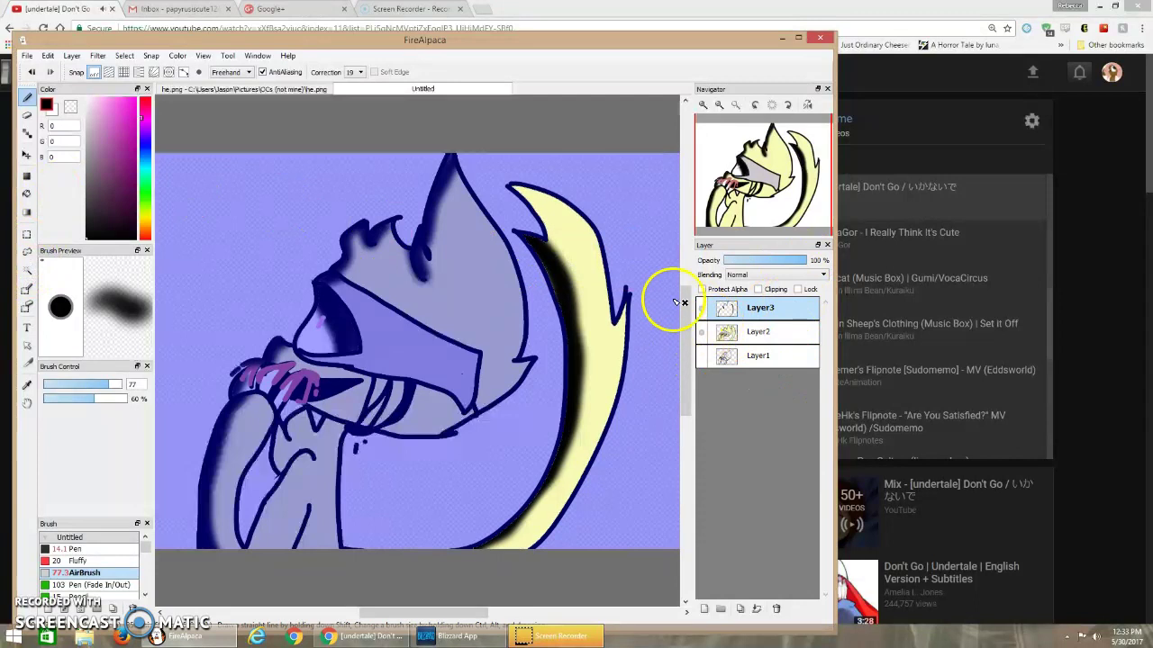
{"action": "left_click", "coordinate": [27, 234]}
{"action": "left_click", "coordinate": [33, 256]}
{"action": "left_click", "coordinate": [319, 280]}
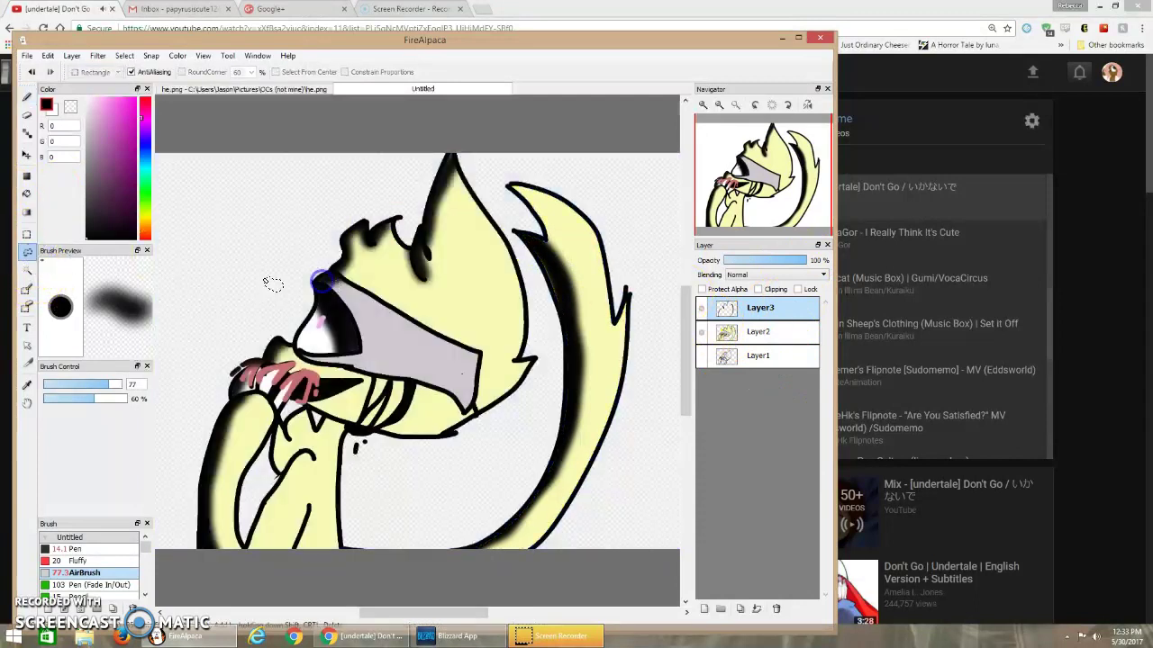
Step: Try painting over the shading beside the hair tufts with the Pen in the sampled body yellow, at sizes 7.2 and 36
{"action": "left_click", "coordinate": [25, 96]}
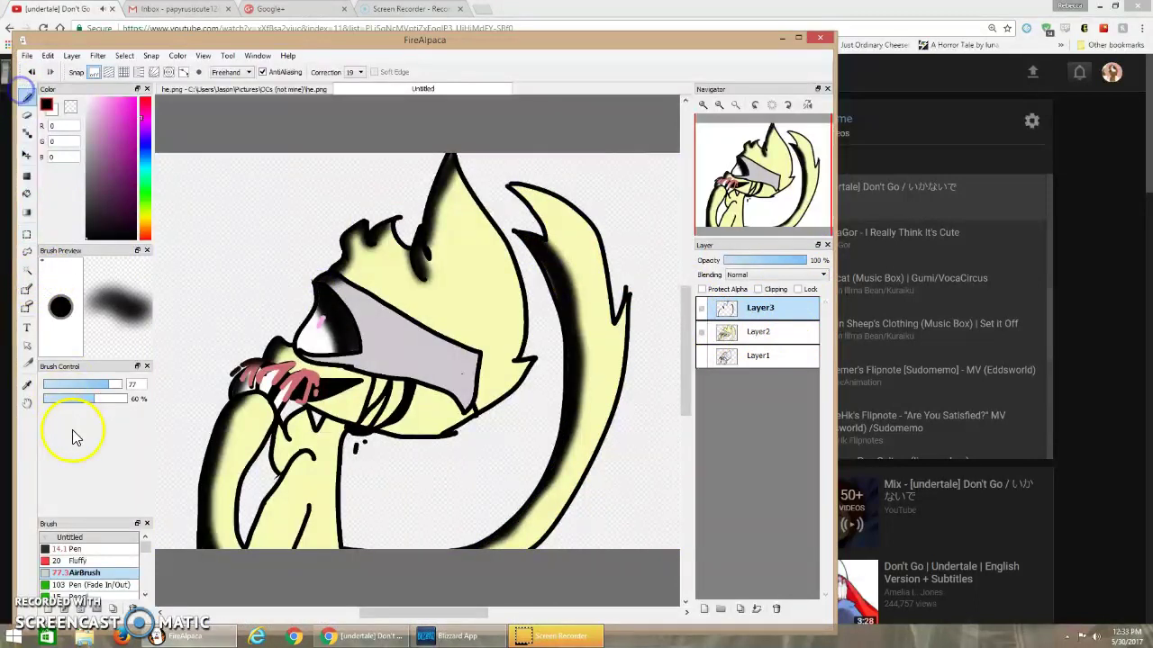
{"action": "left_click", "coordinate": [92, 550]}
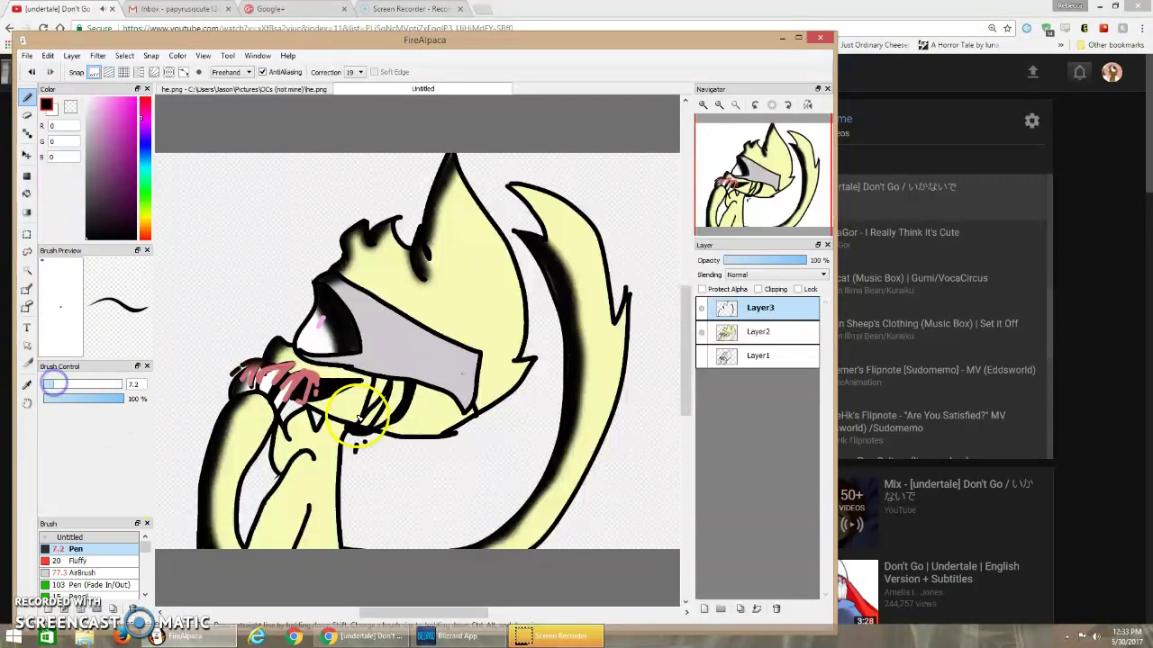
{"action": "left_click", "coordinate": [432, 421], "text": "alt"}
{"action": "left_click_drag", "start_coordinate": [398, 252], "coordinate": [425, 290]}
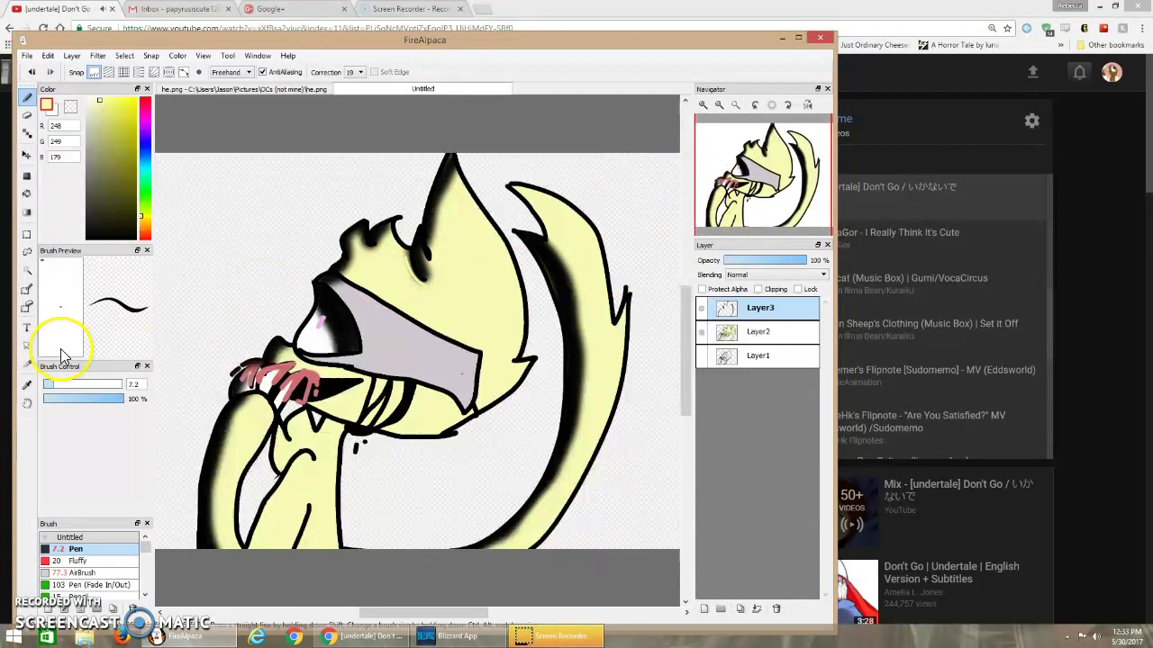
{"action": "left_click_drag", "start_coordinate": [81, 386], "coordinate": [92, 385]}
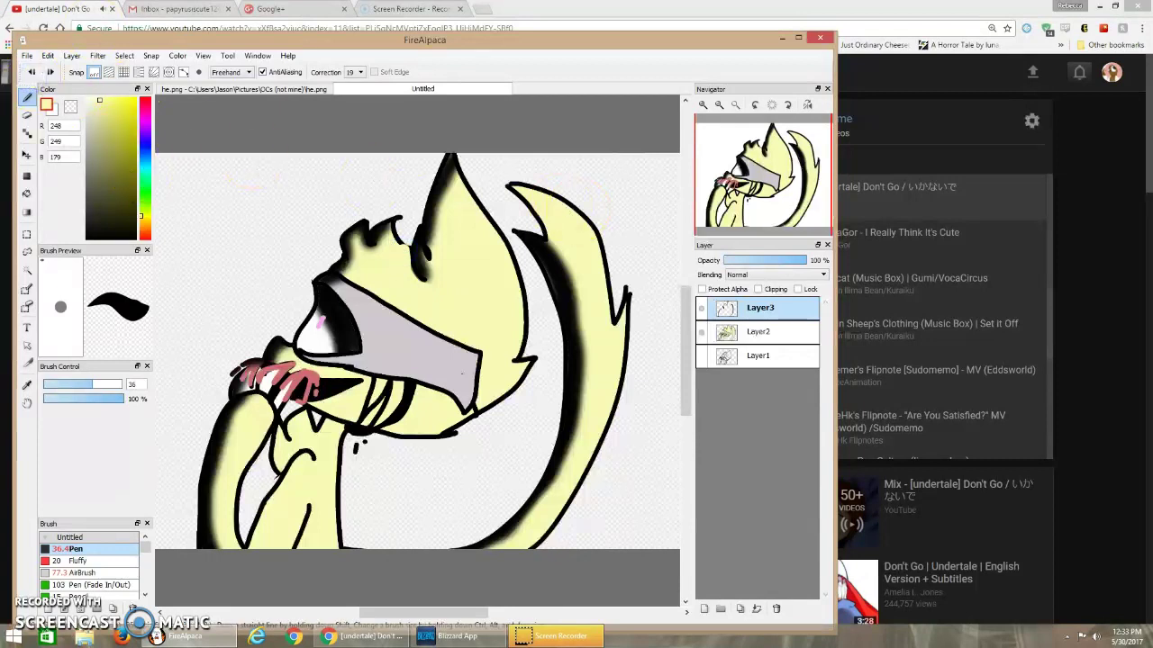
Step: Try painting body yellow along the hair tufts on Layer2 with the size 36 Pen, and undo the strokes
{"action": "left_click", "coordinate": [782, 350]}
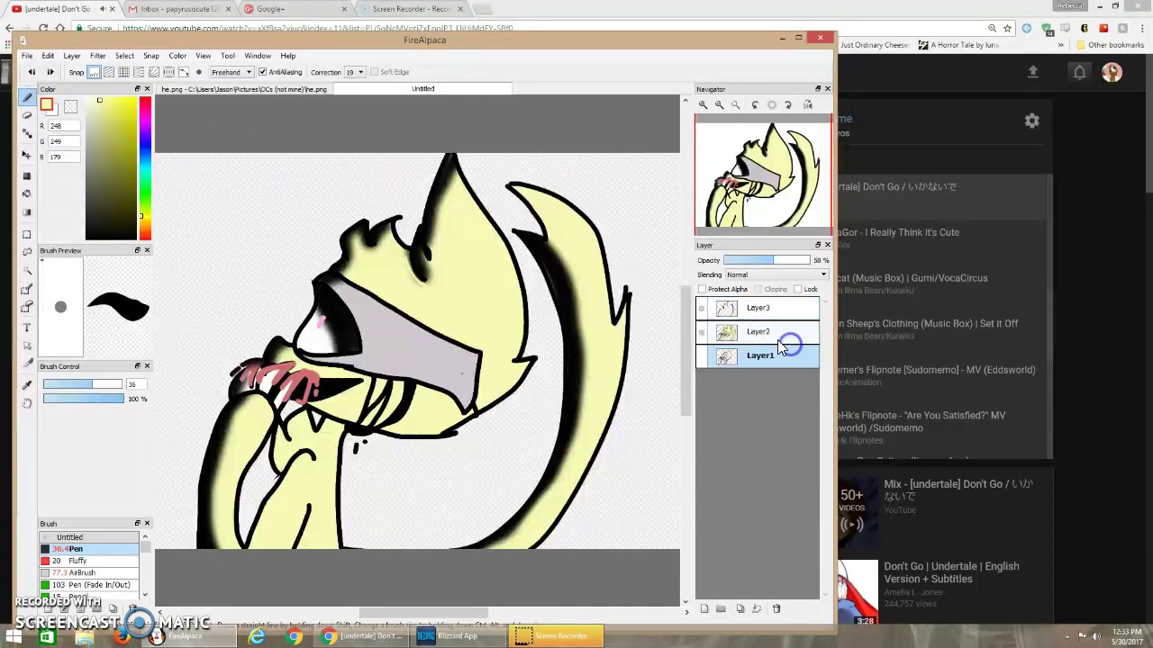
{"action": "left_click", "coordinate": [777, 335]}
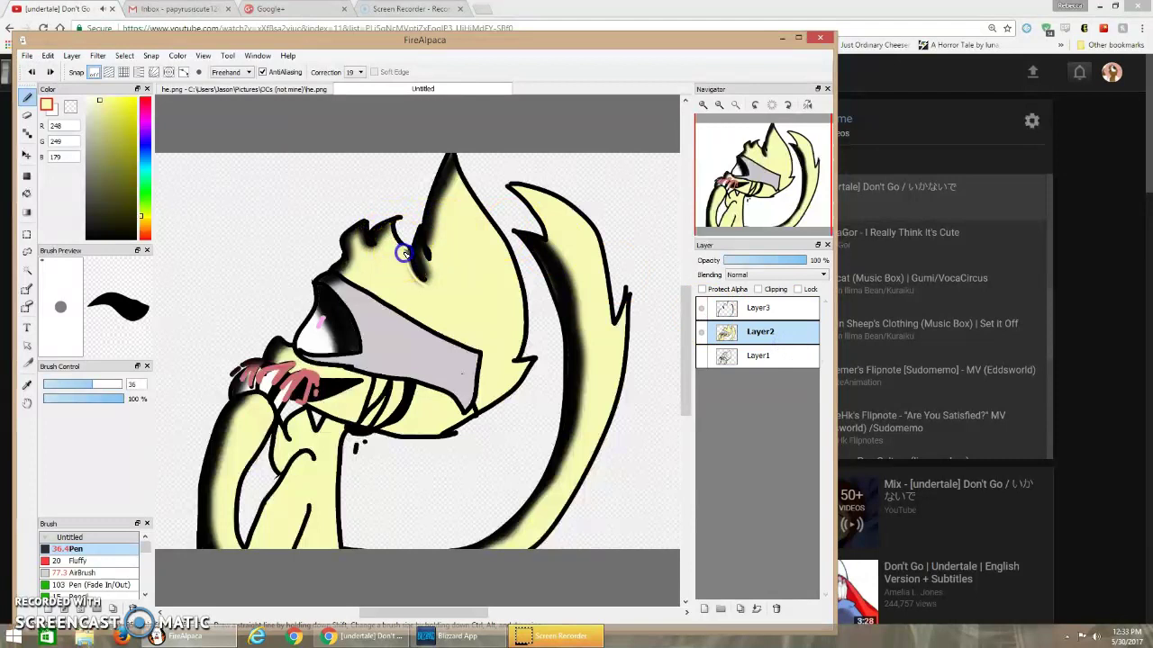
{"action": "left_click_drag", "start_coordinate": [399, 255], "coordinate": [323, 216]}
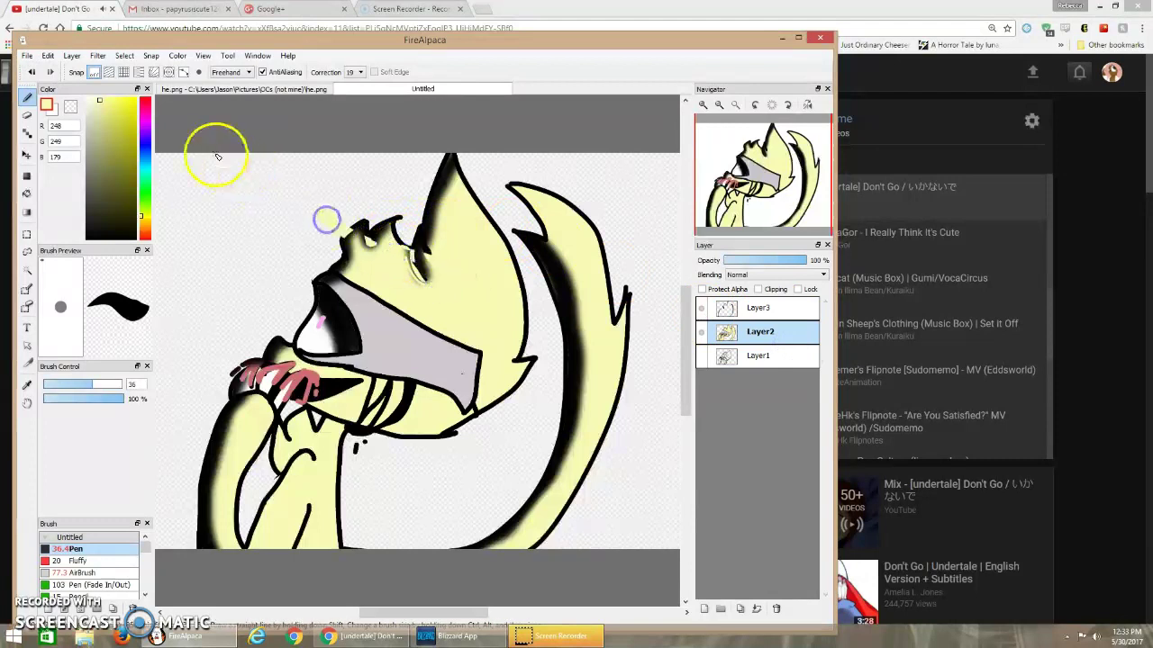
{"action": "left_click", "coordinate": [33, 74]}
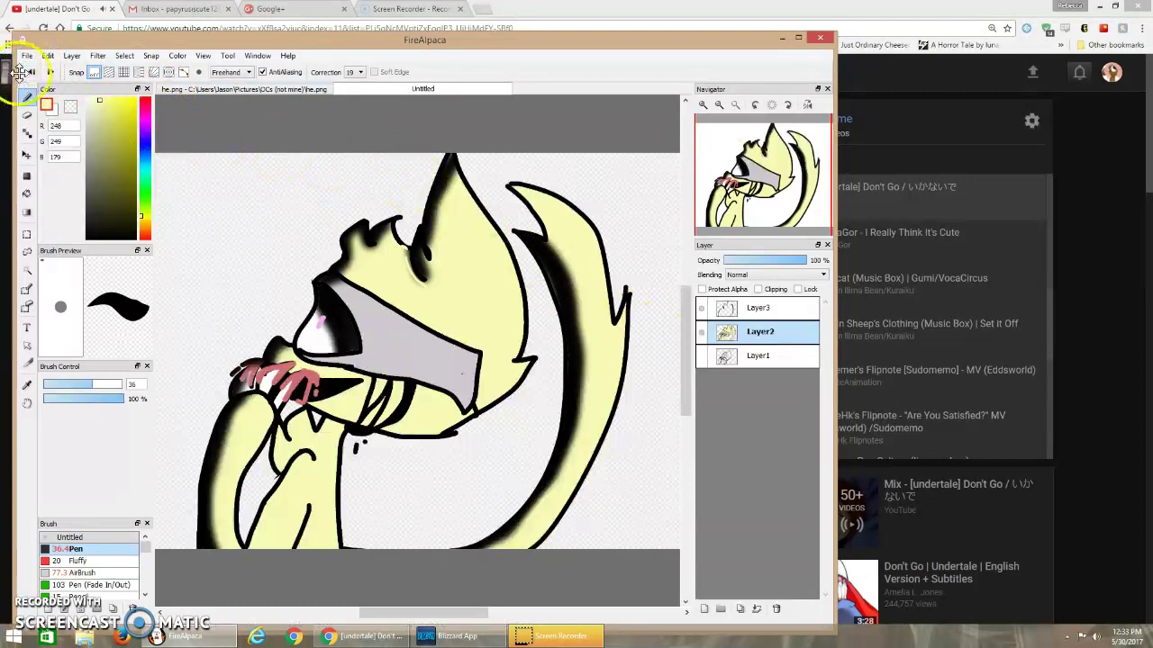
Step: Try covering the excess shading by the hair tufts on Layer3 with a size 23 yellow Pen, and undo it
{"action": "left_click", "coordinate": [761, 311]}
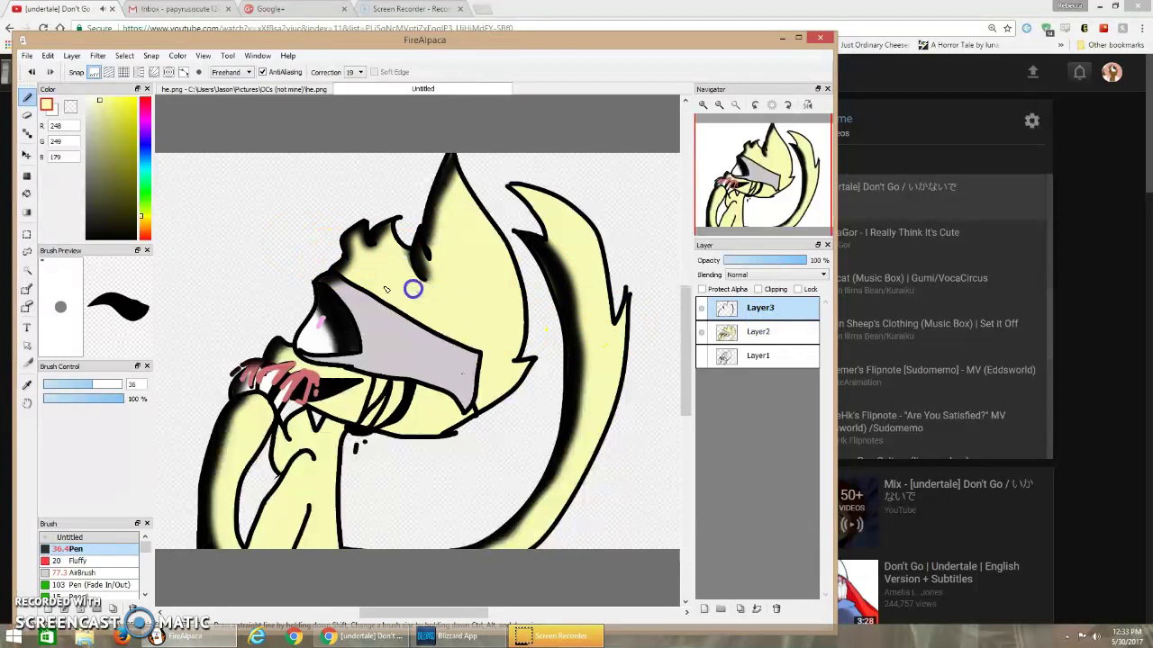
{"action": "left_click", "coordinate": [81, 383]}
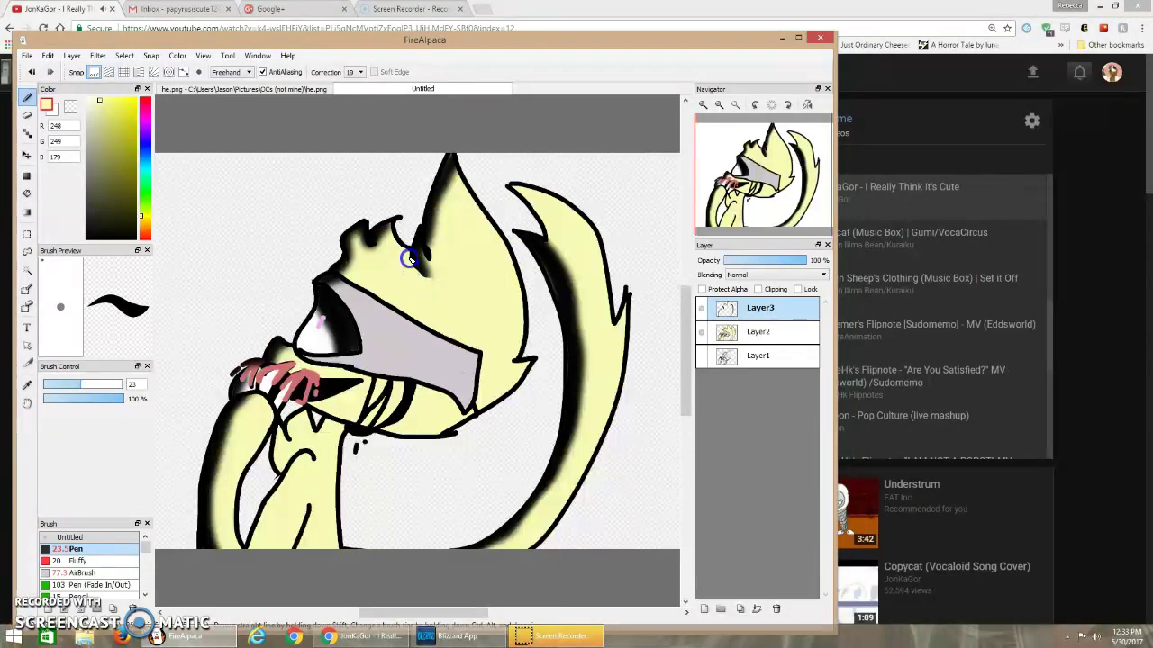
{"action": "left_click_drag", "start_coordinate": [393, 248], "coordinate": [407, 236]}
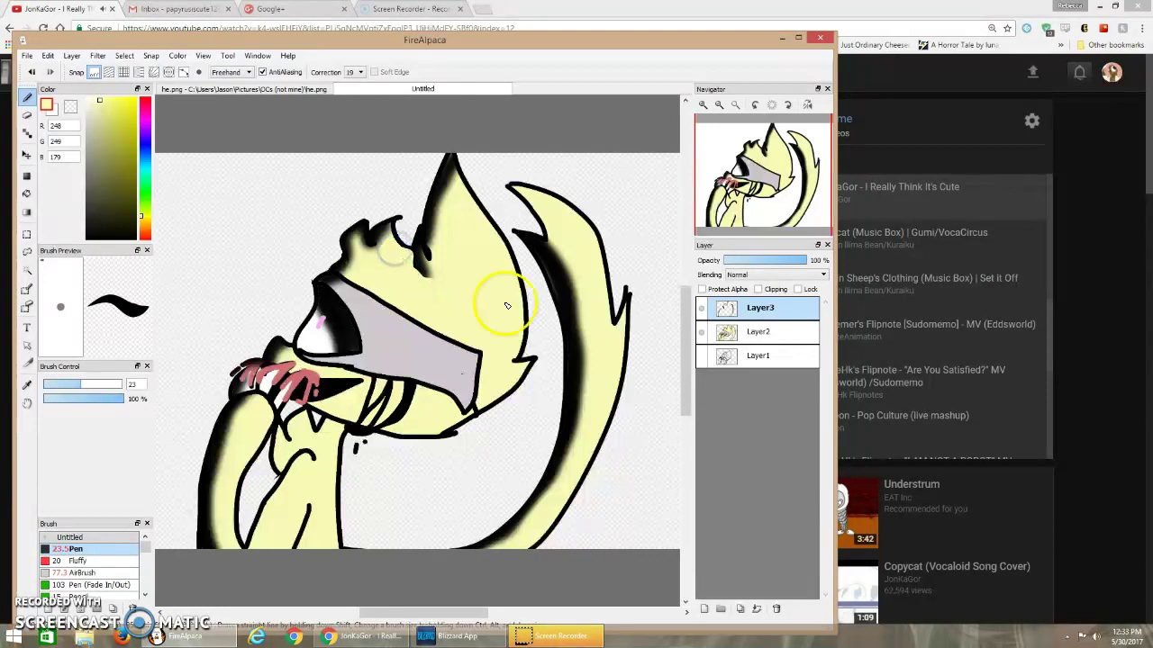
{"action": "left_click", "coordinate": [31, 71]}
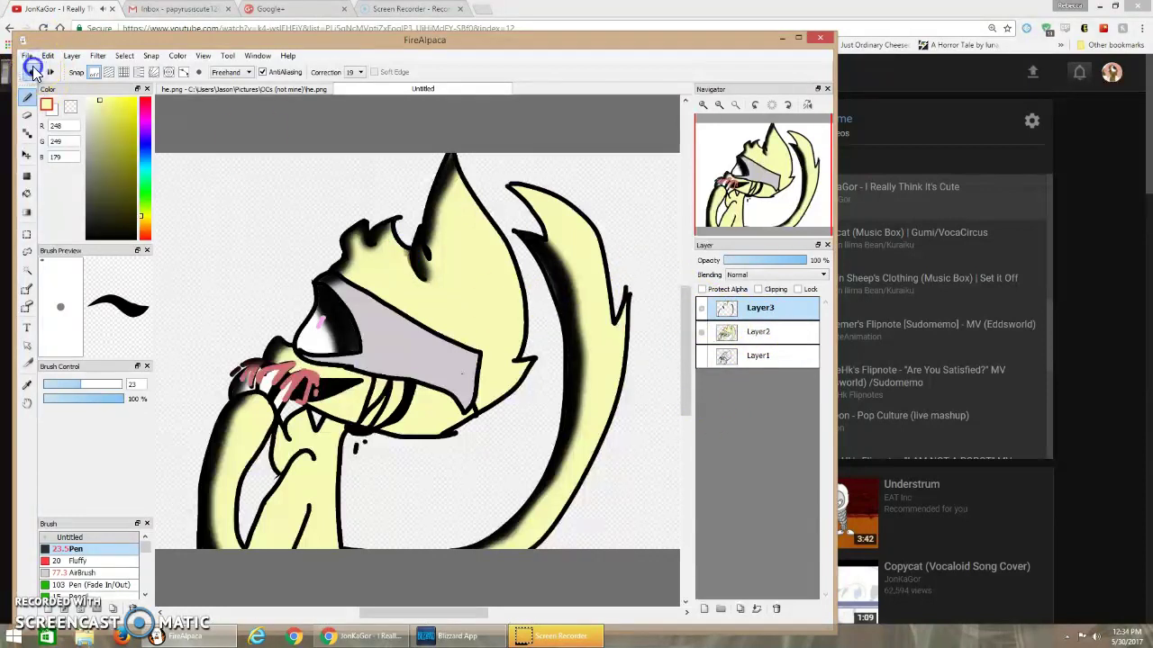
Step: Add a new layer above Layer3 and set the brush colour to dark purple, RGB 94, 21, 76
{"action": "mouse_move", "coordinate": [218, 604]}
{"action": "left_mouse_down"}
{"action": "mouse_move", "coordinate": [281, 571]}
{"action": "mouse_move", "coordinate": [305, 510]}
{"action": "left_mouse_up"}
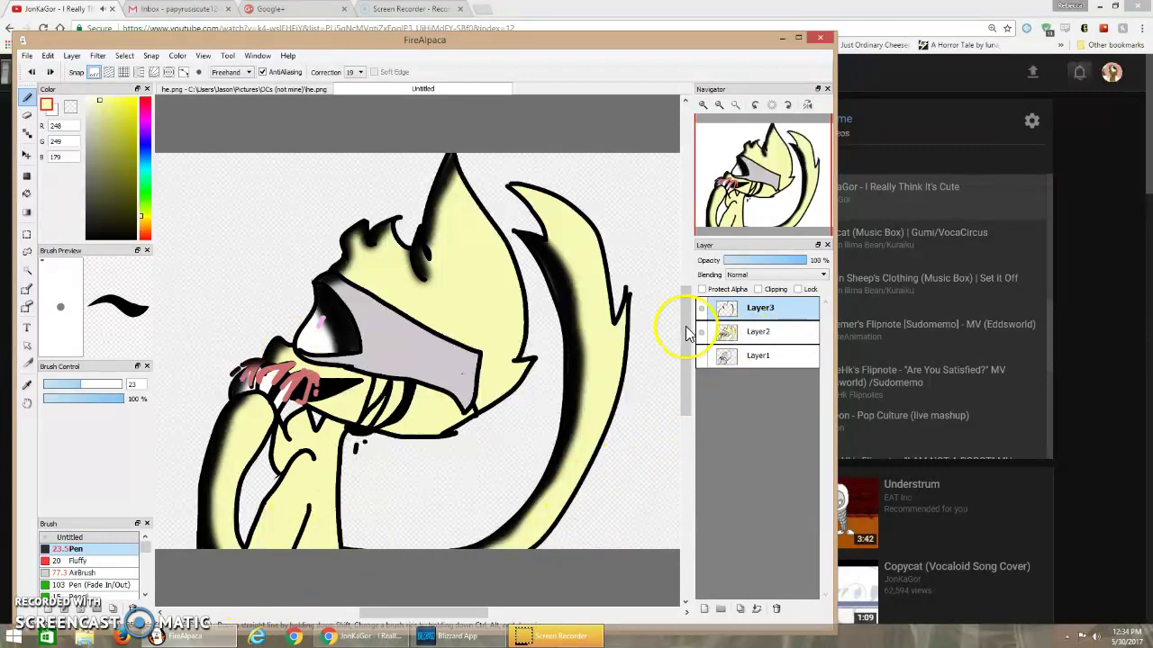
{"action": "left_click", "coordinate": [705, 608]}
{"action": "key", "text": "h"}
{"action": "key", "text": "h"}
{"action": "key", "text": "h"}
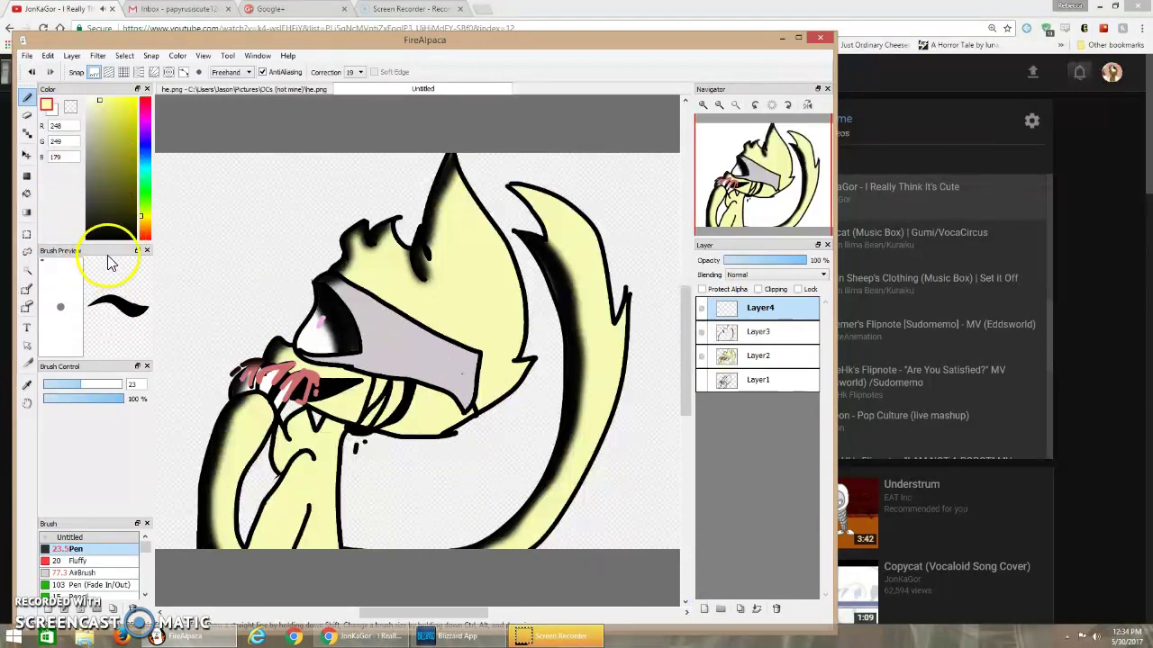
{"action": "key", "text": "h"}
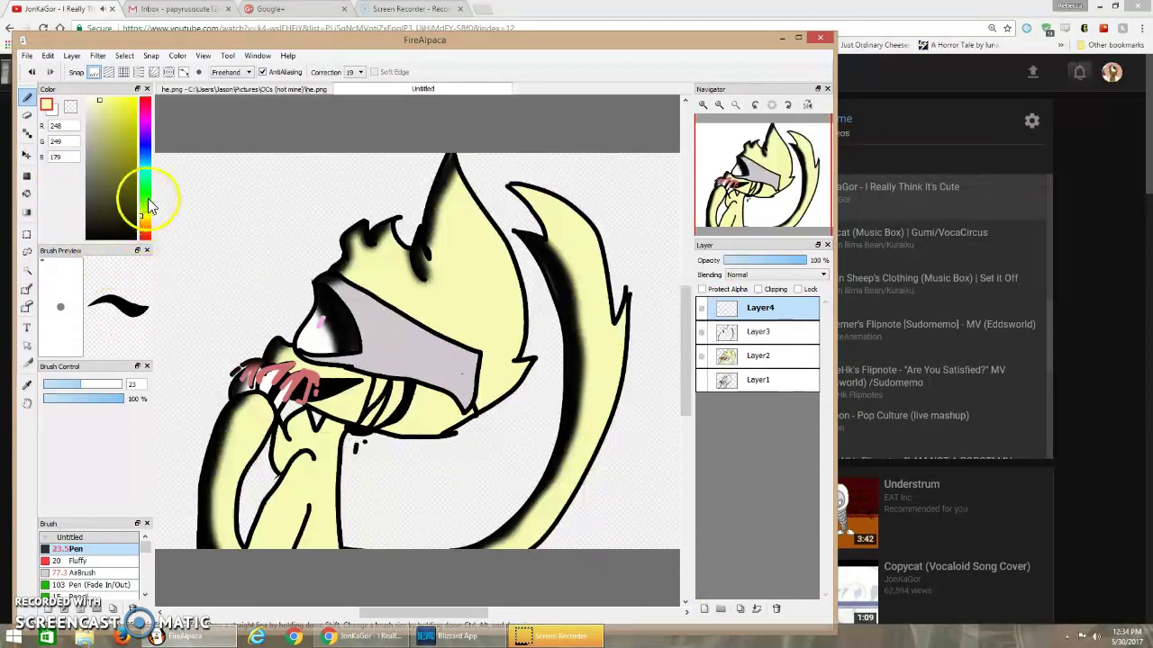
{"action": "left_click_drag", "start_coordinate": [150, 207], "coordinate": [144, 115]}
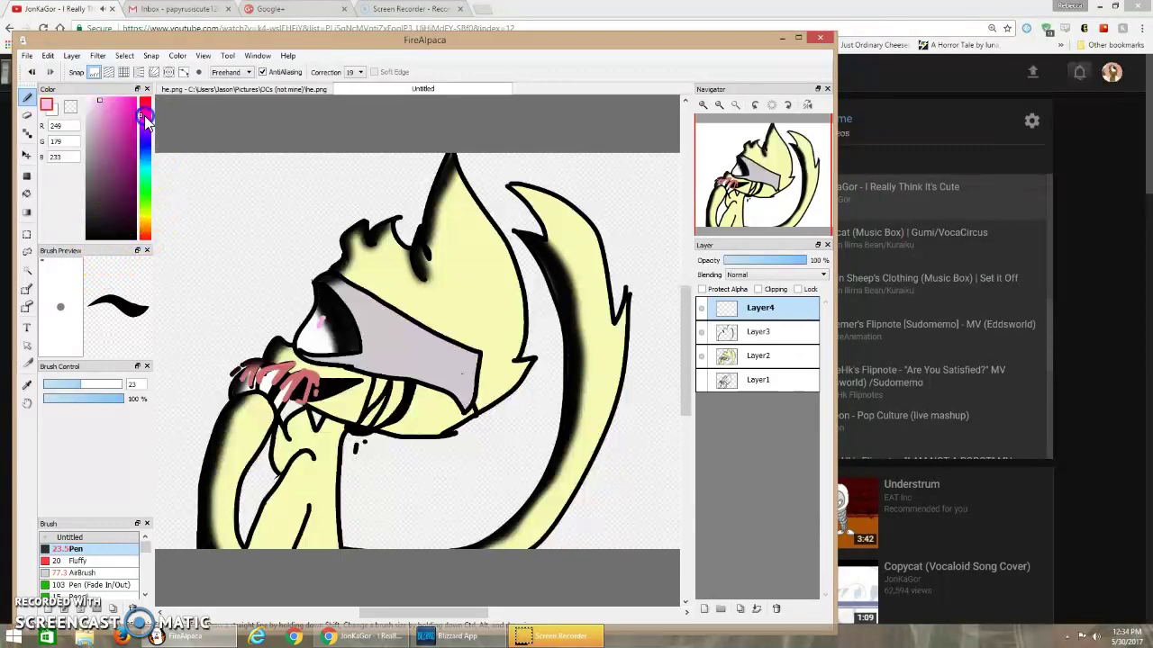
{"action": "left_click", "coordinate": [125, 187]}
Step: Try painting the dark purple over the canvas with the Pen at size 1000, and undo the stroke
{"action": "left_click_drag", "start_coordinate": [83, 384], "coordinate": [295, 399]}
{"action": "mouse_move", "coordinate": [183, 314]}
{"action": "left_mouse_down"}
{"action": "mouse_move", "coordinate": [247, 177]}
{"action": "mouse_move", "coordinate": [398, 147]}
{"action": "left_mouse_up"}
{"action": "left_click", "coordinate": [30, 72]}
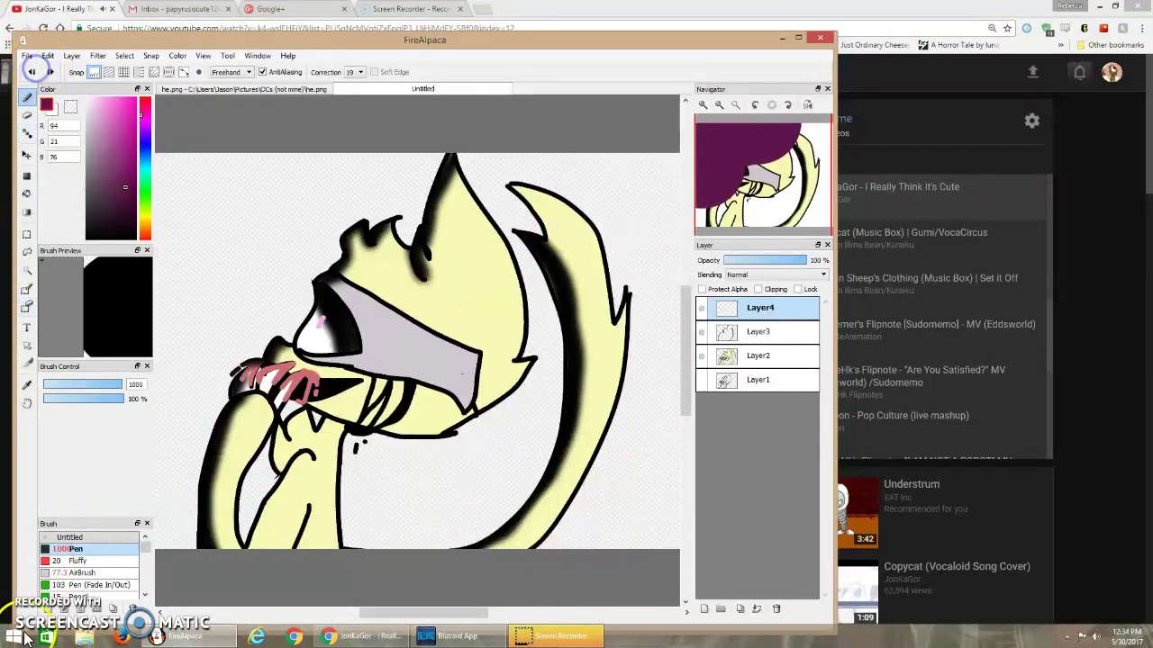
Step: Airbrush dark purple over the upper left part of the canvas at size 1000 and 26% opacity
{"action": "left_click", "coordinate": [103, 574]}
{"action": "mouse_move", "coordinate": [98, 387]}
{"action": "left_mouse_down"}
{"action": "mouse_move", "coordinate": [155, 382]}
{"action": "mouse_move", "coordinate": [225, 344]}
{"action": "left_mouse_up"}
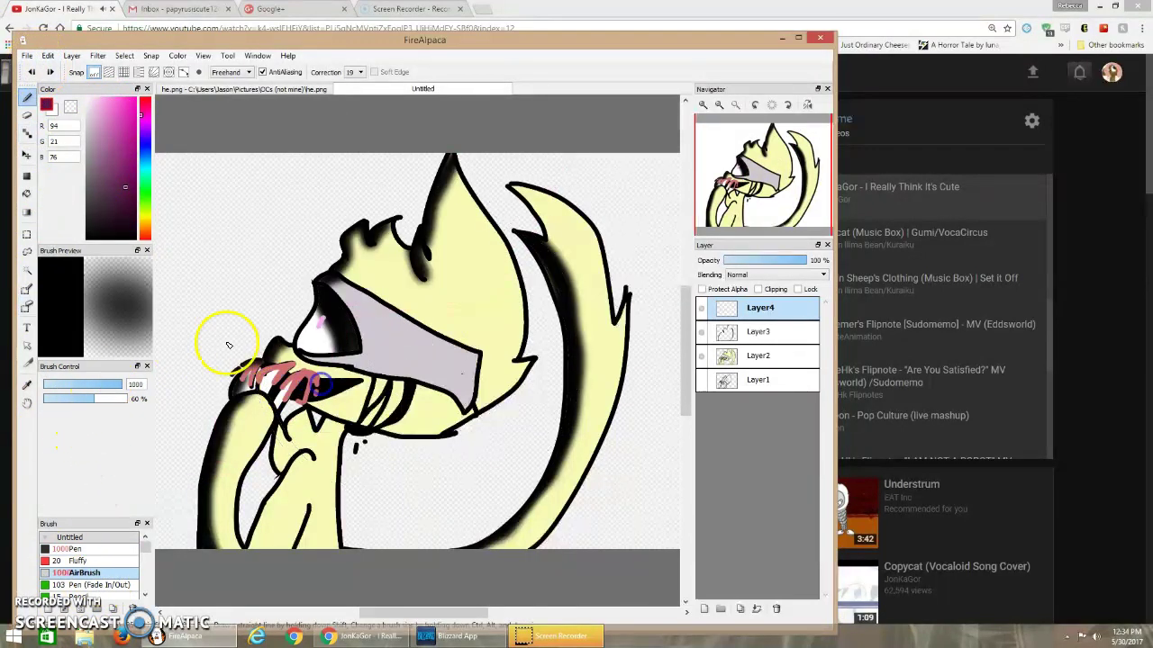
{"action": "left_click_drag", "start_coordinate": [92, 398], "coordinate": [64, 399]}
{"action": "mouse_move", "coordinate": [265, 252]}
{"action": "left_mouse_down"}
{"action": "mouse_move", "coordinate": [217, 352]}
{"action": "mouse_move", "coordinate": [375, 78]}
{"action": "mouse_move", "coordinate": [383, 180]}
{"action": "mouse_move", "coordinate": [218, 391]}
{"action": "mouse_move", "coordinate": [207, 468]}
{"action": "mouse_move", "coordinate": [154, 489]}
{"action": "mouse_move", "coordinate": [154, 98]}
{"action": "mouse_move", "coordinate": [65, 191]}
{"action": "left_mouse_up"}
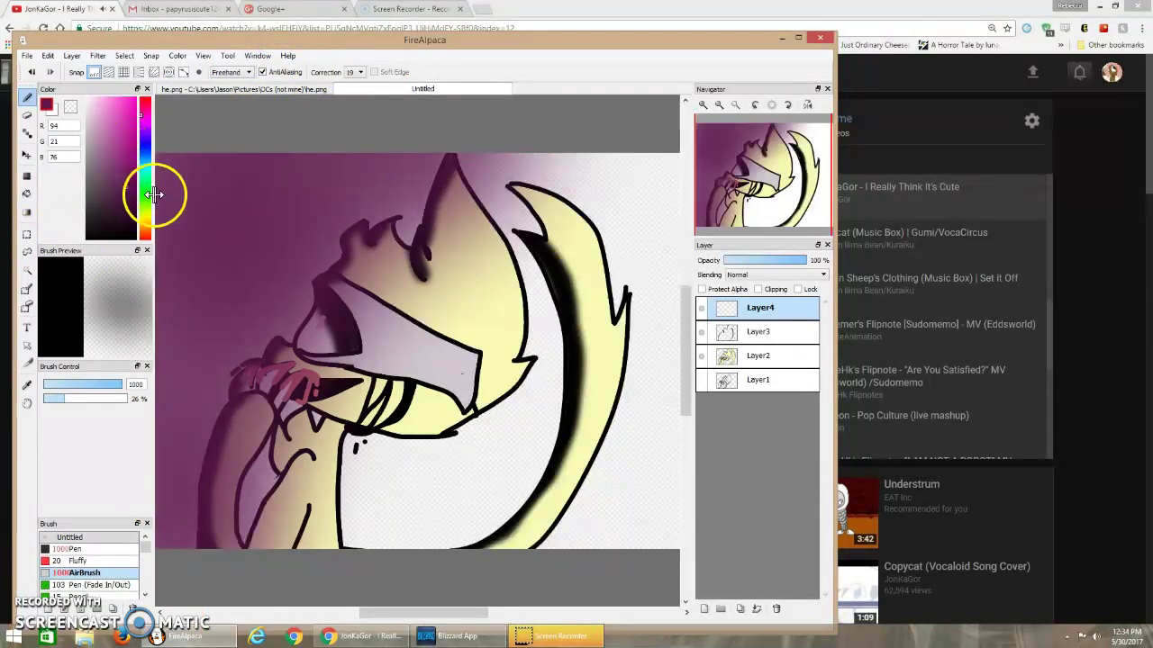
Step: Airbrush a translucent dark green band, RGB 40, 94, 21, diagonally across the head, arm and body
{"action": "left_click", "coordinate": [148, 199]}
{"action": "mouse_move", "coordinate": [531, 256]}
{"action": "left_mouse_down"}
{"action": "mouse_move", "coordinate": [541, 175]}
{"action": "mouse_move", "coordinate": [301, 321]}
{"action": "mouse_move", "coordinate": [243, 463]}
{"action": "left_mouse_up"}
{"action": "mouse_move", "coordinate": [228, 634]}
{"action": "left_mouse_down"}
{"action": "mouse_move", "coordinate": [263, 591]}
{"action": "mouse_move", "coordinate": [254, 530]}
{"action": "mouse_move", "coordinate": [391, 280]}
{"action": "mouse_move", "coordinate": [513, 180]}
{"action": "mouse_move", "coordinate": [649, 140]}
{"action": "mouse_move", "coordinate": [561, 170]}
{"action": "left_mouse_up"}
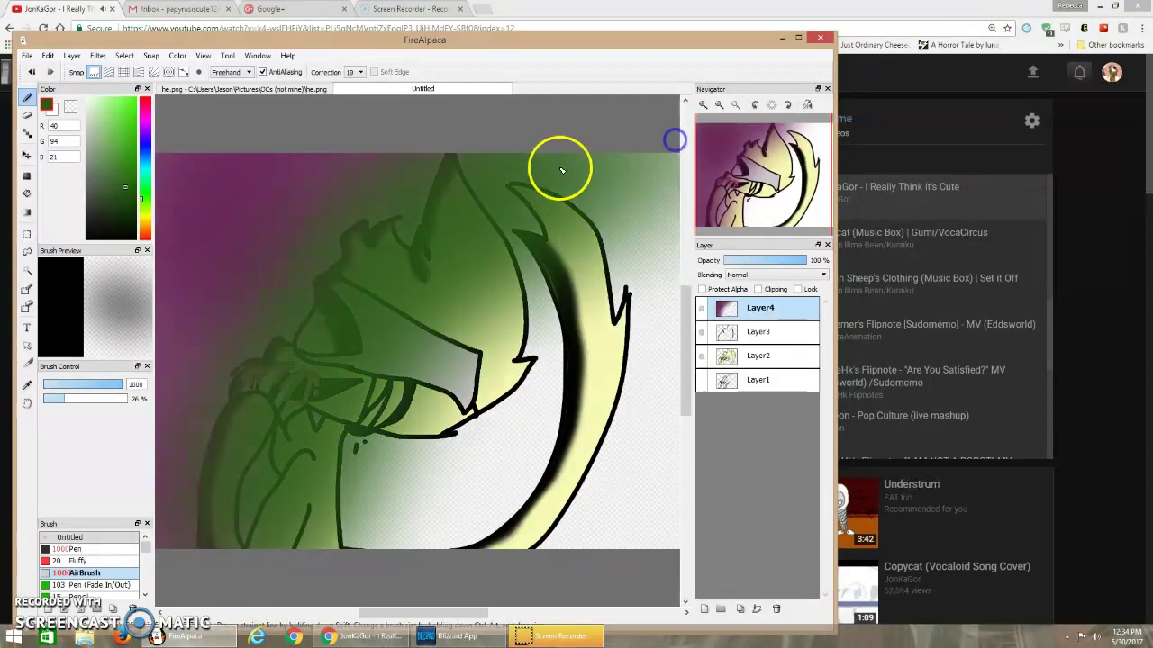
Step: Airbrush an olive-brown band, RGB 94, 80, 21, over the tail and lower body, and brown, RGB 94, 53, 21, in the lower right corner
{"action": "left_click_drag", "start_coordinate": [140, 205], "coordinate": [141, 220]}
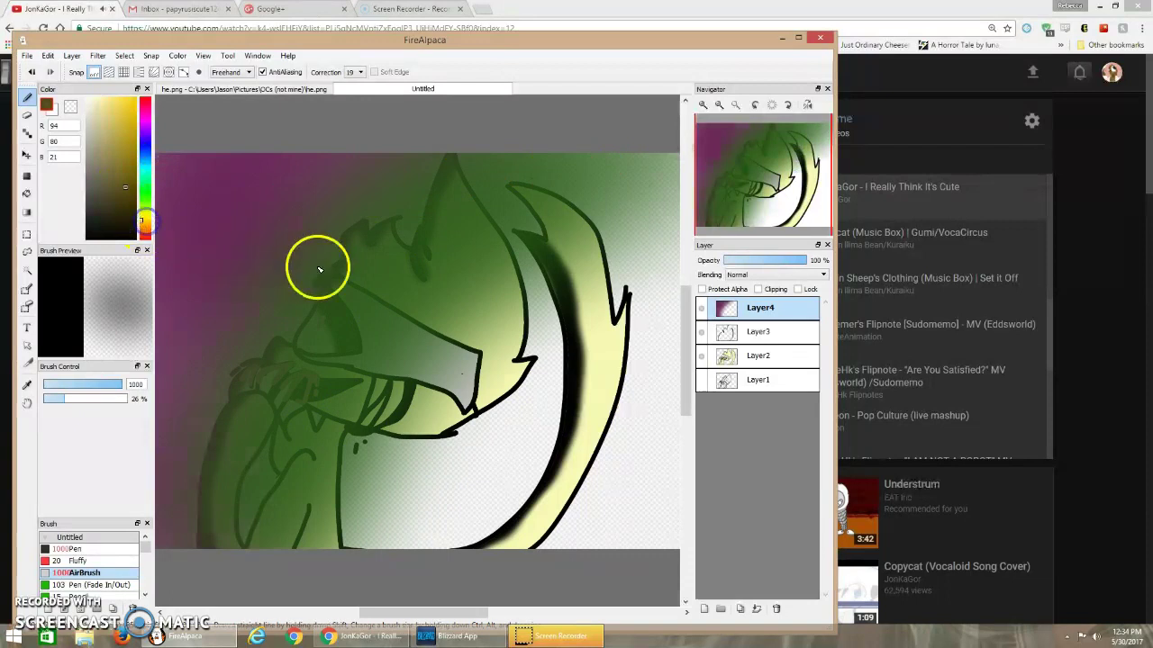
{"action": "mouse_move", "coordinate": [643, 262]}
{"action": "left_mouse_down"}
{"action": "mouse_move", "coordinate": [475, 407]}
{"action": "mouse_move", "coordinate": [339, 594]}
{"action": "mouse_move", "coordinate": [350, 641]}
{"action": "mouse_move", "coordinate": [370, 505]}
{"action": "mouse_move", "coordinate": [557, 388]}
{"action": "mouse_move", "coordinate": [741, 337]}
{"action": "mouse_move", "coordinate": [751, 322]}
{"action": "mouse_move", "coordinate": [445, 471]}
{"action": "mouse_move", "coordinate": [550, 451]}
{"action": "left_mouse_up"}
{"action": "left_click_drag", "start_coordinate": [328, 643], "coordinate": [322, 637]}
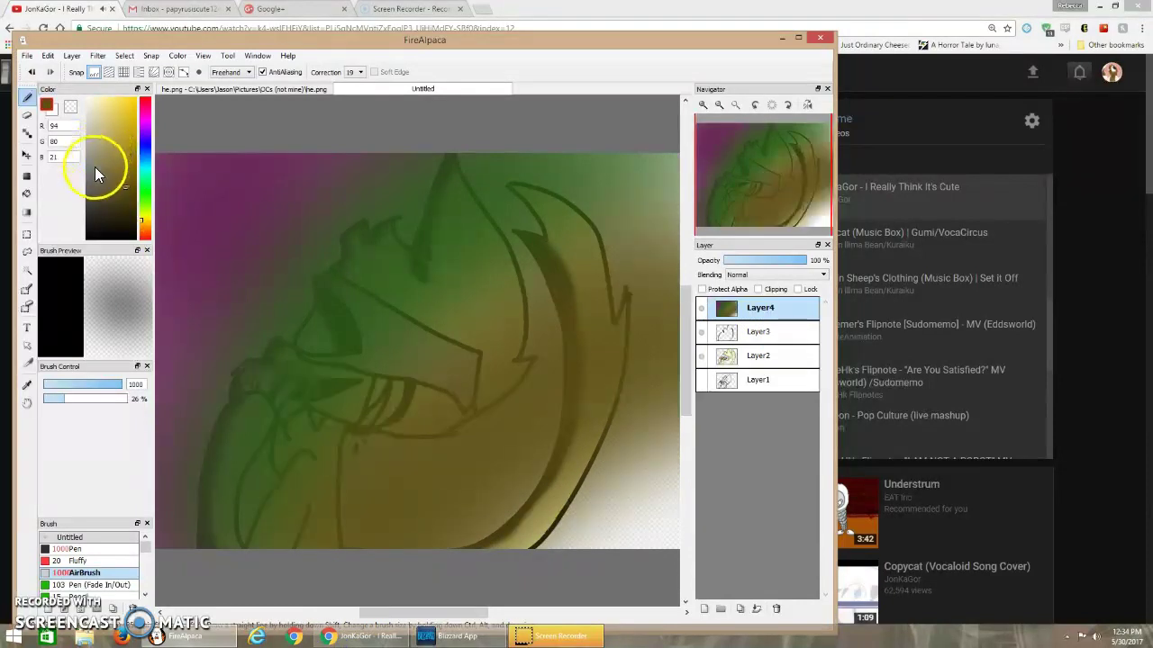
{"action": "left_click", "coordinate": [144, 230]}
{"action": "mouse_move", "coordinate": [657, 468]}
{"action": "left_mouse_down"}
{"action": "mouse_move", "coordinate": [587, 542]}
{"action": "mouse_move", "coordinate": [571, 617]}
{"action": "mouse_move", "coordinate": [579, 642]}
{"action": "mouse_move", "coordinate": [586, 596]}
{"action": "mouse_move", "coordinate": [649, 483]}
{"action": "mouse_move", "coordinate": [772, 451]}
{"action": "mouse_move", "coordinate": [700, 520]}
{"action": "mouse_move", "coordinate": [637, 617]}
{"action": "left_mouse_up"}
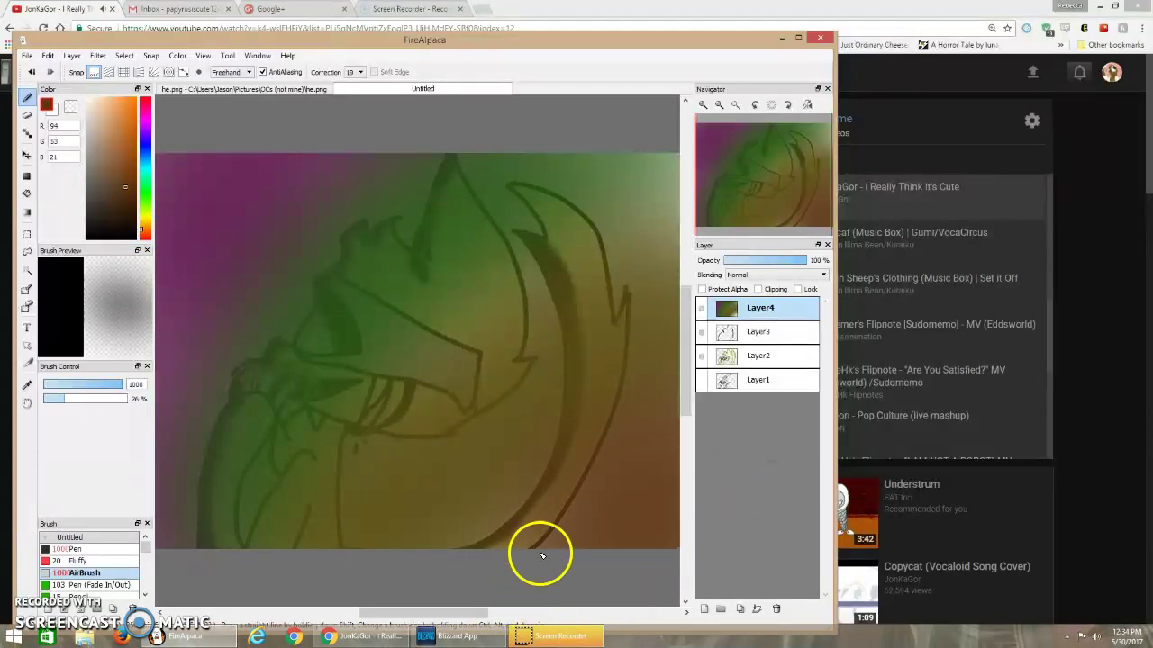
Step: Try drawing black looped marks beside the face with the Pen at size 21, and undo all of them
{"action": "left_click", "coordinate": [77, 549]}
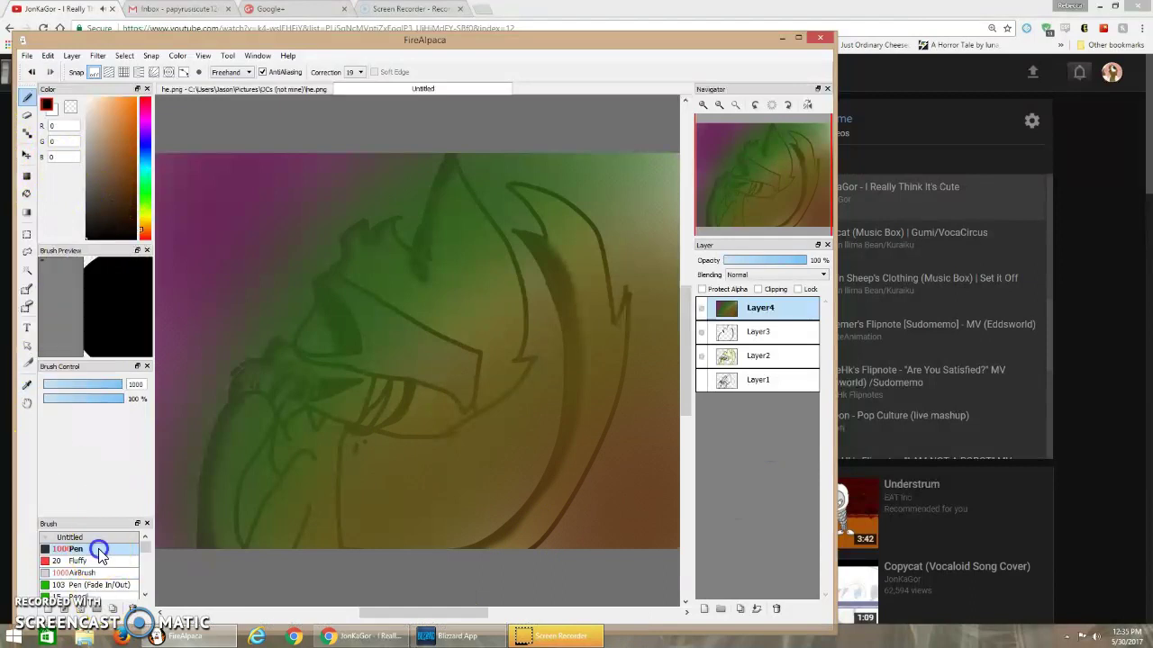
{"action": "left_click", "coordinate": [78, 385]}
{"action": "mouse_move", "coordinate": [317, 286]}
{"action": "left_mouse_down"}
{"action": "mouse_move", "coordinate": [276, 306]}
{"action": "mouse_move", "coordinate": [317, 287]}
{"action": "left_mouse_up"}
{"action": "mouse_move", "coordinate": [253, 350]}
{"action": "left_mouse_down"}
{"action": "mouse_move", "coordinate": [262, 367]}
{"action": "mouse_move", "coordinate": [253, 338]}
{"action": "left_mouse_up"}
{"action": "left_click_drag", "start_coordinate": [286, 292], "coordinate": [267, 308]}
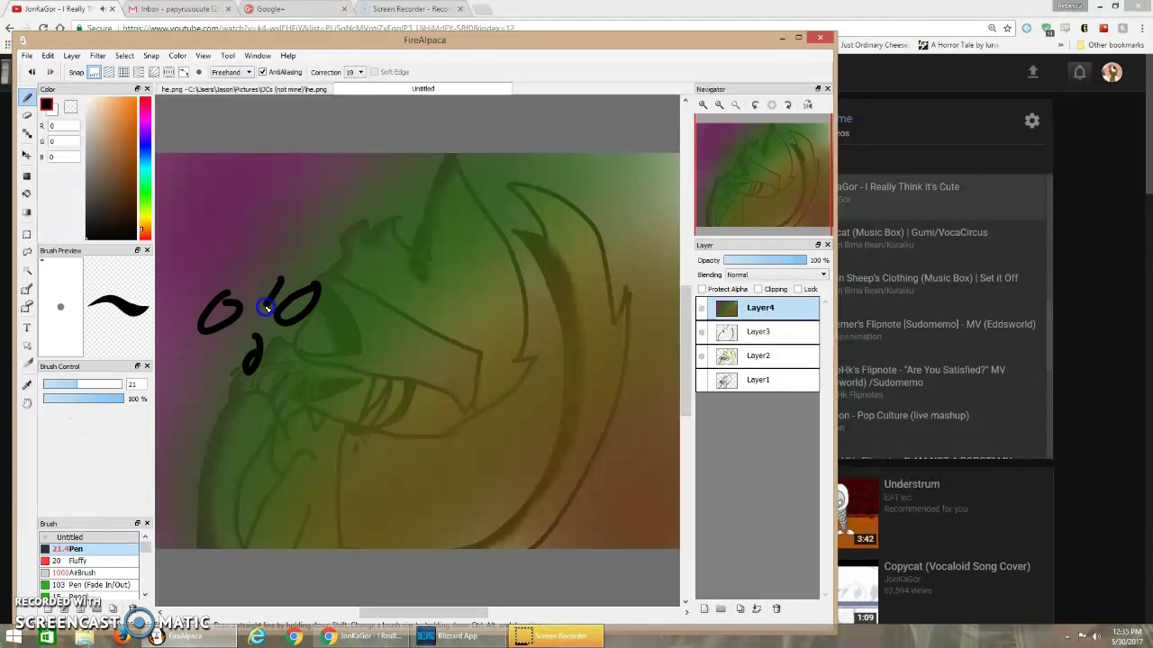
{"action": "left_click", "coordinate": [31, 72]}
{"action": "left_click", "coordinate": [31, 72]}
{"action": "left_click", "coordinate": [31, 72]}
{"action": "left_click", "coordinate": [31, 73]}
{"action": "left_click", "coordinate": [30, 72]}
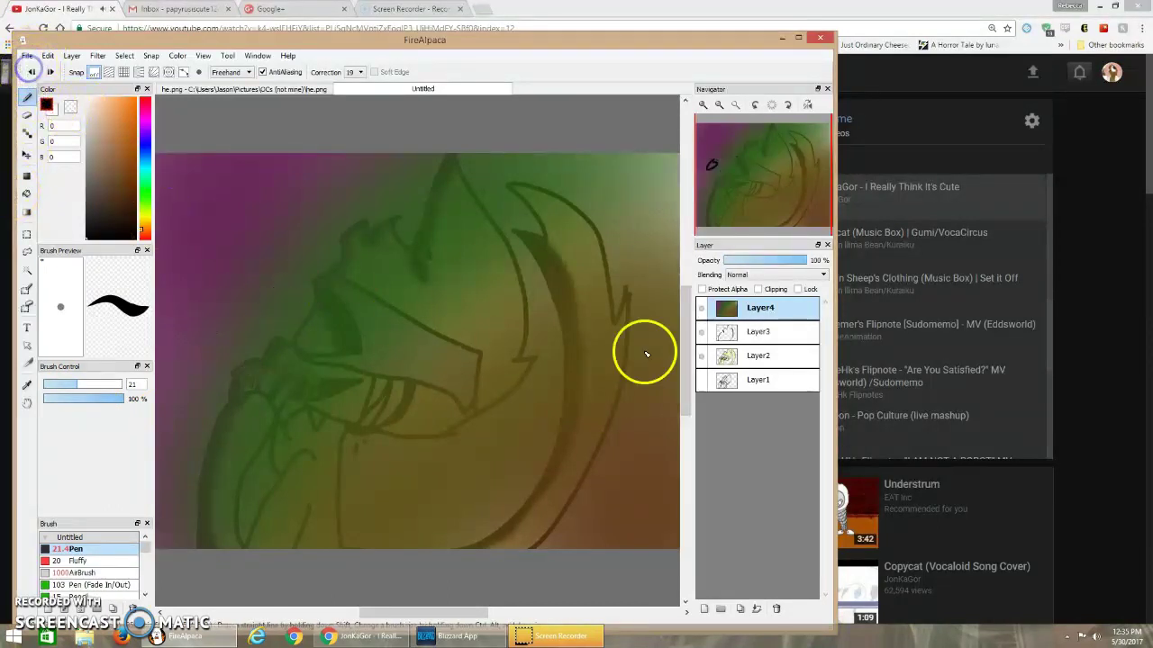
Step: Try handwriting black lettering over the lower body and tail with the Pen, and undo only those strokes
{"action": "mouse_move", "coordinate": [490, 453]}
{"action": "left_mouse_down"}
{"action": "mouse_move", "coordinate": [440, 479]}
{"action": "mouse_move", "coordinate": [499, 444]}
{"action": "mouse_move", "coordinate": [461, 457]}
{"action": "left_mouse_up"}
{"action": "mouse_move", "coordinate": [579, 450]}
{"action": "left_mouse_down"}
{"action": "mouse_move", "coordinate": [530, 473]}
{"action": "mouse_move", "coordinate": [604, 462]}
{"action": "mouse_move", "coordinate": [560, 458]}
{"action": "mouse_move", "coordinate": [502, 479]}
{"action": "left_mouse_up"}
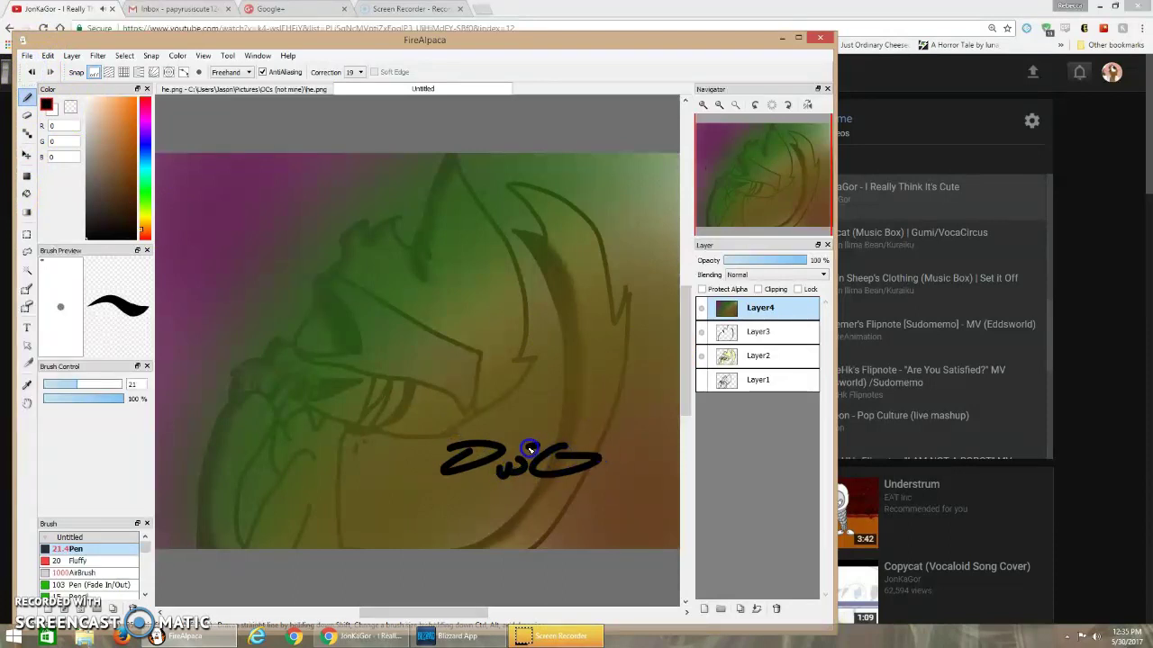
{"action": "left_click_drag", "start_coordinate": [402, 478], "coordinate": [425, 495]}
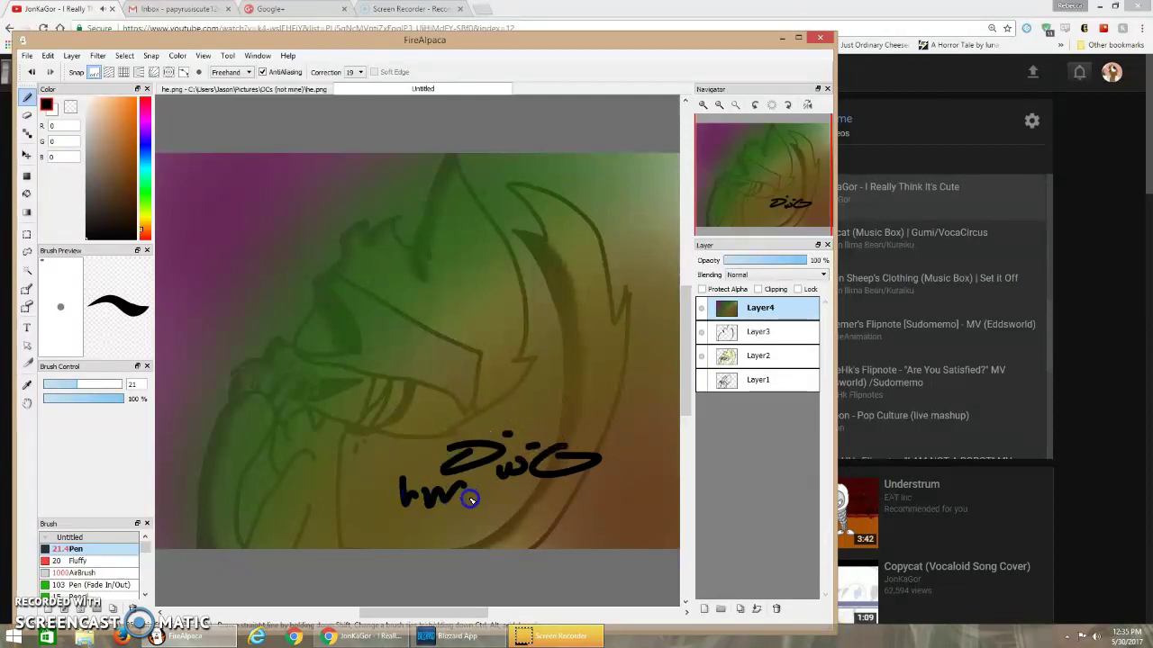
{"action": "left_click", "coordinate": [33, 72]}
{"action": "left_click", "coordinate": [33, 72]}
{"action": "left_click", "coordinate": [33, 72]}
{"action": "left_click", "coordinate": [32, 72]}
{"action": "left_click", "coordinate": [32, 72]}
{"action": "left_click", "coordinate": [33, 72]}
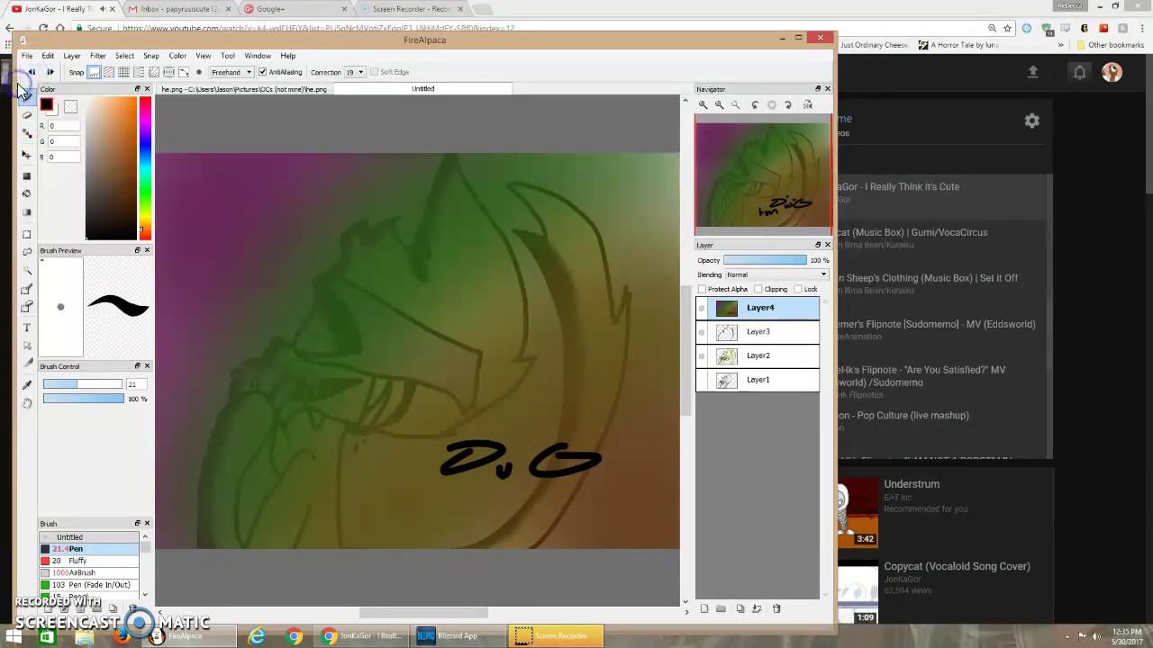
{"action": "left_click", "coordinate": [31, 72]}
{"action": "left_click", "coordinate": [32, 72]}
{"action": "left_click", "coordinate": [32, 72]}
{"action": "left_click", "coordinate": [31, 72]}
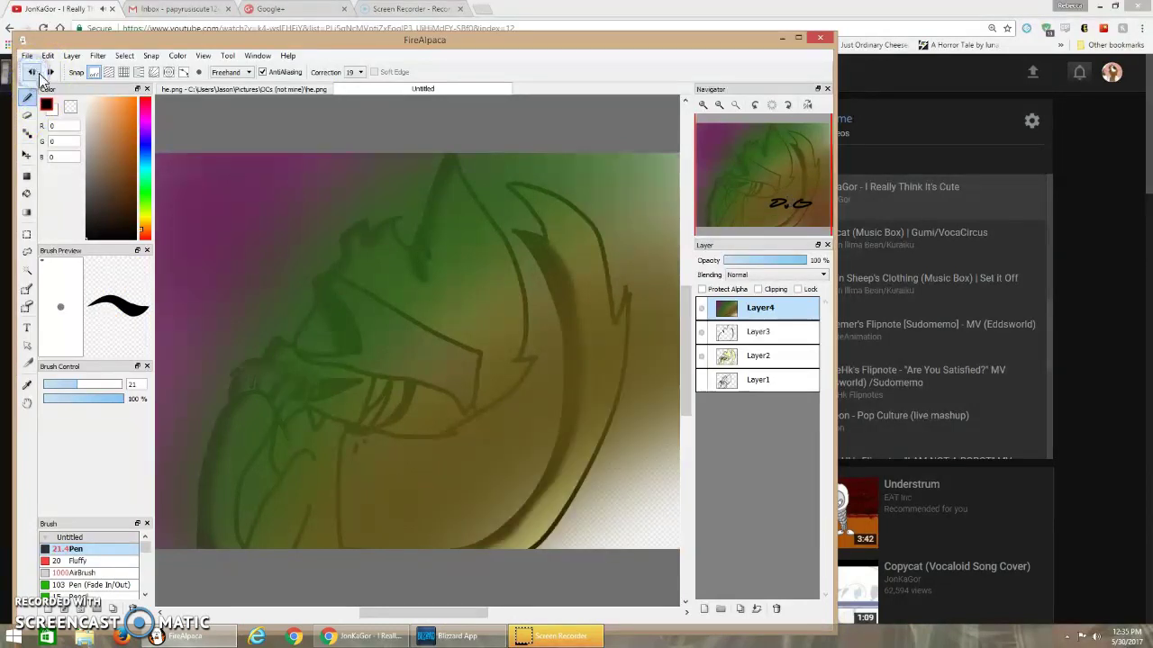
{"action": "left_click", "coordinate": [31, 72]}
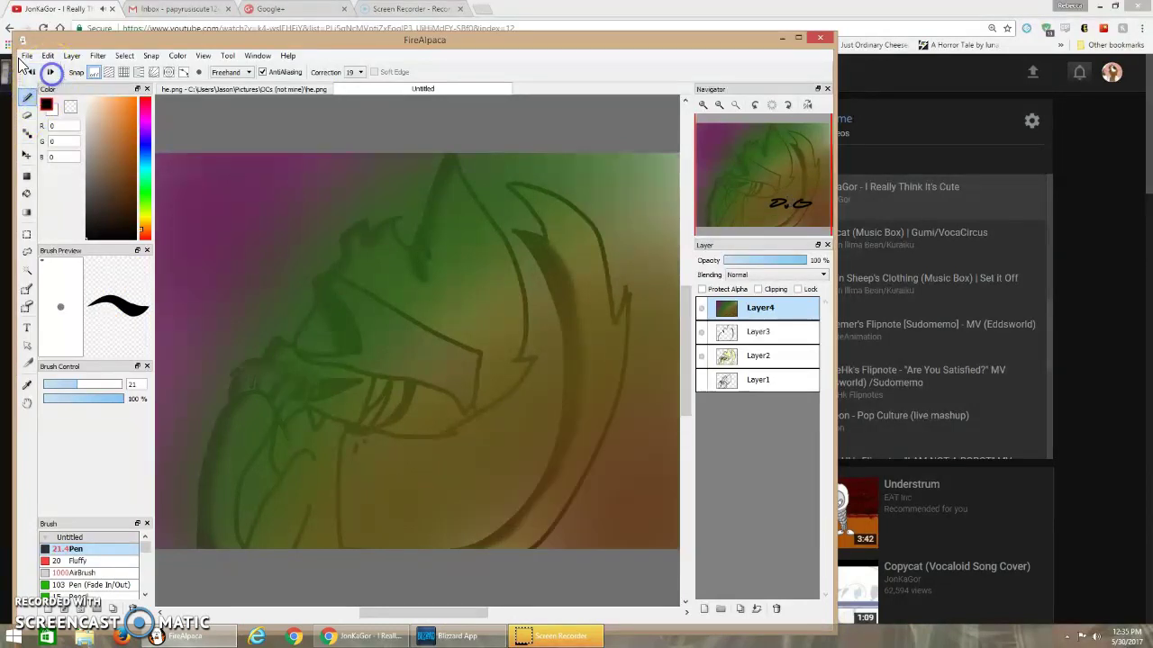
Step: Move the gradient layer, Layer4, beneath Layer2 so it serves as the background, and make Layer2 active
{"action": "left_click_drag", "start_coordinate": [755, 335], "coordinate": [757, 365]}
{"action": "left_click", "coordinate": [762, 332]}
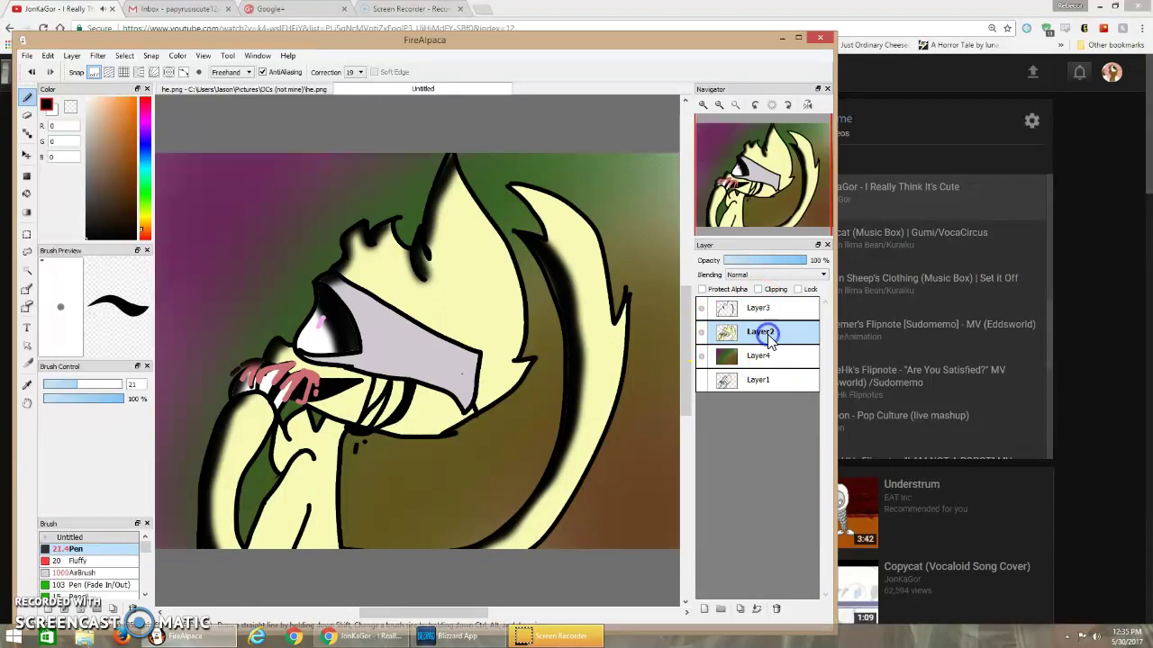
Step: Try Layer2 at reduced opacity and restore it to 100%, and set the shadow layer, Layer3, to 35% opacity
{"action": "left_click", "coordinate": [761, 260]}
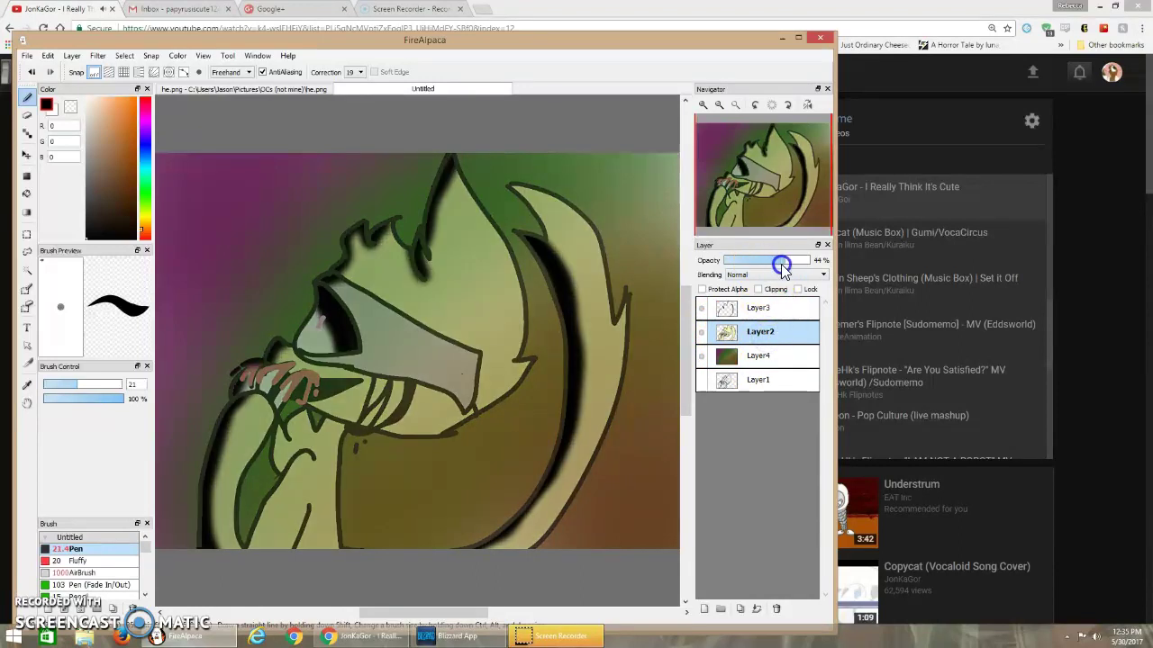
{"action": "left_click_drag", "start_coordinate": [781, 267], "coordinate": [816, 270]}
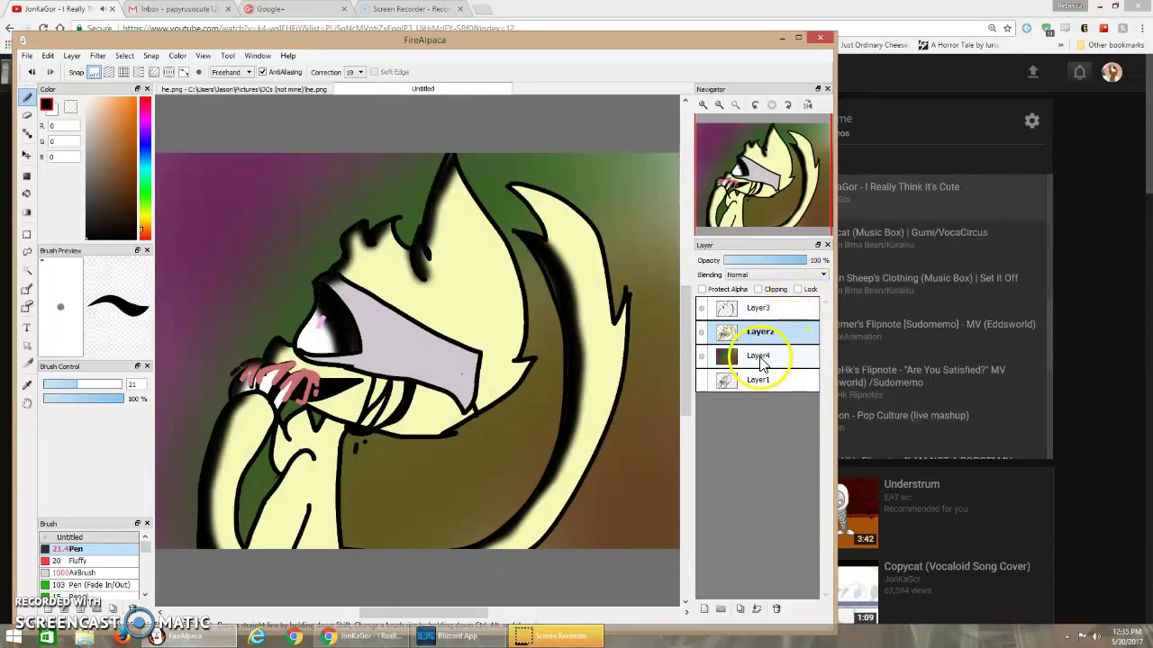
{"action": "left_click", "coordinate": [761, 308]}
{"action": "mouse_move", "coordinate": [762, 260]}
{"action": "left_mouse_down"}
{"action": "mouse_move", "coordinate": [741, 257]}
{"action": "mouse_move", "coordinate": [758, 266]}
{"action": "left_mouse_up"}
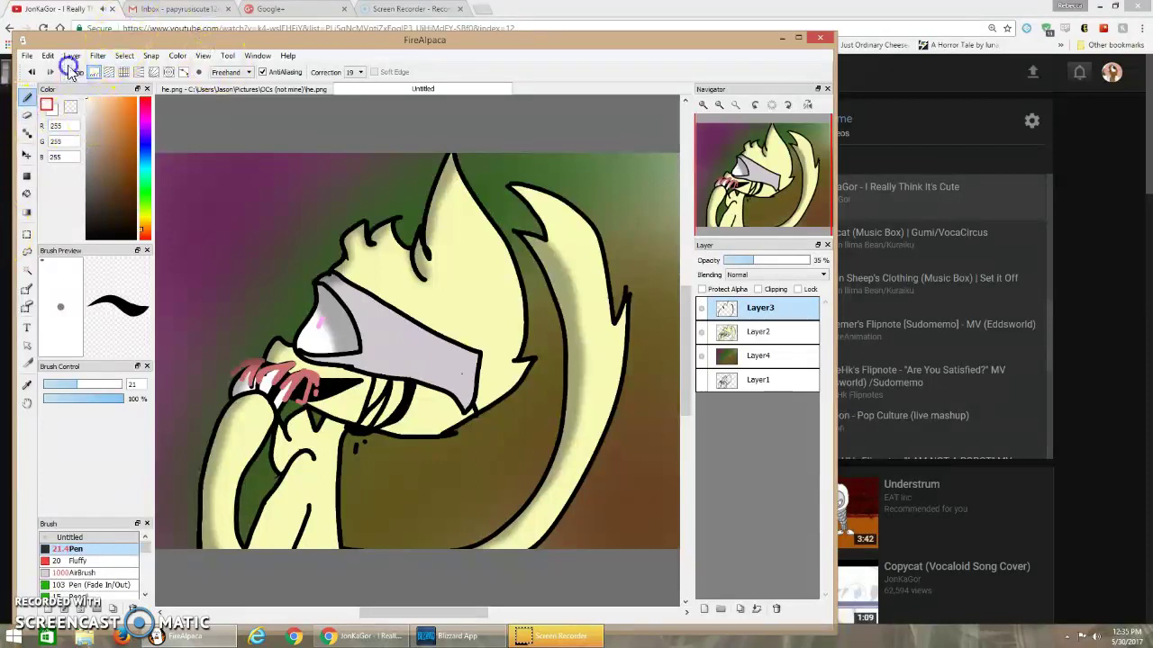
Step: Handwrite the title "Plastic Puppet" in white on the purple background using the AirBrush at size 8.6 and 26% opacity
{"action": "left_click", "coordinate": [81, 573]}
{"action": "left_click_drag", "start_coordinate": [67, 383], "coordinate": [51, 384]}
{"action": "left_click_drag", "start_coordinate": [172, 160], "coordinate": [165, 206]}
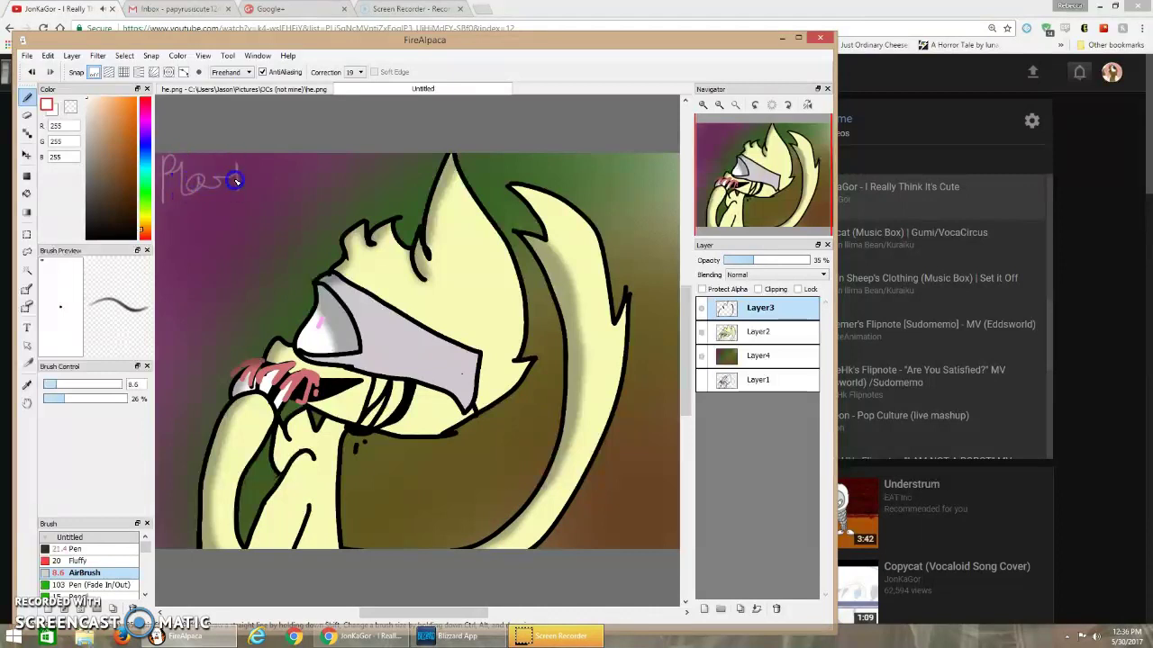
{"action": "left_click_drag", "start_coordinate": [249, 185], "coordinate": [250, 172]}
{"action": "mouse_move", "coordinate": [185, 205]}
{"action": "left_mouse_down"}
{"action": "mouse_move", "coordinate": [185, 247]}
{"action": "mouse_move", "coordinate": [197, 206]}
{"action": "mouse_move", "coordinate": [209, 214]}
{"action": "mouse_move", "coordinate": [190, 227]}
{"action": "mouse_move", "coordinate": [214, 208]}
{"action": "mouse_move", "coordinate": [213, 230]}
{"action": "mouse_move", "coordinate": [225, 206]}
{"action": "mouse_move", "coordinate": [221, 239]}
{"action": "left_mouse_up"}
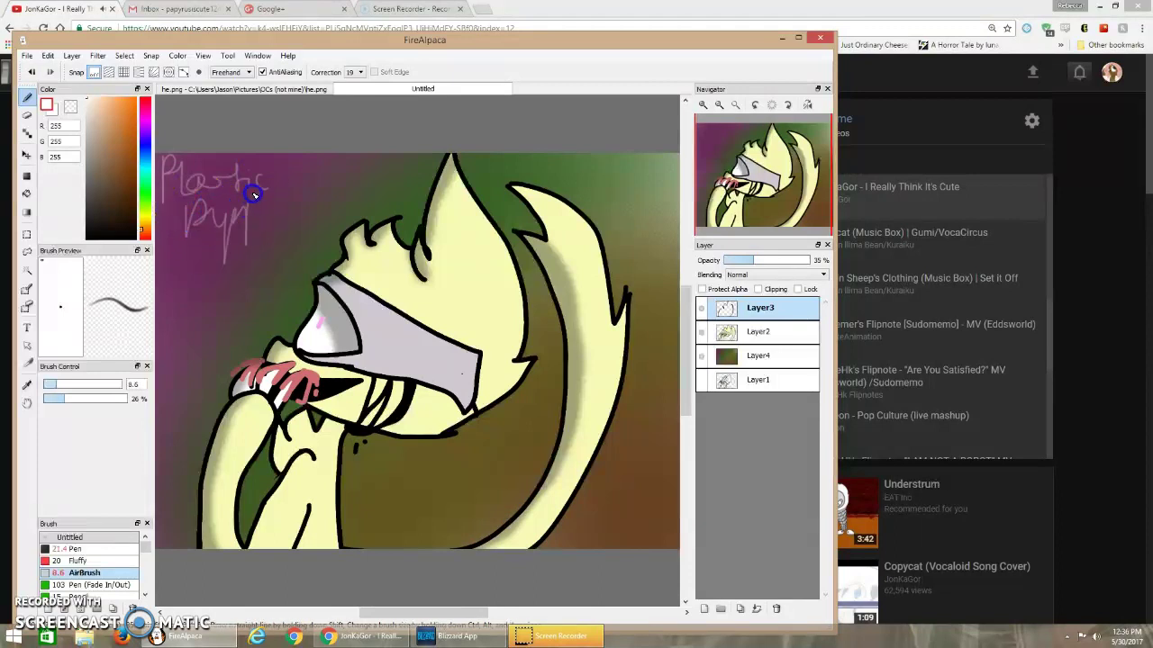
{"action": "left_click_drag", "start_coordinate": [263, 235], "coordinate": [291, 216]}
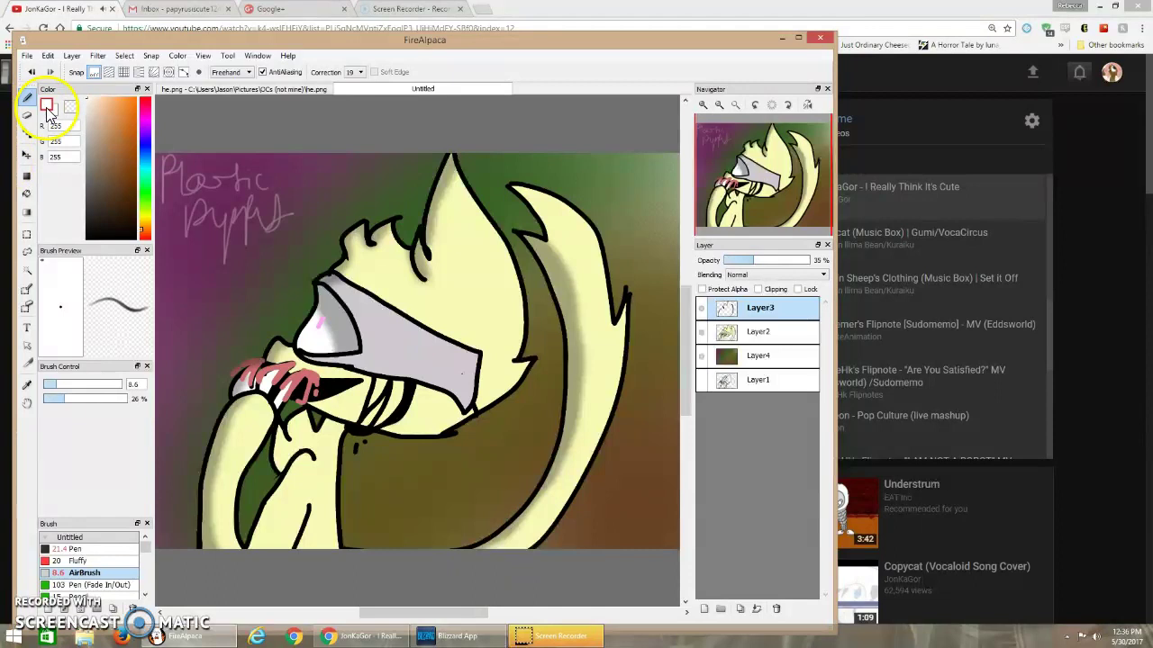
Step: Set the colour to black and the Pen to size 38, and try a stroke across the head on Layer3
{"action": "left_click_drag", "start_coordinate": [94, 183], "coordinate": [84, 255]}
{"action": "left_click_drag", "start_coordinate": [72, 389], "coordinate": [96, 391]}
{"action": "left_click", "coordinate": [72, 548]}
{"action": "left_click_drag", "start_coordinate": [385, 220], "coordinate": [431, 256]}
{"action": "left_click", "coordinate": [33, 74]}
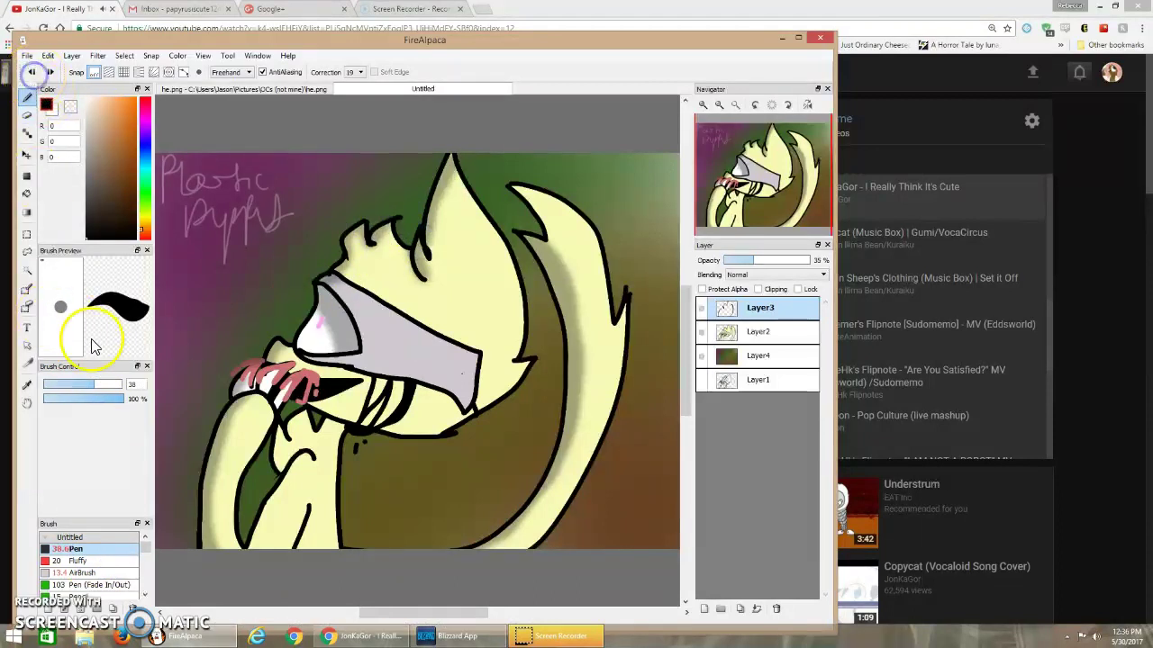
Step: Paint a thick black diagonal Pen line on Layer2 from the head's top tuft to the back of the head
{"action": "left_click", "coordinate": [755, 333]}
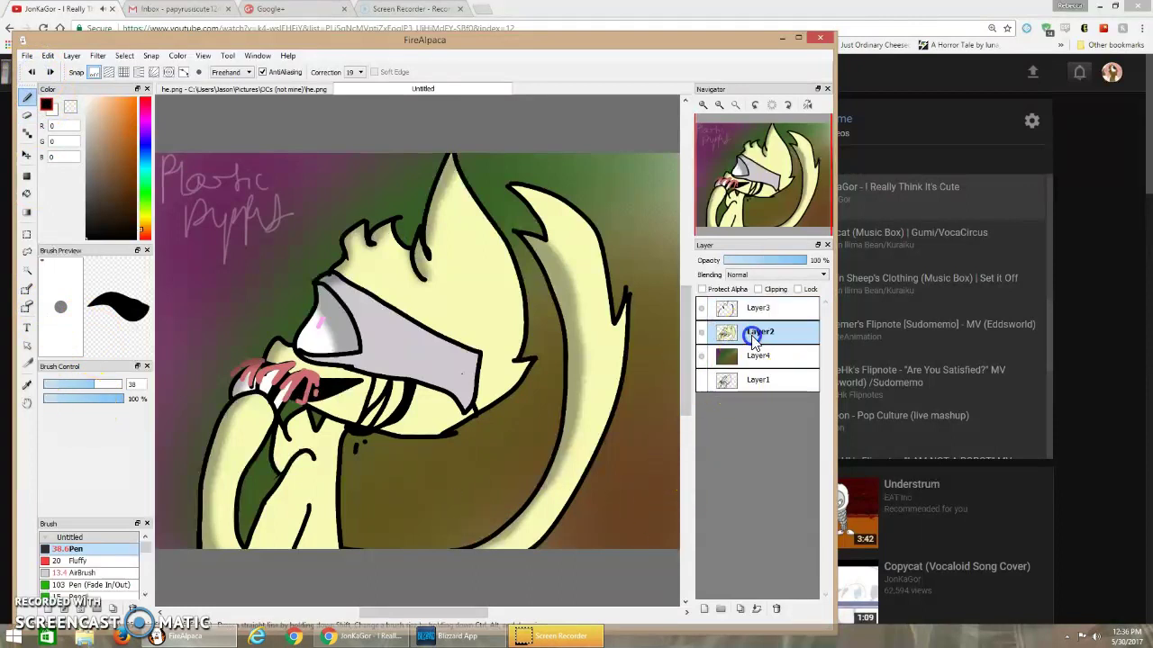
{"action": "left_click_drag", "start_coordinate": [389, 219], "coordinate": [541, 342]}
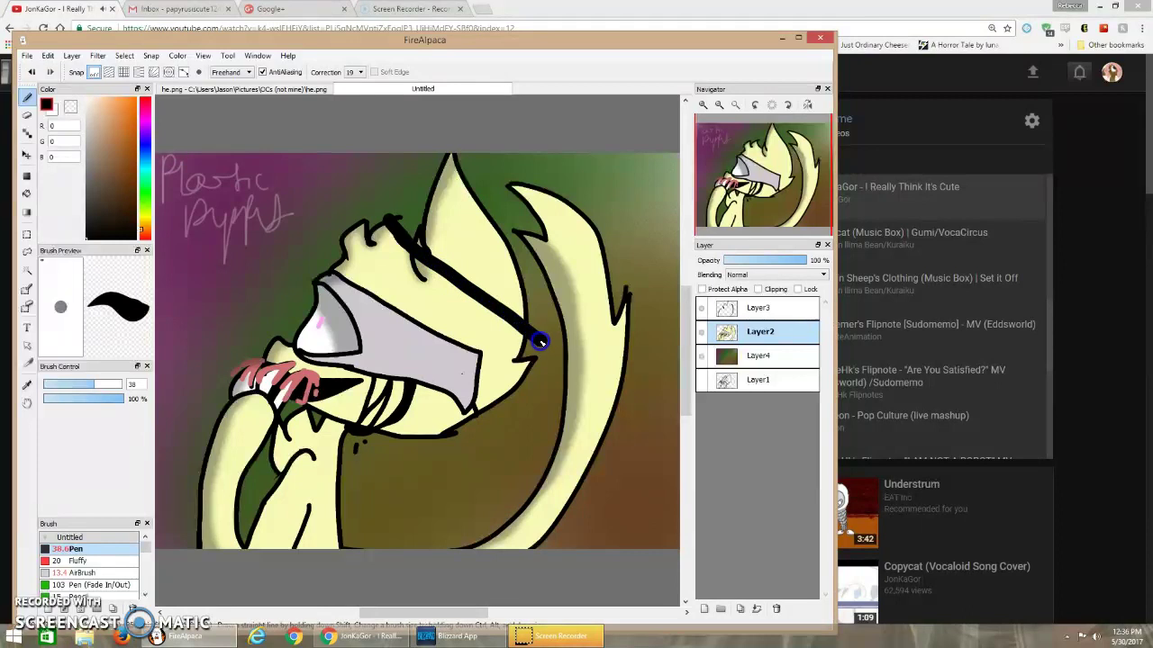